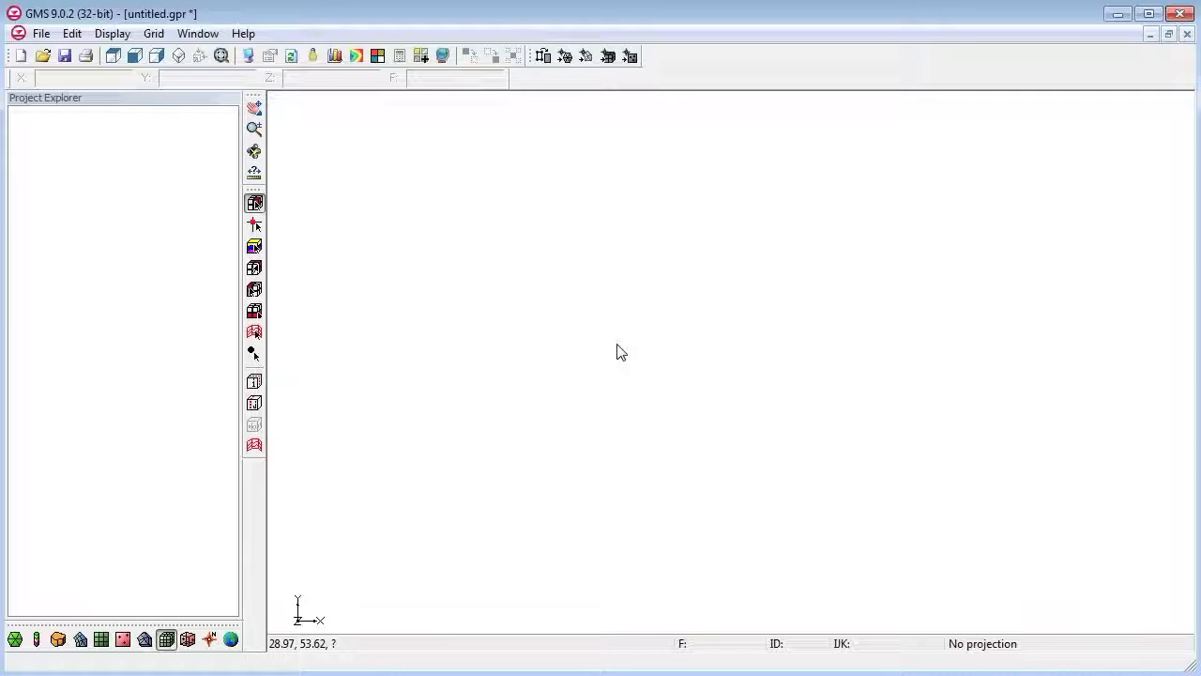
Set the project units to metres (m) for length and days (d) for time
{"action": "left_click", "coordinate": [73, 33]}
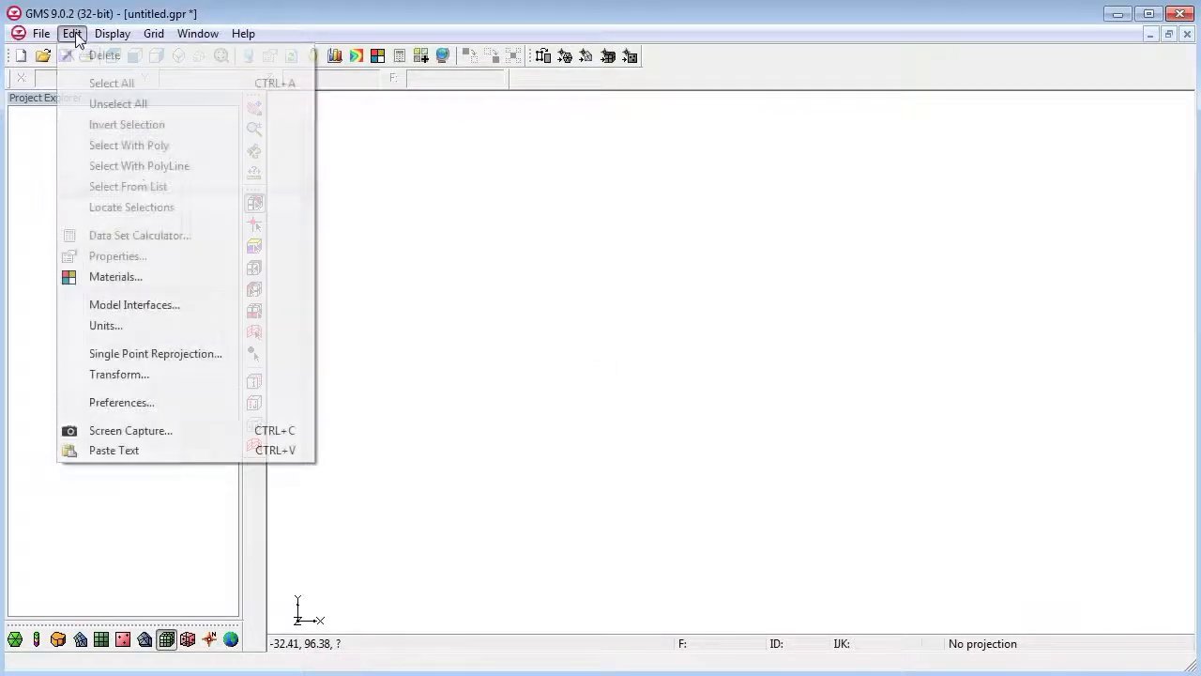
{"action": "left_click", "coordinate": [176, 327]}
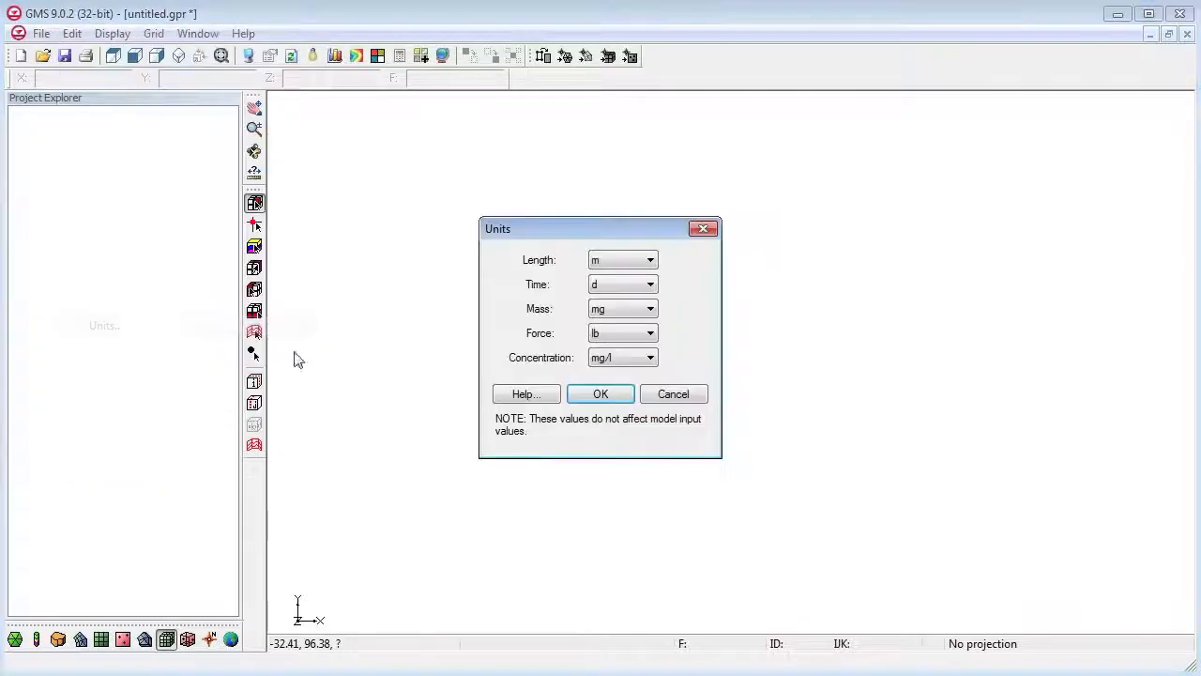
{"action": "left_click", "coordinate": [626, 265]}
{"action": "left_click", "coordinate": [605, 304]}
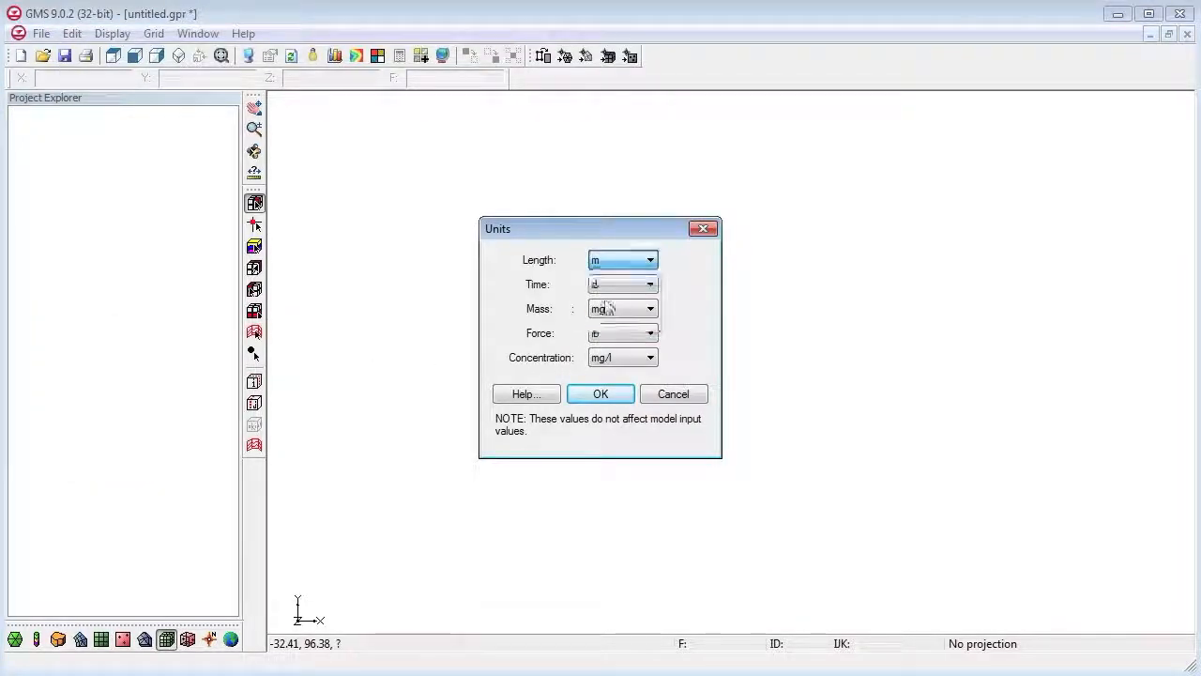
{"action": "left_click", "coordinate": [611, 286]}
{"action": "left_click", "coordinate": [610, 298]}
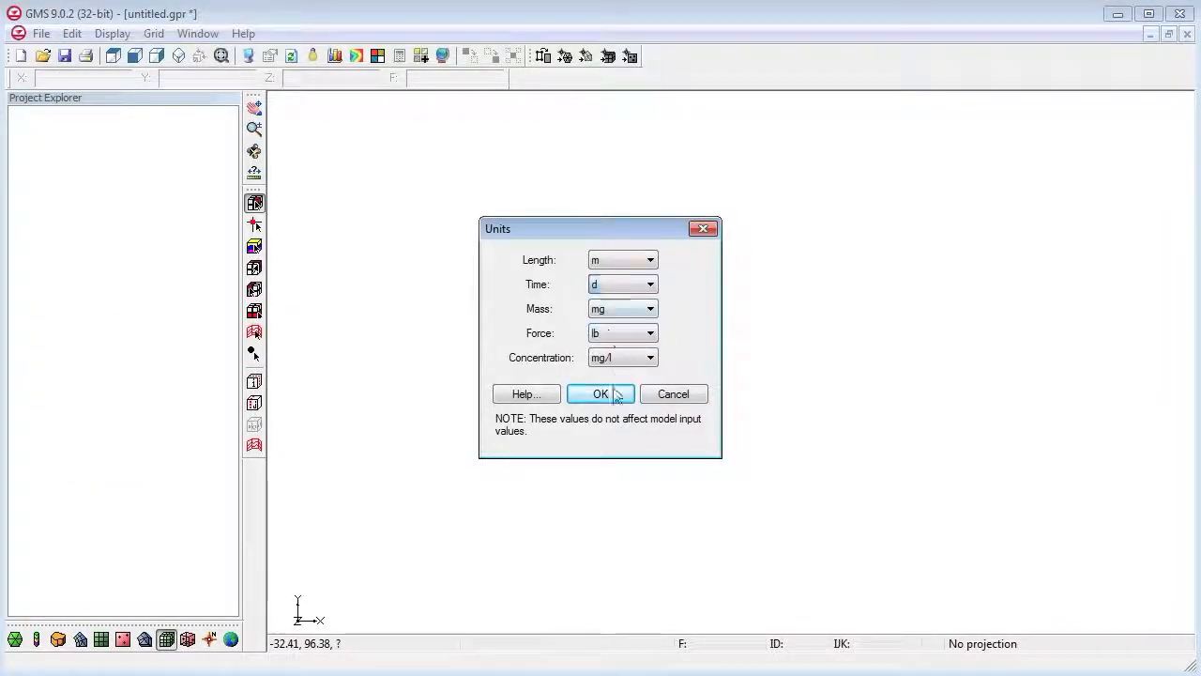
{"action": "left_click", "coordinate": [606, 395]}
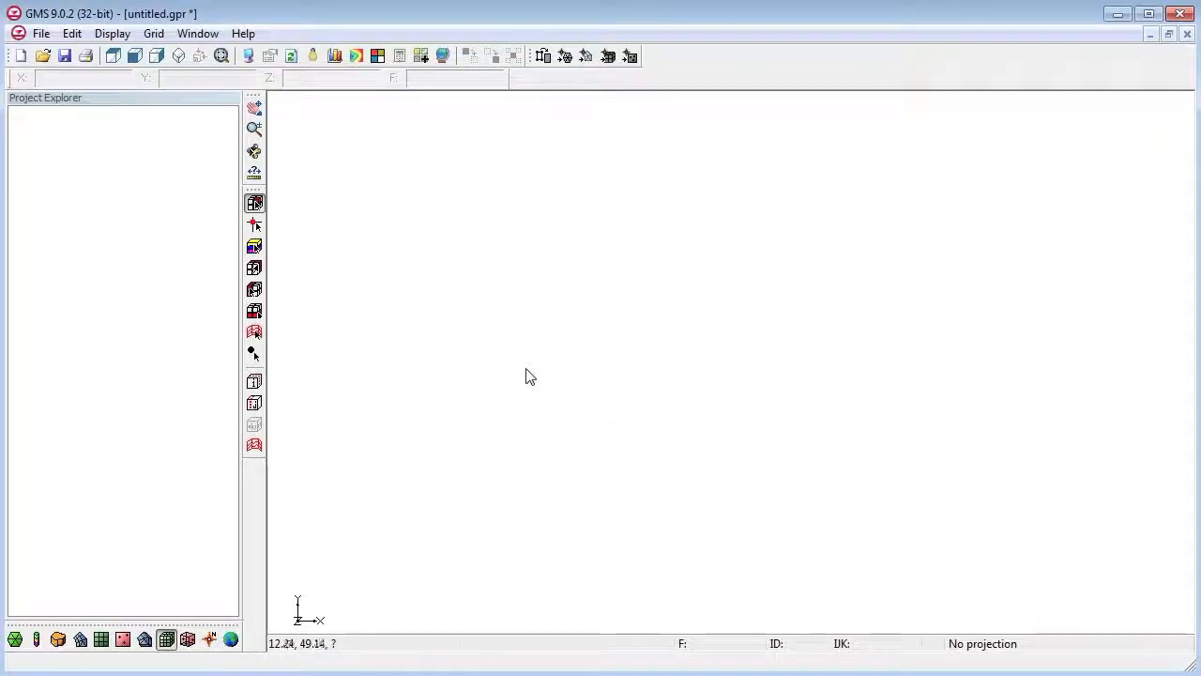
Start a new 3D grid of MODFLOW type with X and Y lengths of 22860 m
{"action": "right_click", "coordinate": [119, 259]}
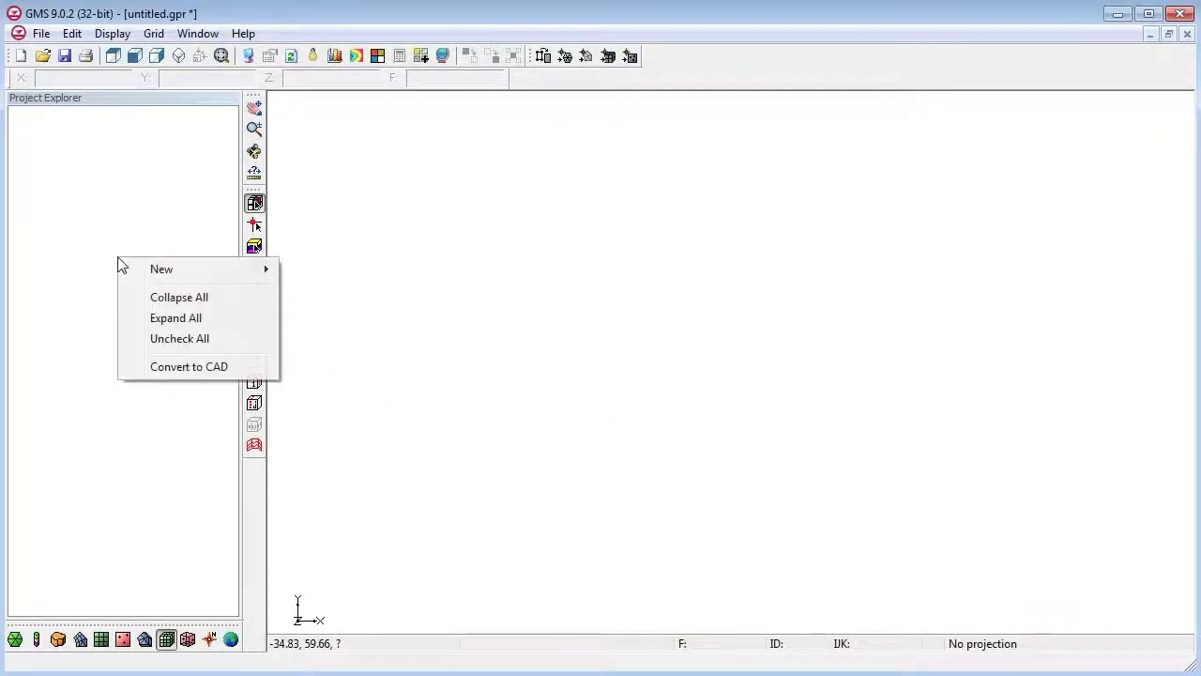
{"action": "mouse_move", "coordinate": [160, 270]}
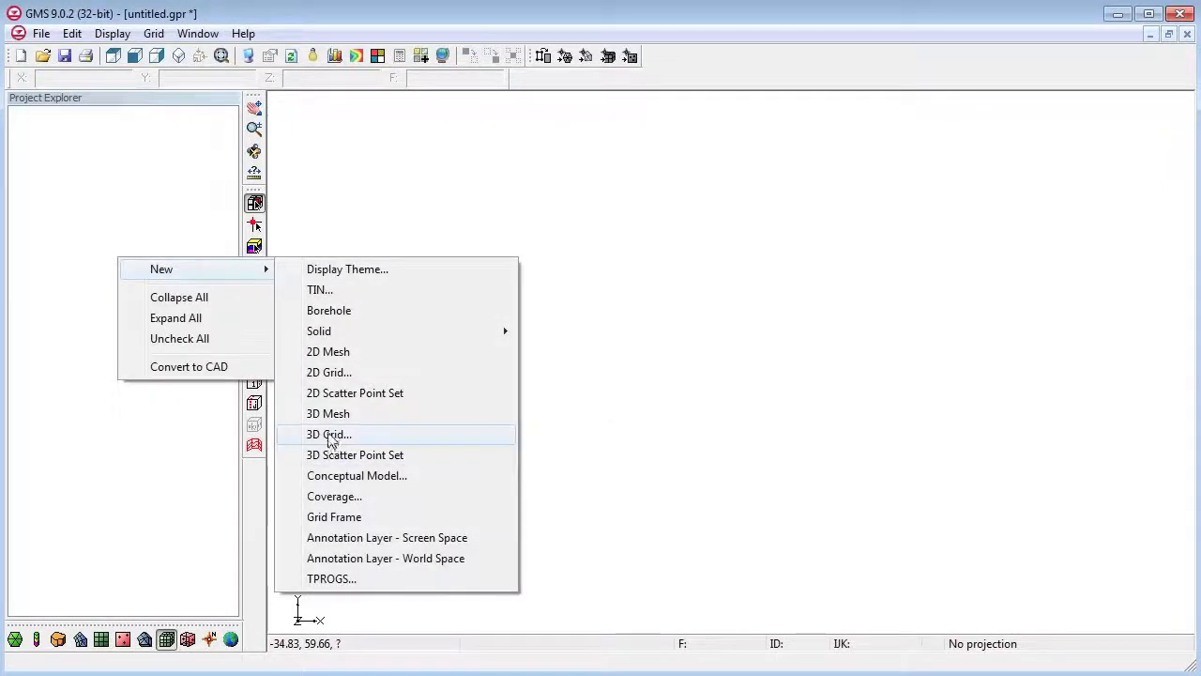
{"action": "left_click", "coordinate": [330, 435]}
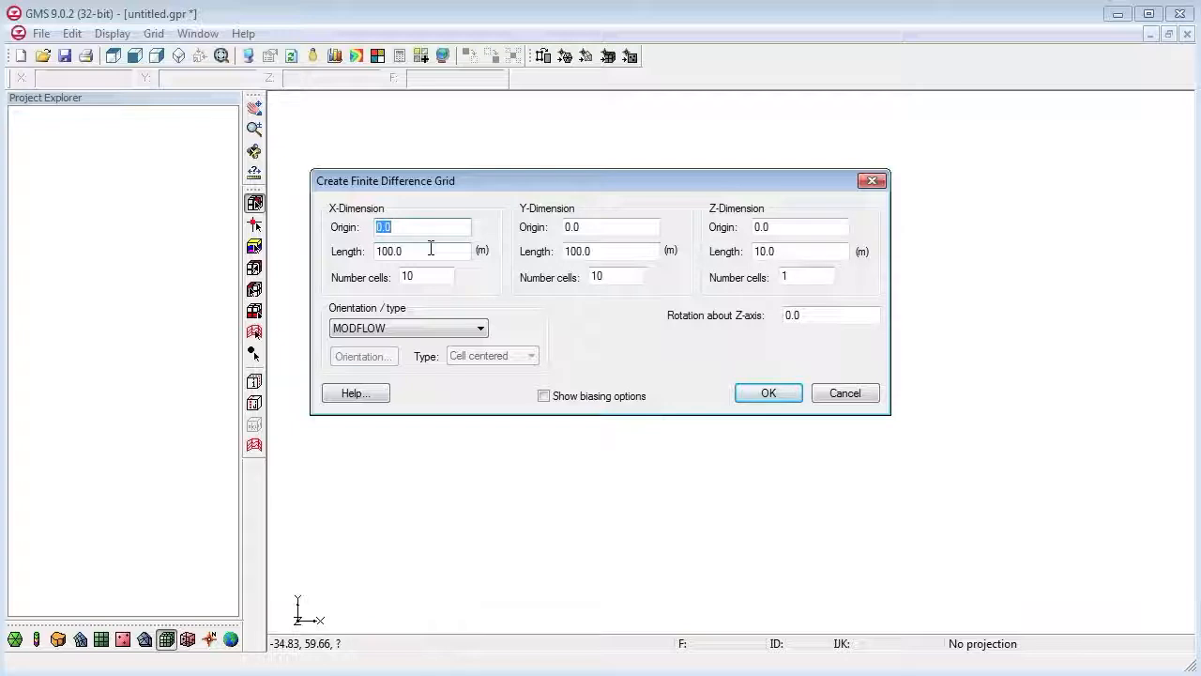
{"action": "left_click_drag", "start_coordinate": [430, 248], "coordinate": [374, 256]}
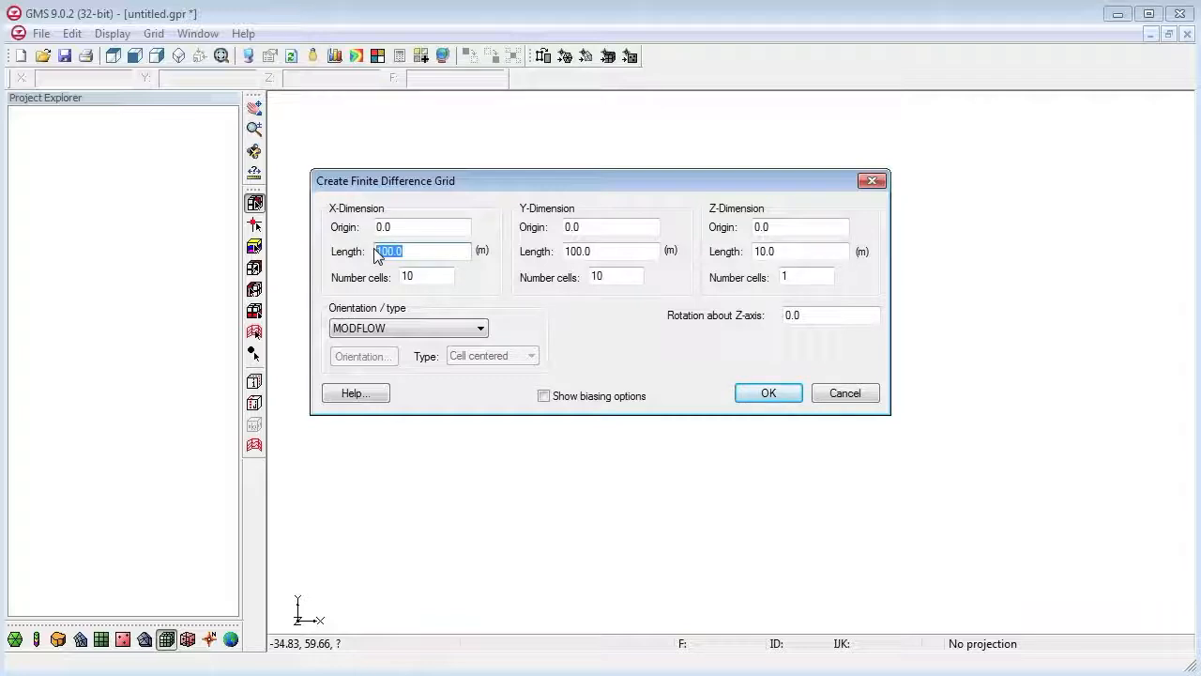
{"action": "type", "text": "22880"}
{"action": "left_click_drag", "start_coordinate": [614, 252], "coordinate": [563, 252]}
{"action": "type", "text": "228"}
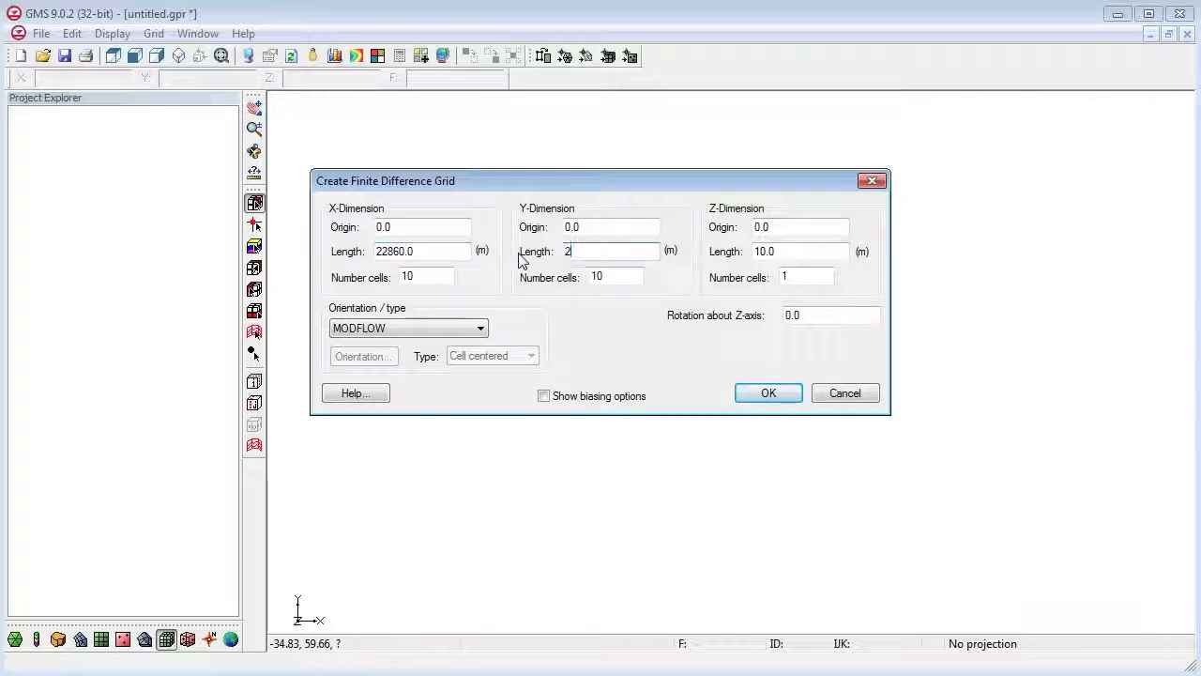
{"action": "type", "text": "60"}
Set the grid to 15 cells in X, 15 in Y and 3 in Z, and create it
{"action": "left_click_drag", "start_coordinate": [428, 276], "coordinate": [355, 286]}
{"action": "type", "text": "15"}
{"action": "left_click_drag", "start_coordinate": [619, 277], "coordinate": [542, 279]}
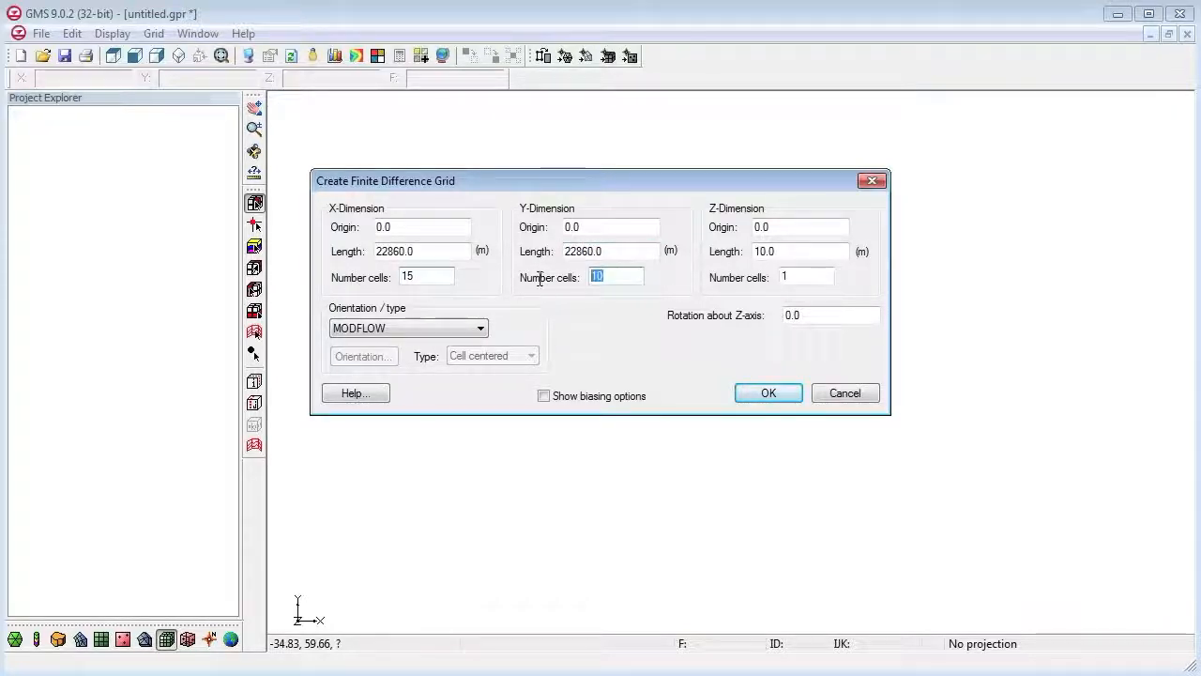
{"action": "type", "text": "15"}
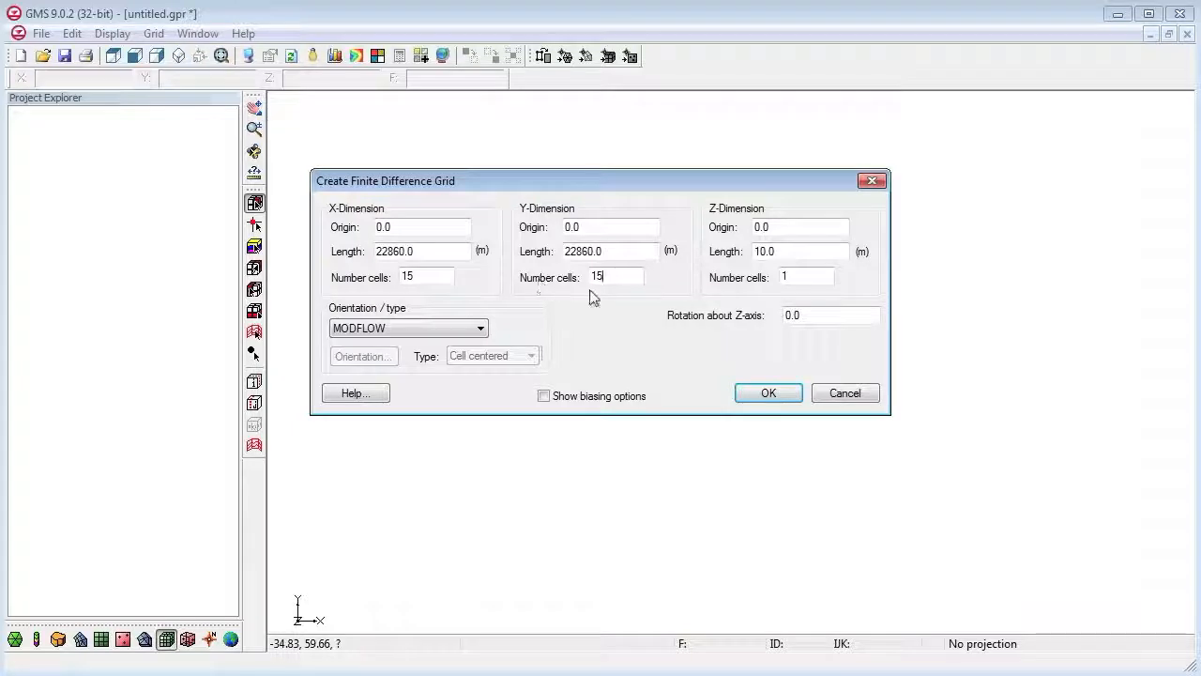
{"action": "left_click_drag", "start_coordinate": [805, 277], "coordinate": [742, 285]}
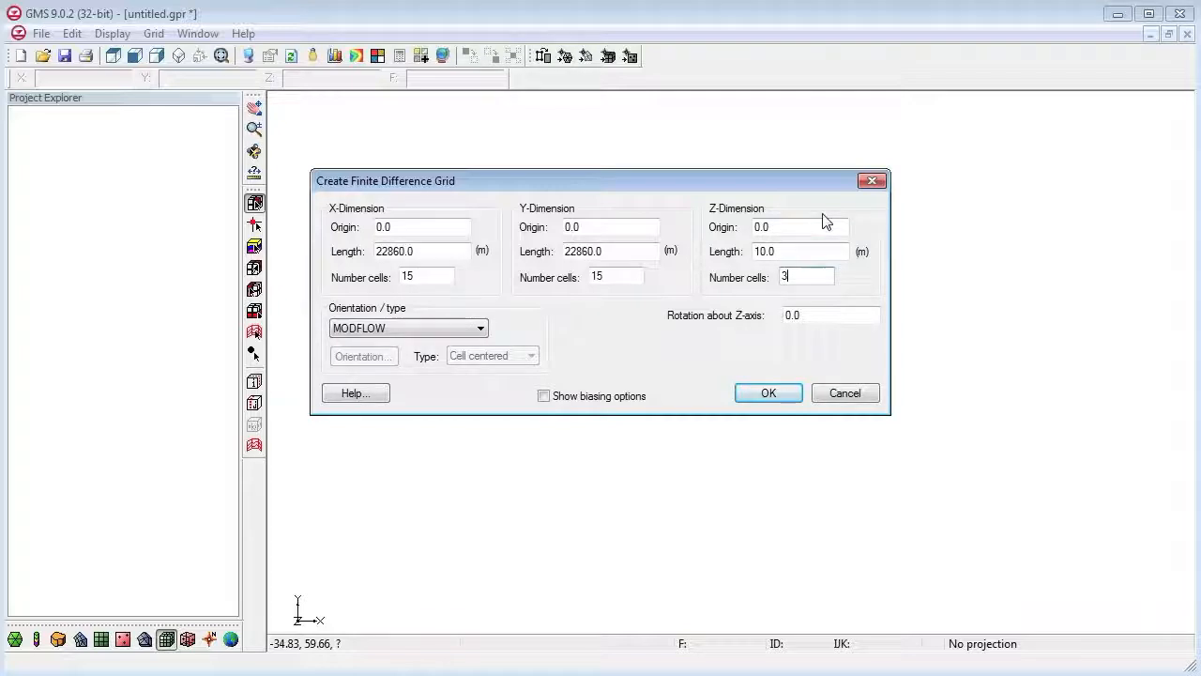
{"action": "left_click", "coordinate": [769, 393]}
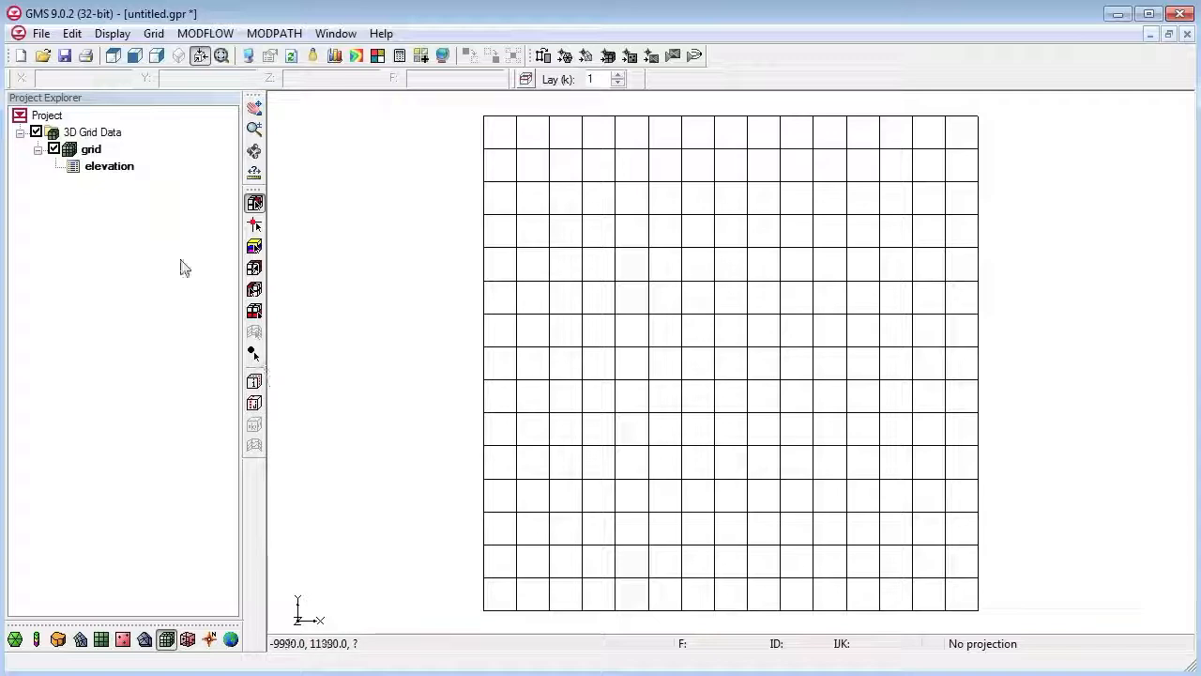
Create a new MODFLOW simulation on the grid with the Drain, Recharge and Well packages and the SIP1 solver
{"action": "right_click", "coordinate": [90, 151]}
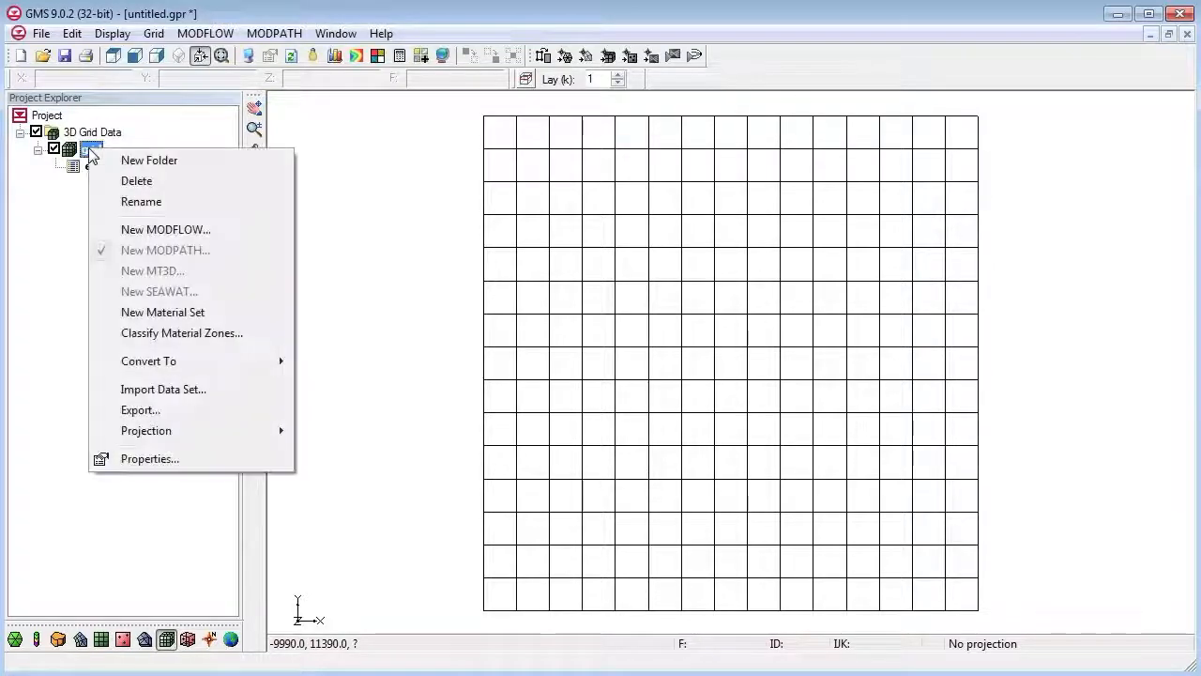
{"action": "left_click", "coordinate": [153, 229]}
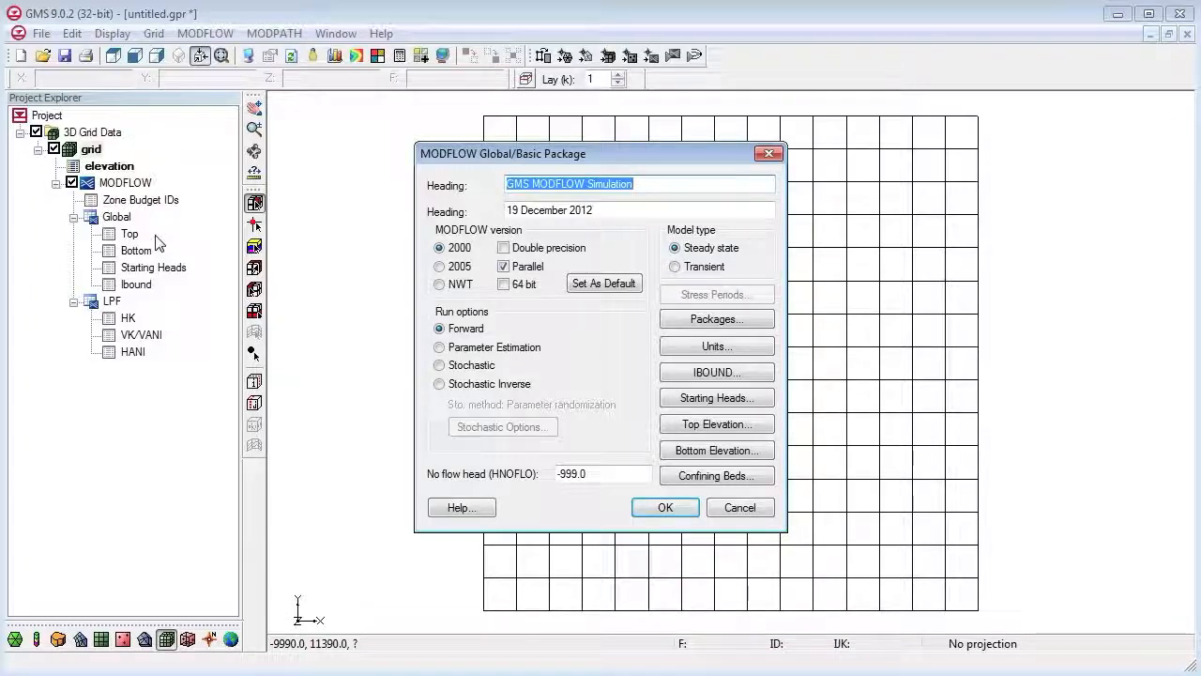
{"action": "left_click", "coordinate": [685, 319]}
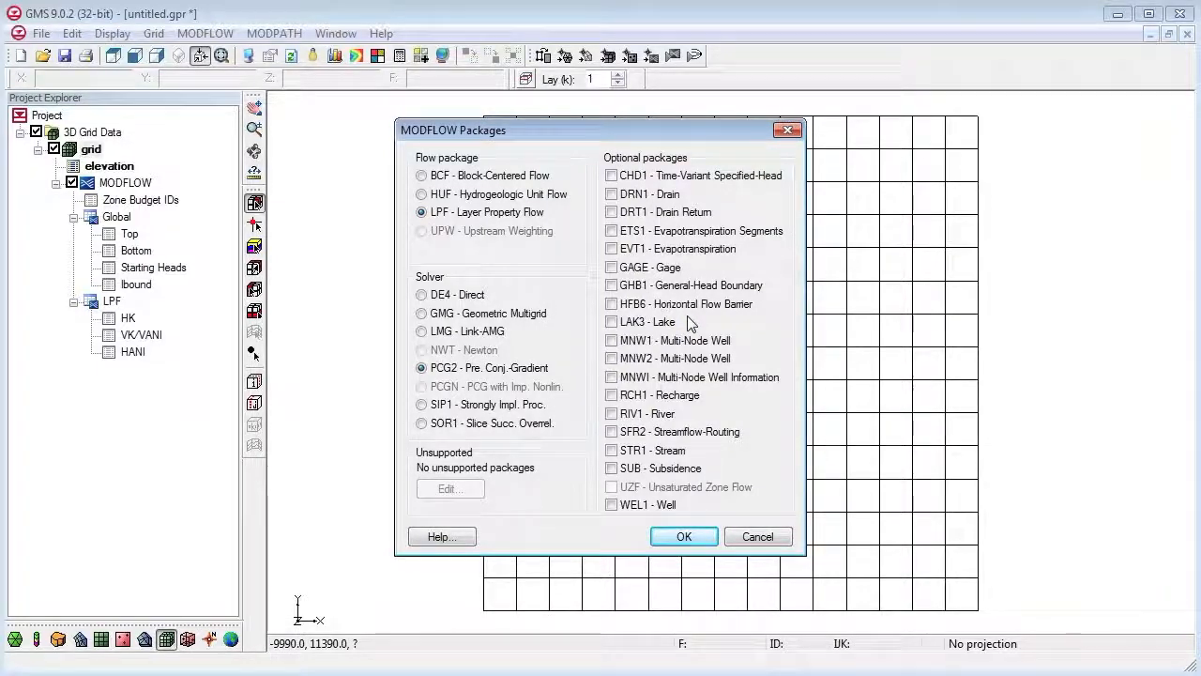
{"action": "left_click", "coordinate": [612, 194]}
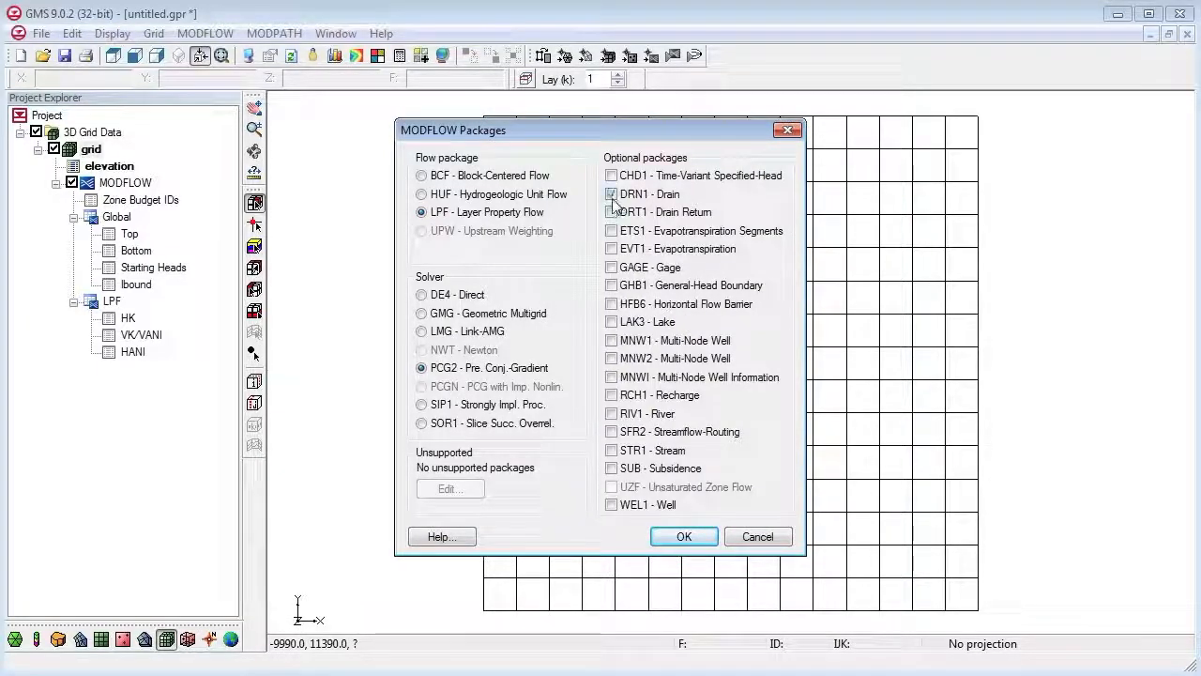
{"action": "left_click", "coordinate": [612, 395]}
{"action": "left_click", "coordinate": [616, 509]}
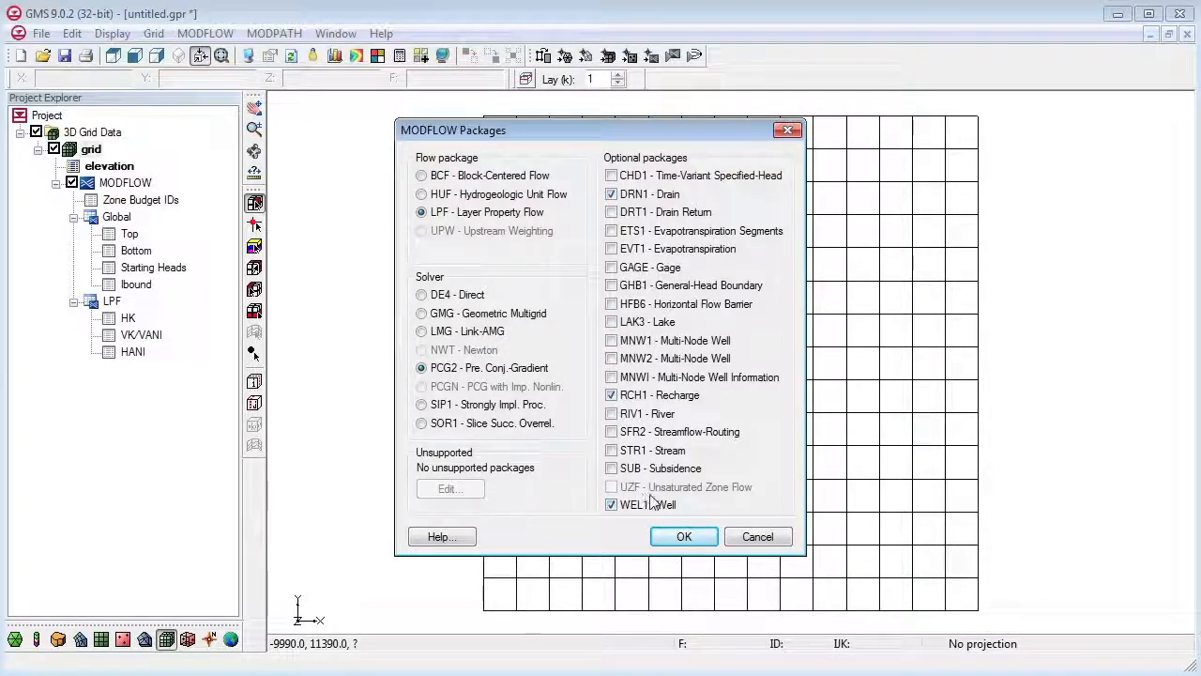
{"action": "left_click", "coordinate": [498, 410]}
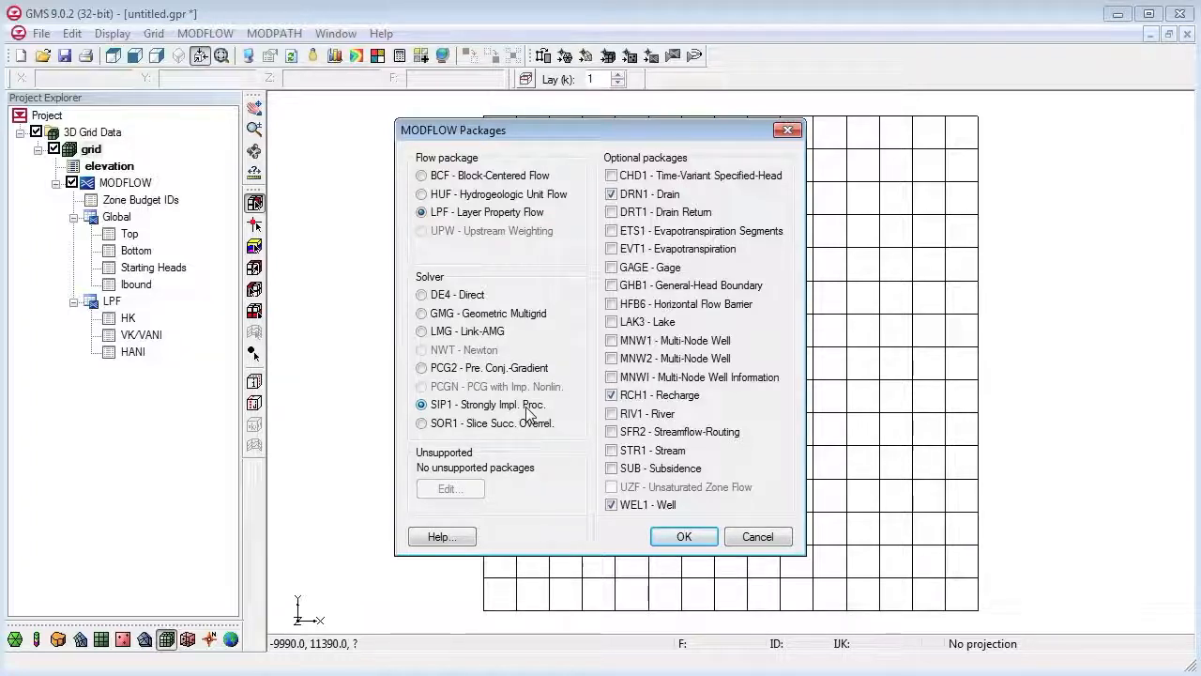
{"action": "left_click", "coordinate": [684, 536]}
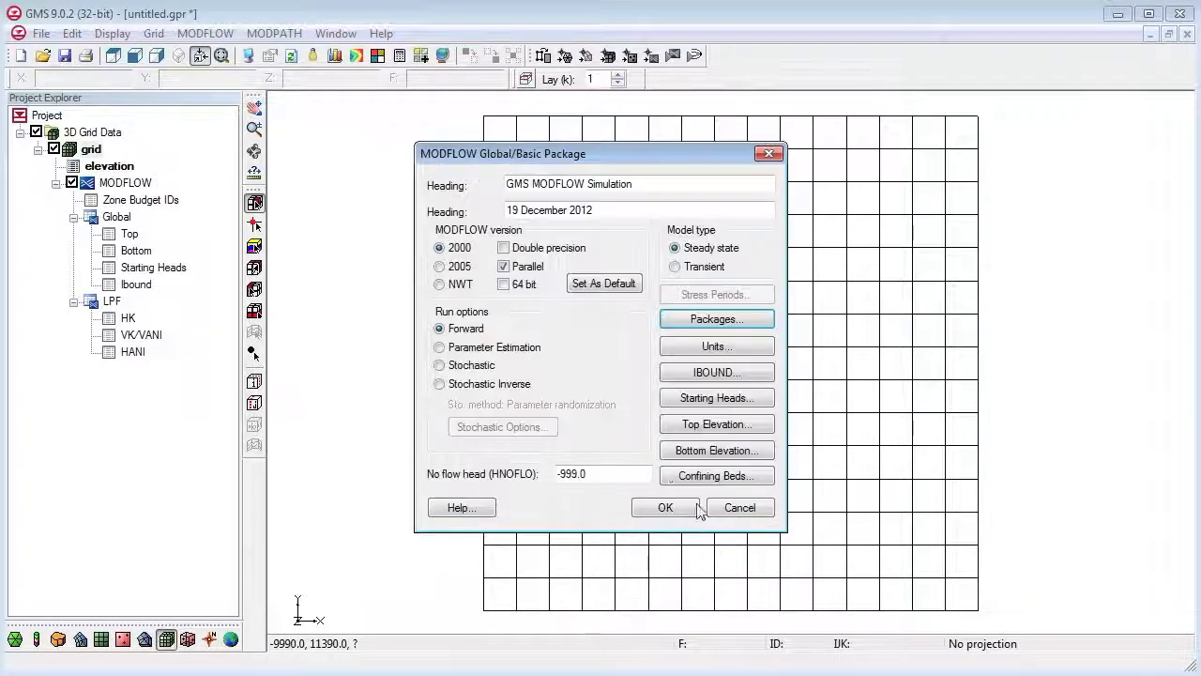
Assign a constant top elevation of 60 m to layer 1
{"action": "left_click", "coordinate": [688, 427]}
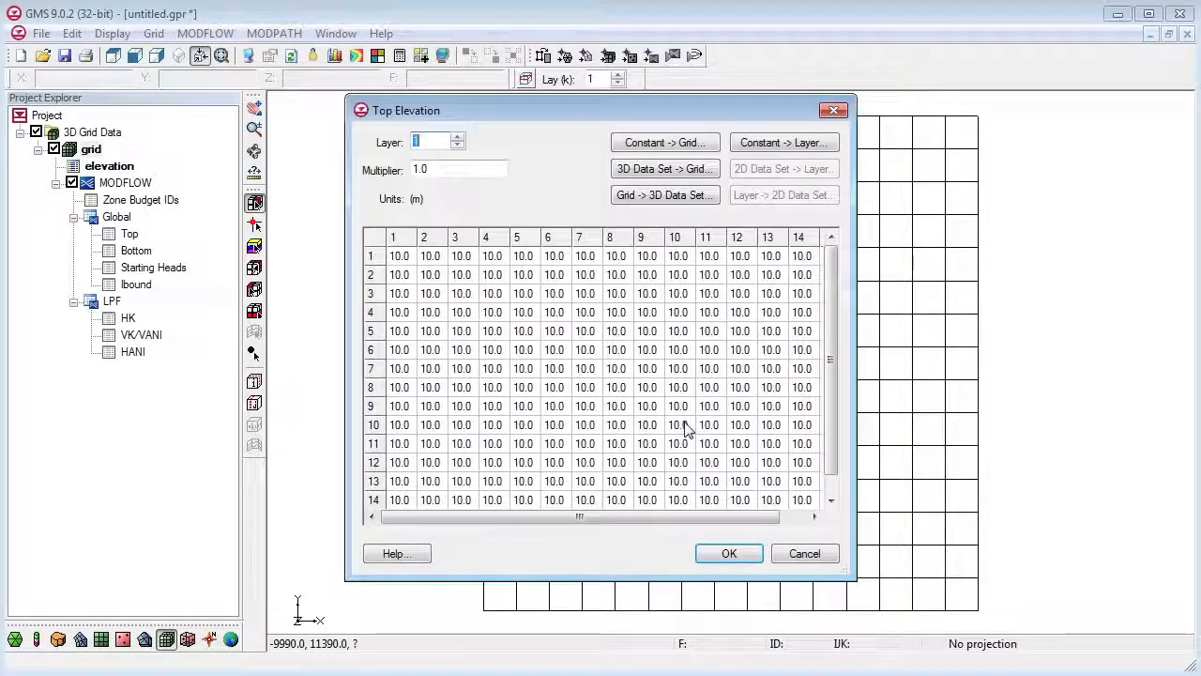
{"action": "left_click", "coordinate": [784, 143]}
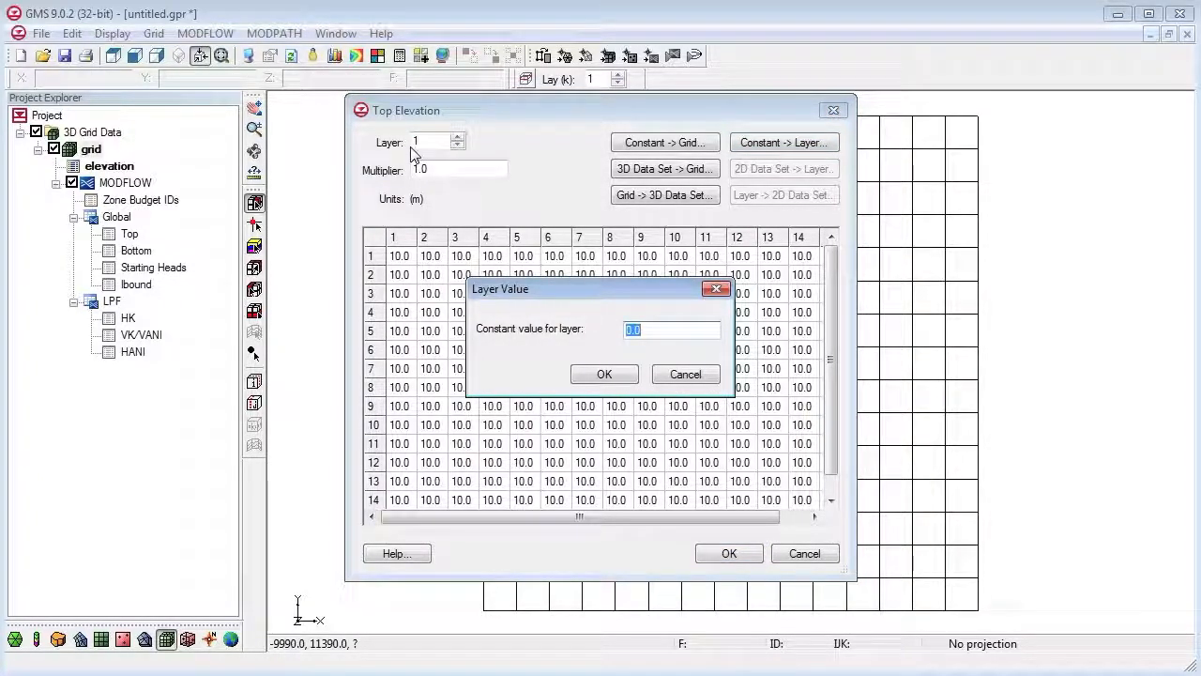
{"action": "type", "text": "60"}
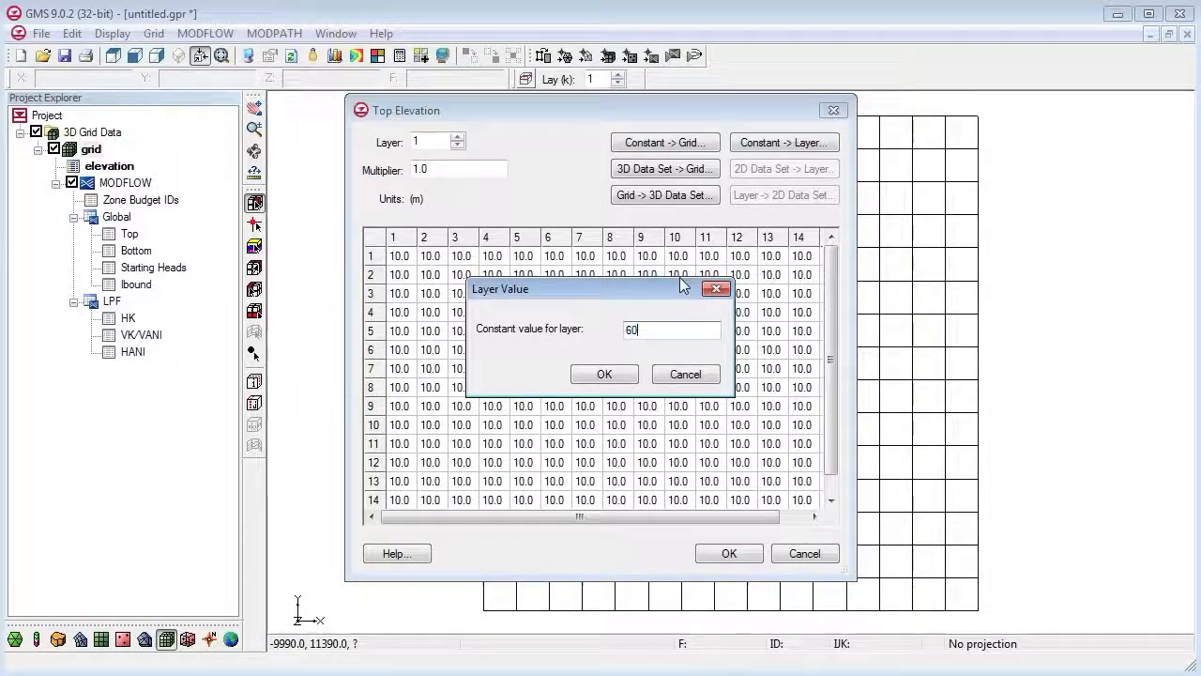
{"action": "key", "text": "Return"}
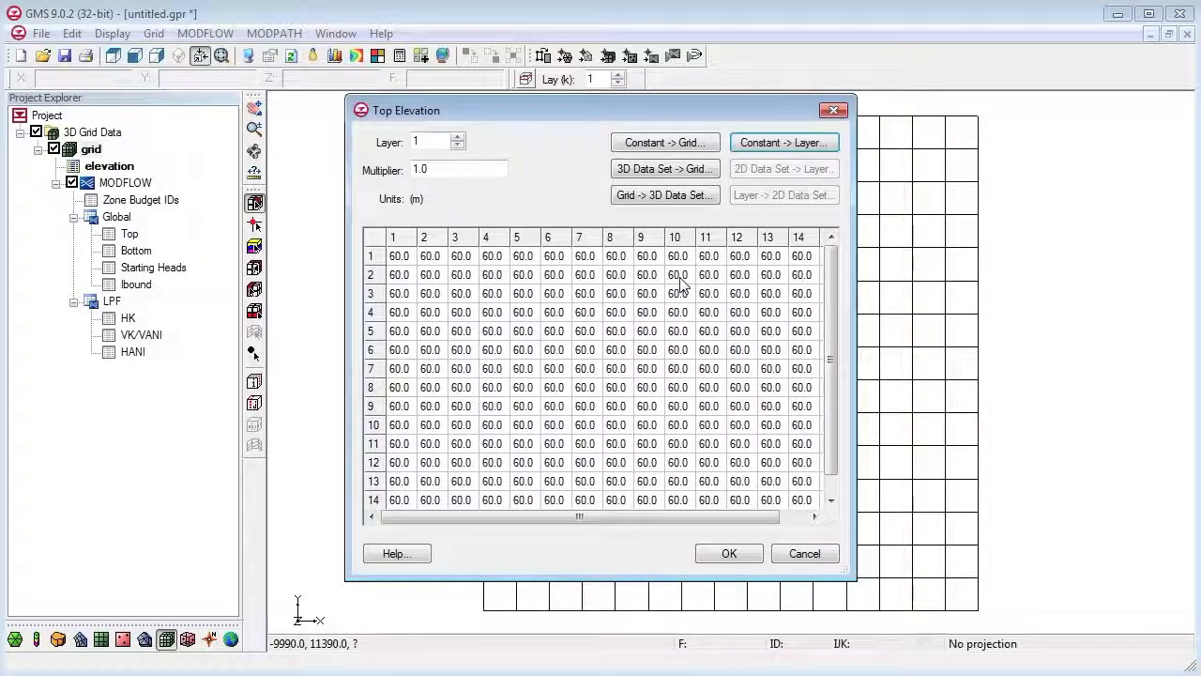
{"action": "left_click", "coordinate": [729, 553]}
Assign constant bottom elevations of -45 m to layer 1 and -120 m to layer 2
{"action": "left_click", "coordinate": [713, 450]}
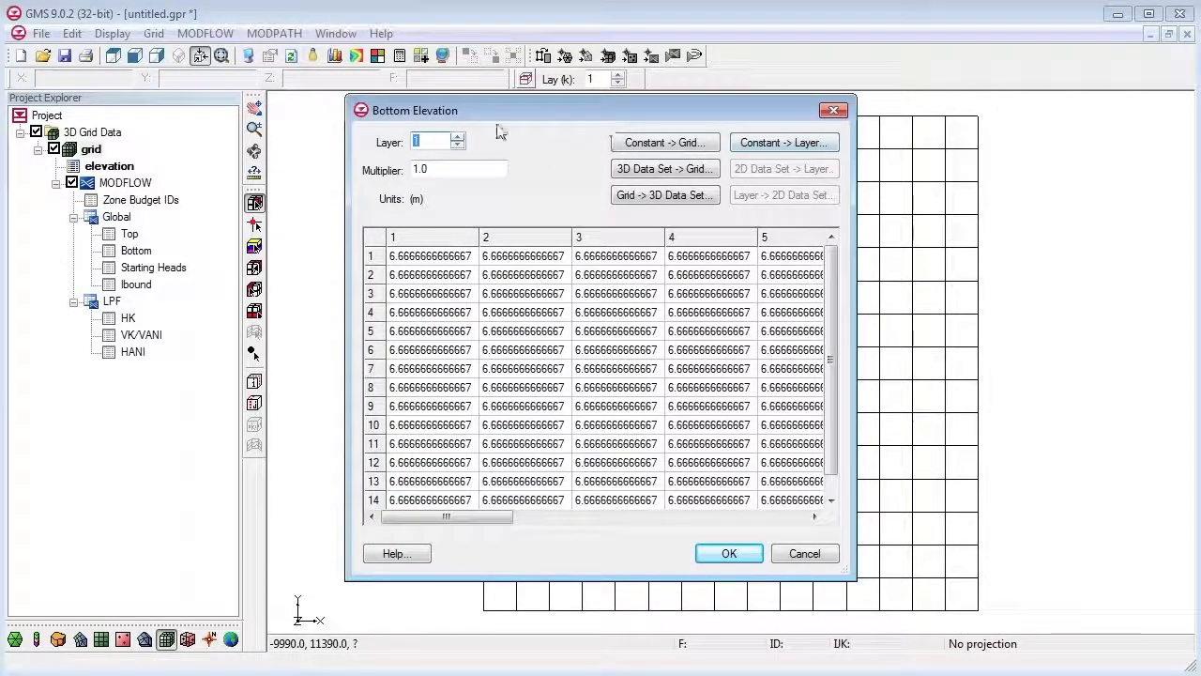
{"action": "left_click", "coordinate": [784, 143]}
{"action": "type", "text": "-45"}
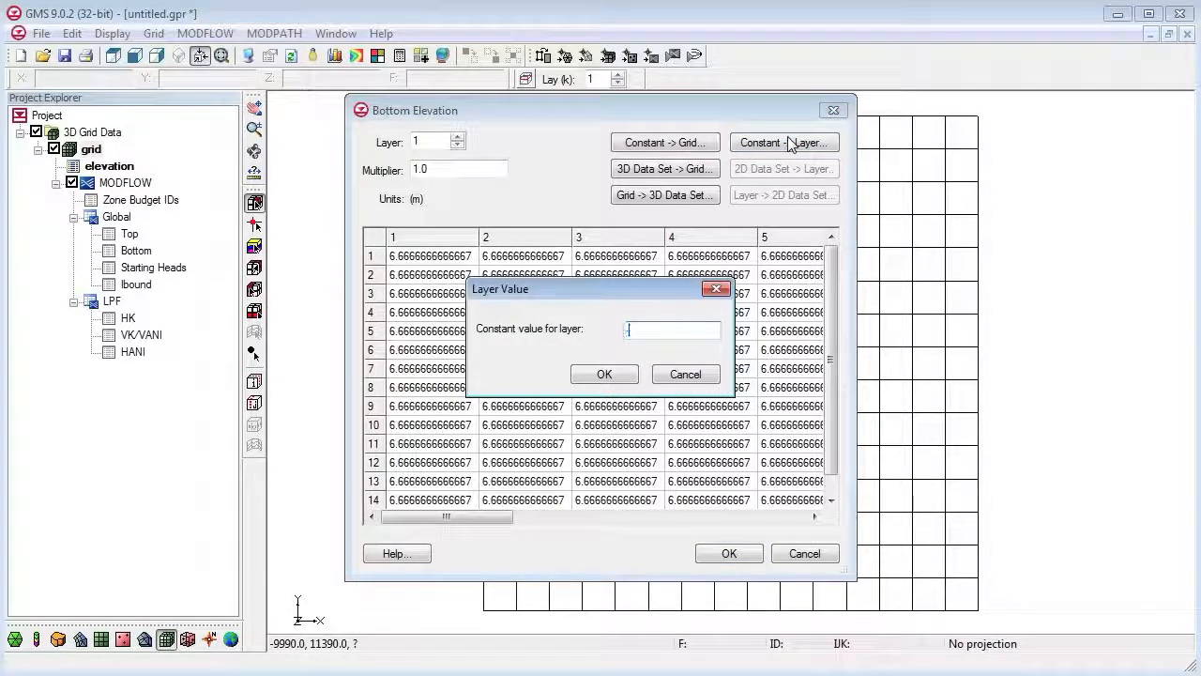
{"action": "key", "text": "Return"}
{"action": "left_click", "coordinate": [457, 137]}
{"action": "left_click", "coordinate": [769, 144]}
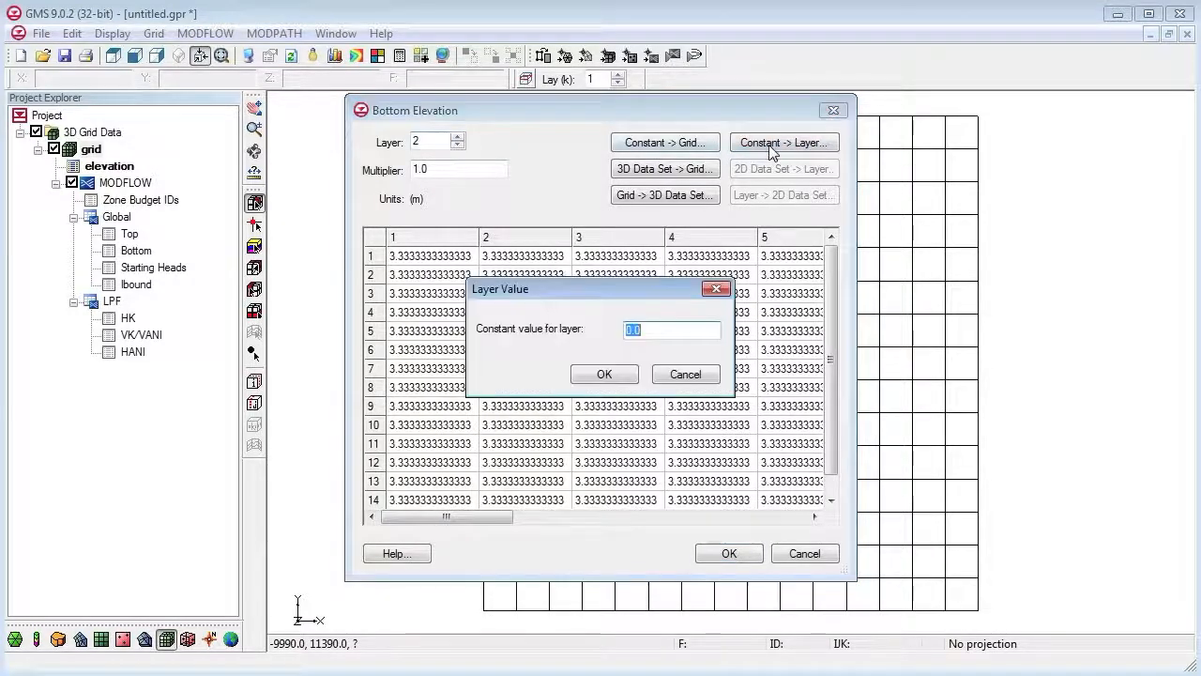
{"action": "type", "text": "-120"}
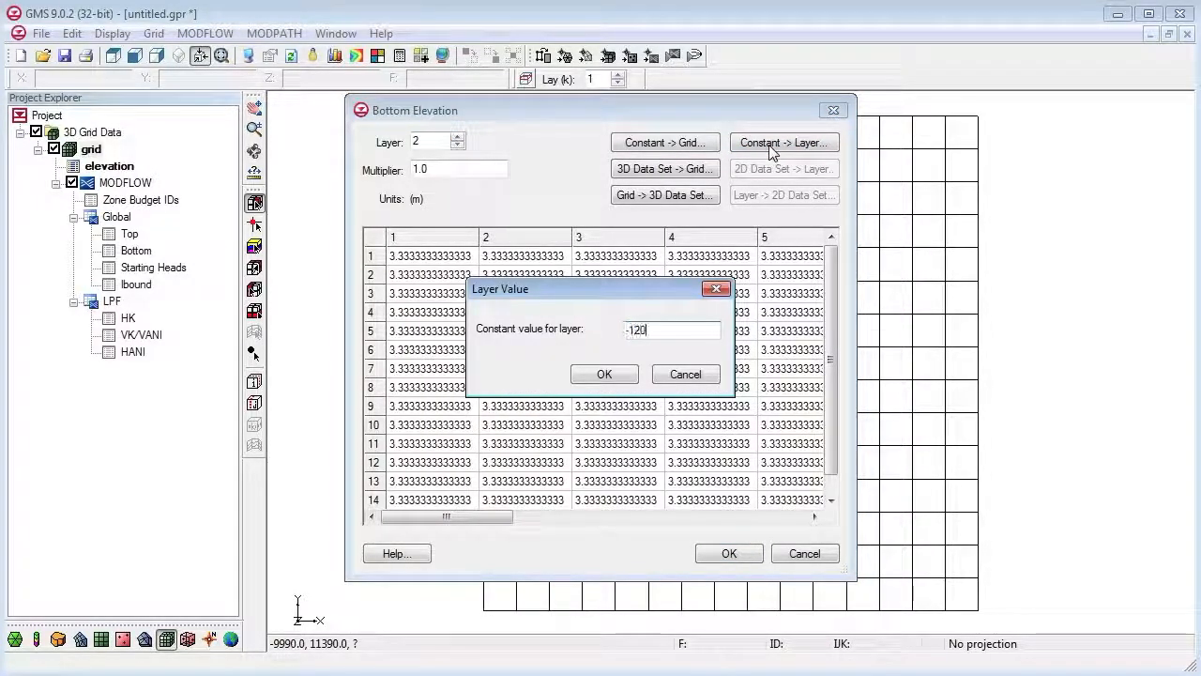
{"action": "key", "text": "Return"}
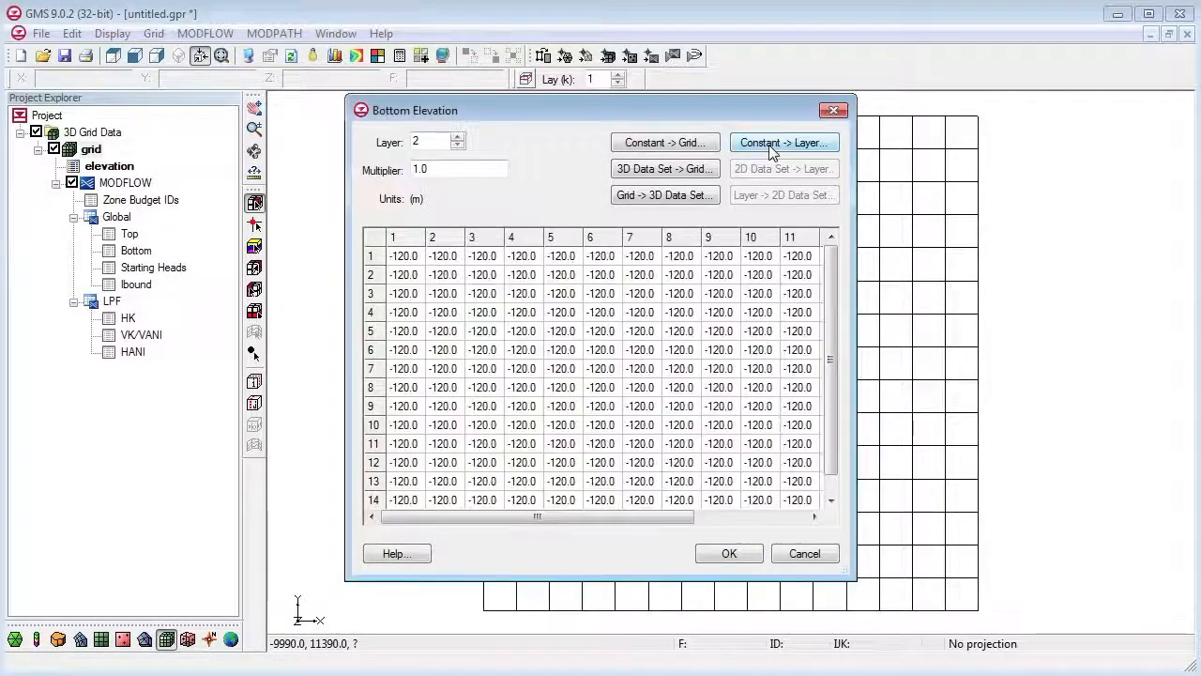
Assign a constant bottom elevation of -215 m to layer 3 and accept the MODFLOW global settings
{"action": "left_click", "coordinate": [458, 136]}
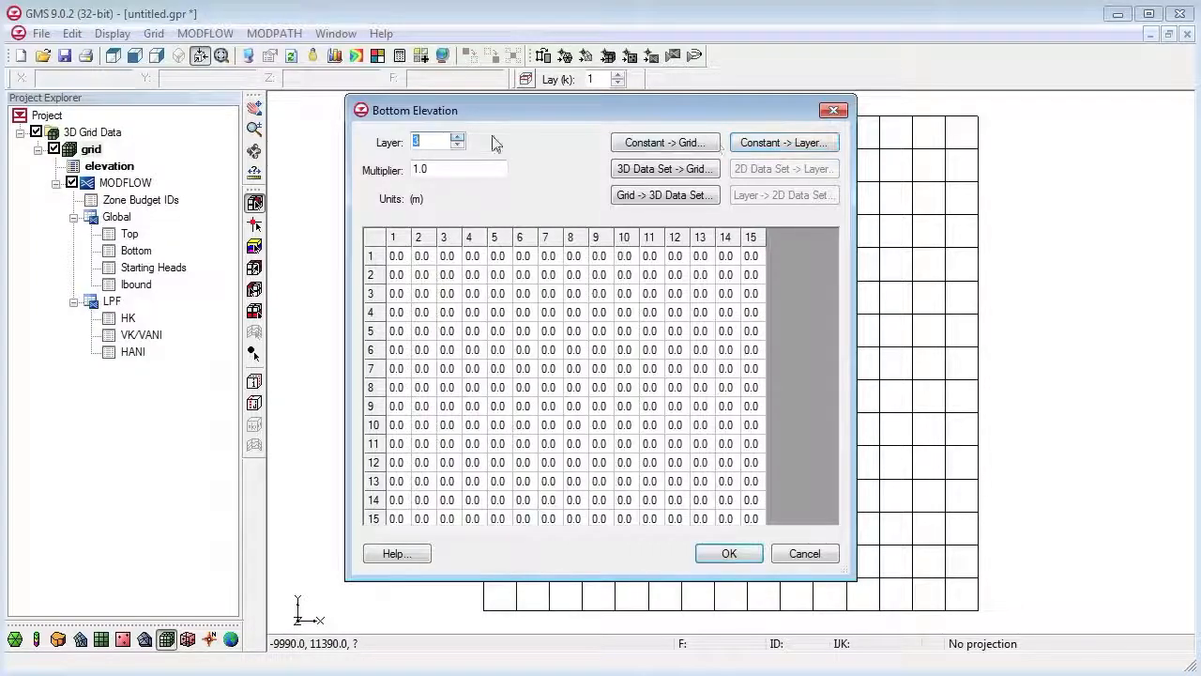
{"action": "left_click", "coordinate": [766, 141]}
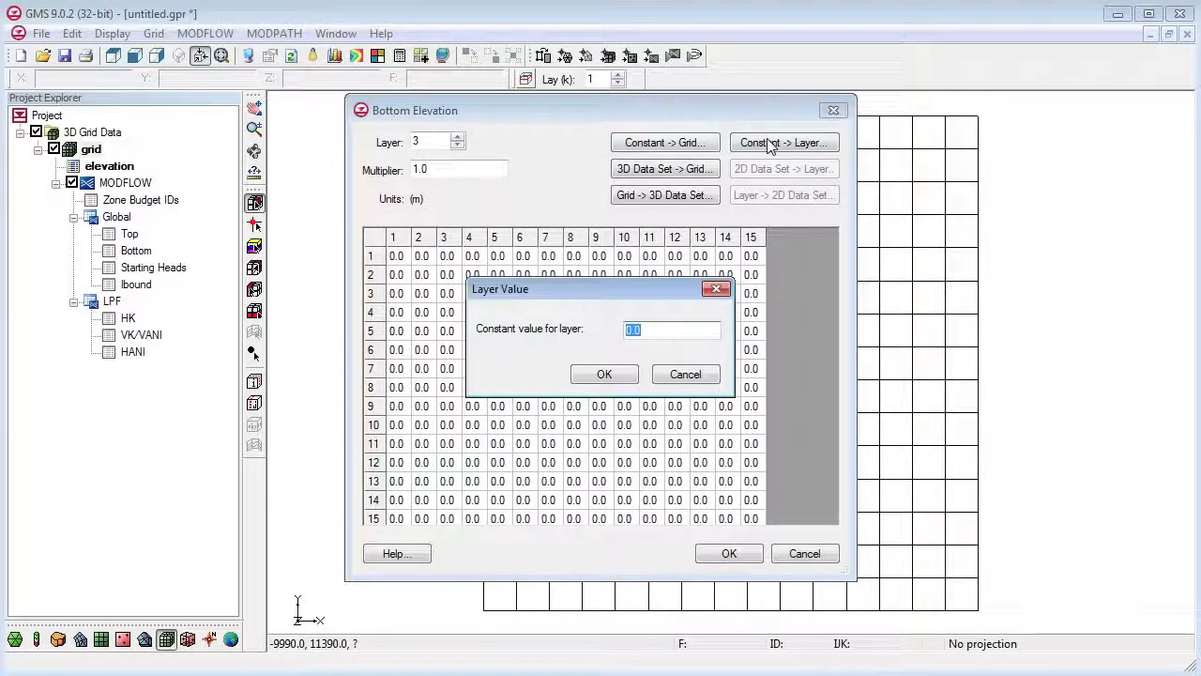
{"action": "type", "text": "-215"}
{"action": "key", "text": "Return"}
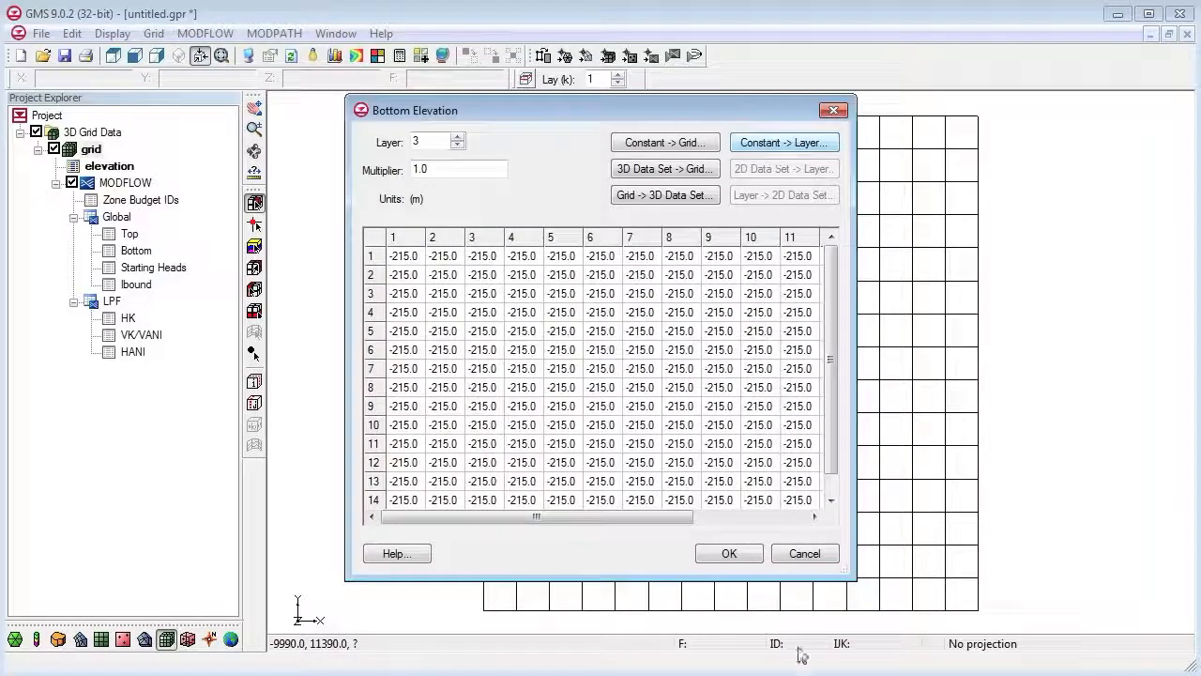
{"action": "left_click", "coordinate": [733, 553]}
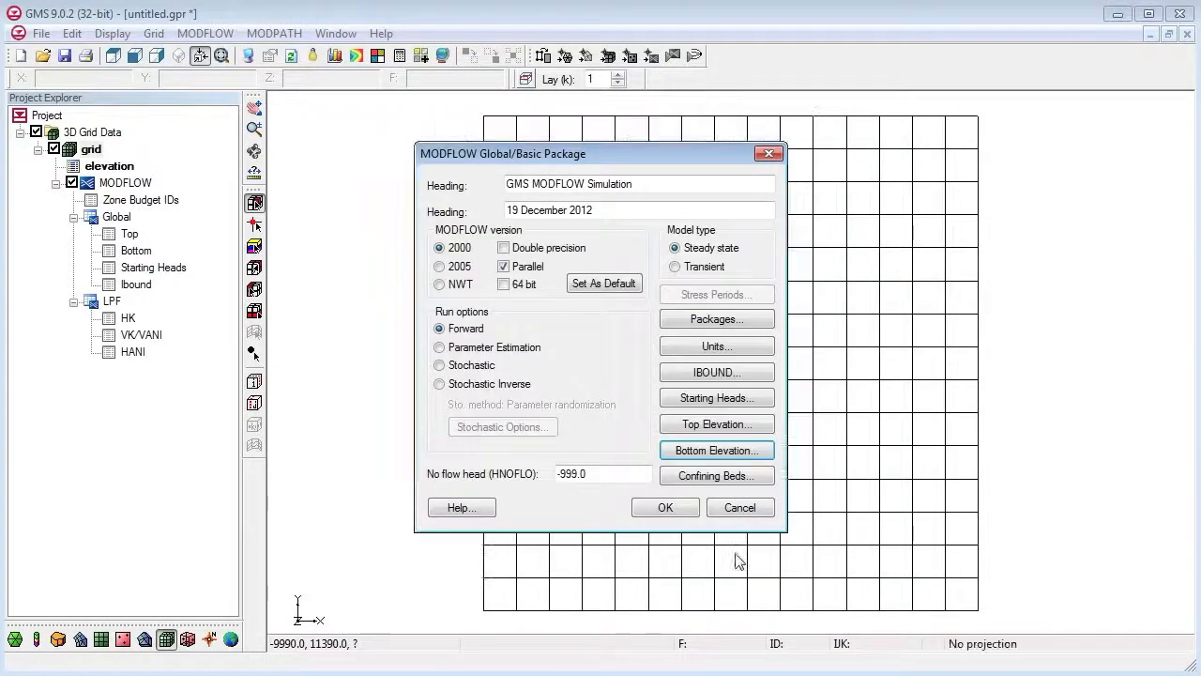
{"action": "left_click", "coordinate": [665, 508]}
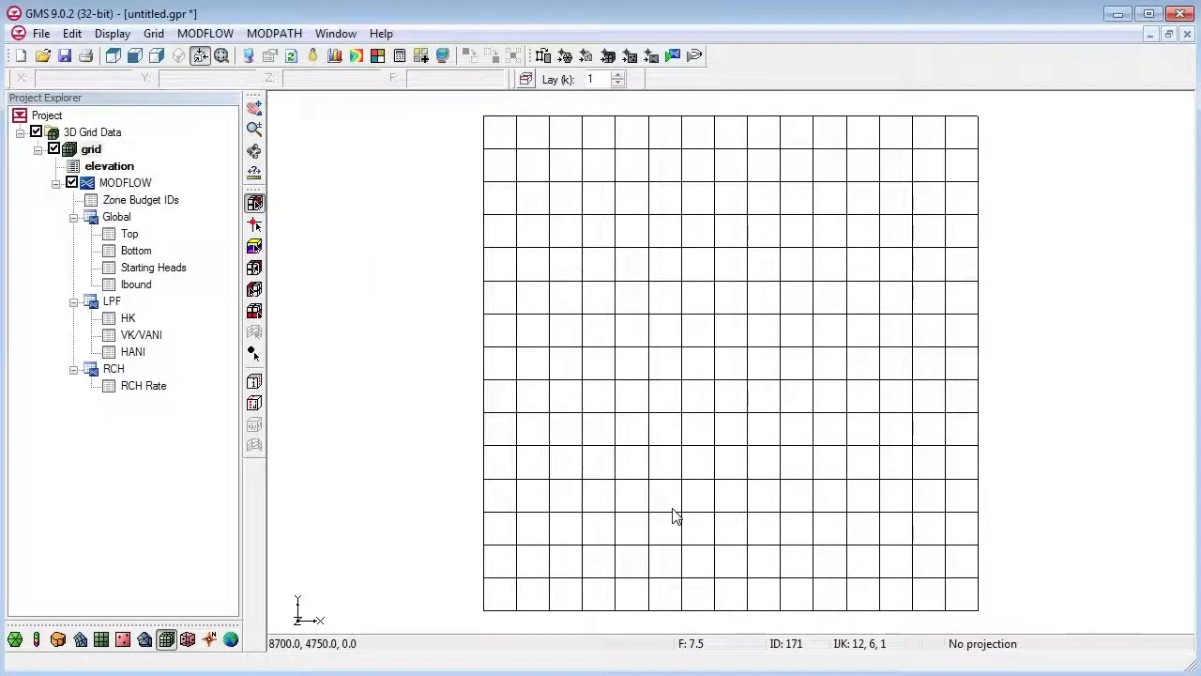
View the grid from the side and increase the Z magnification of the display so the layers are easier to see
{"action": "left_click", "coordinate": [156, 56]}
{"action": "left_click", "coordinate": [155, 56]}
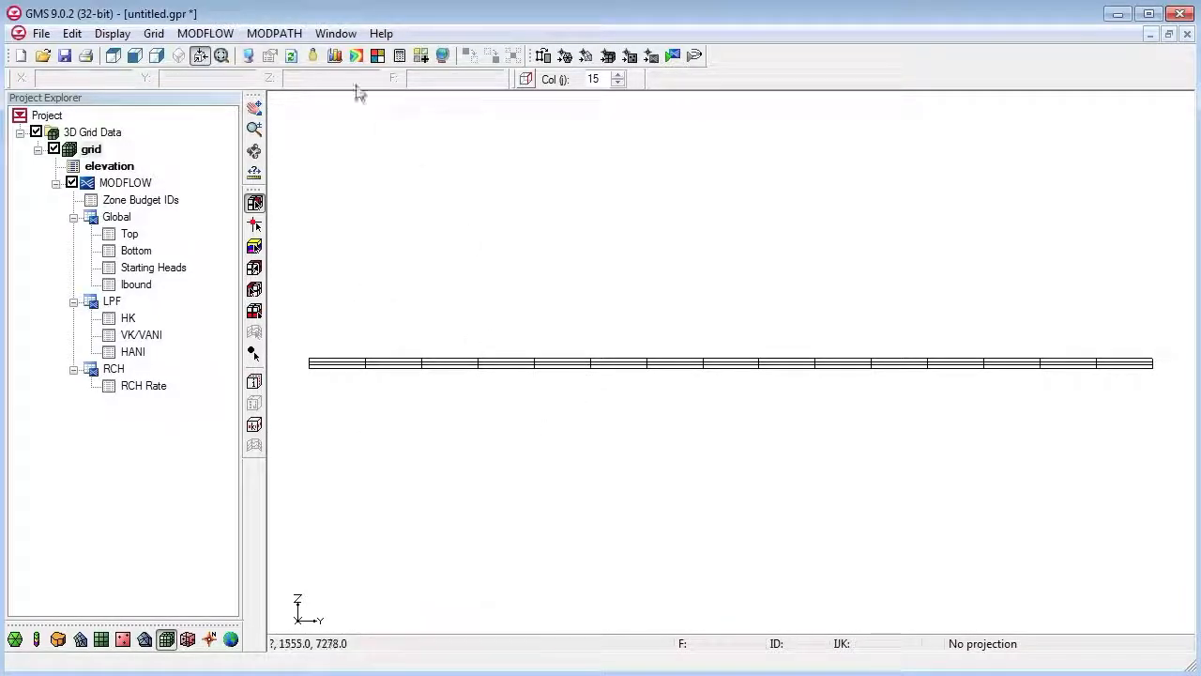
{"action": "left_click", "coordinate": [246, 58]}
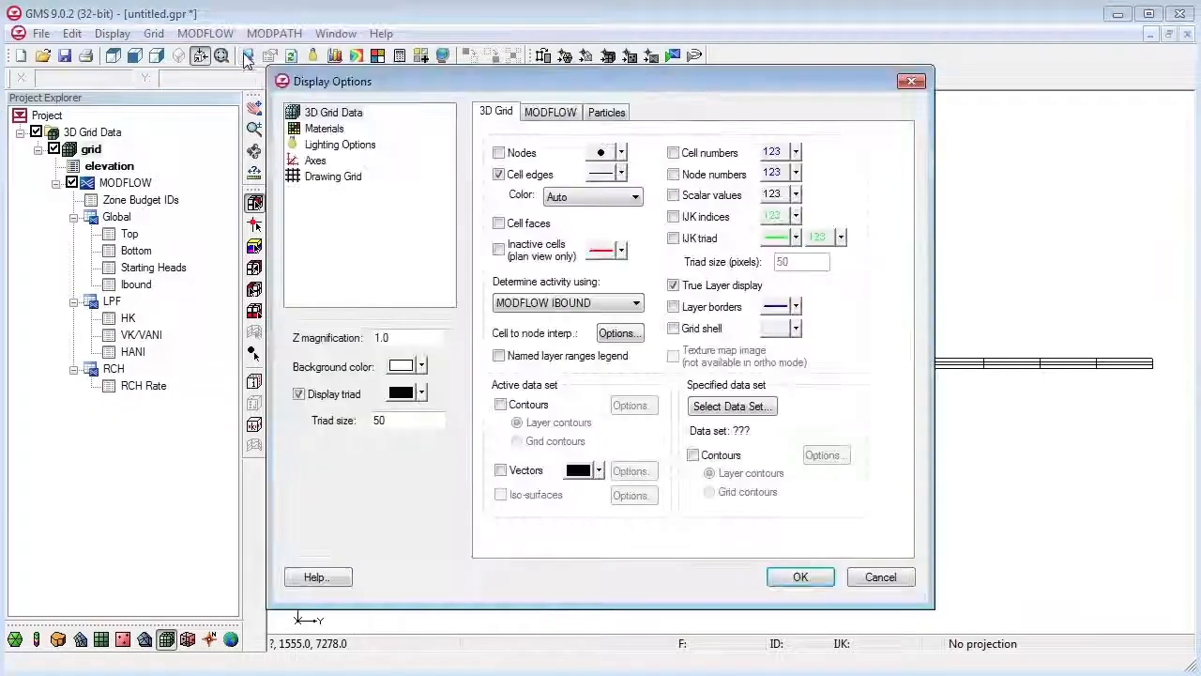
{"action": "left_click", "coordinate": [393, 338]}
{"action": "left_click_drag", "start_coordinate": [390, 338], "coordinate": [349, 339]}
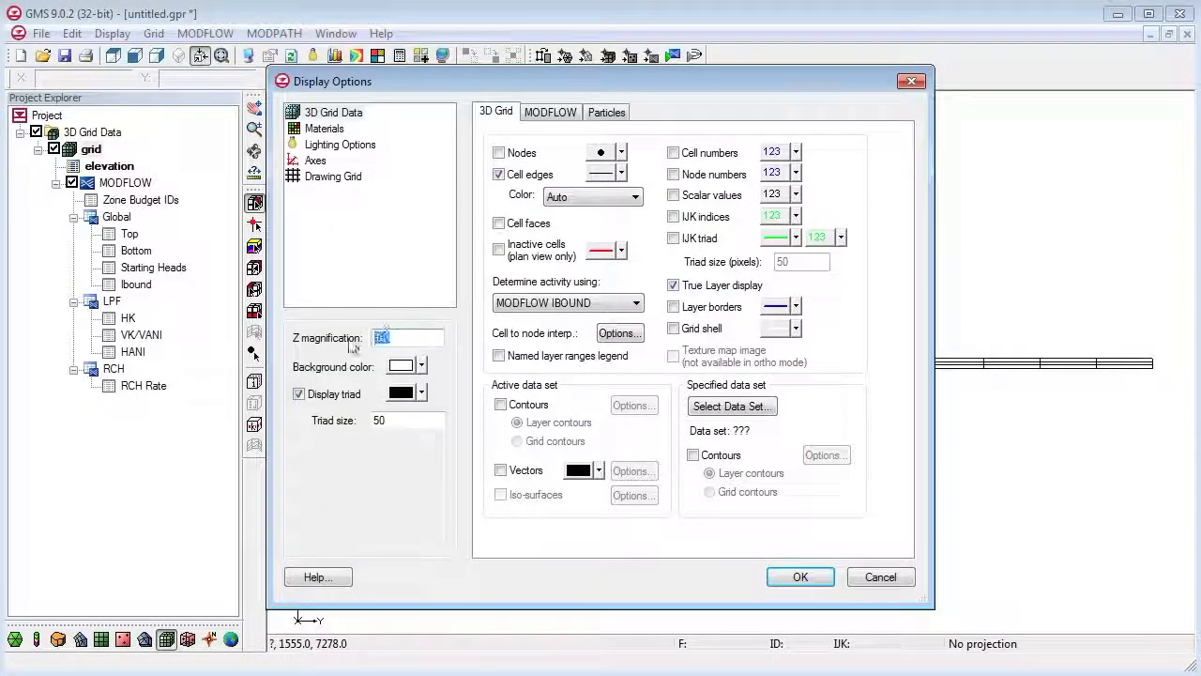
{"action": "left_click", "coordinate": [801, 578]}
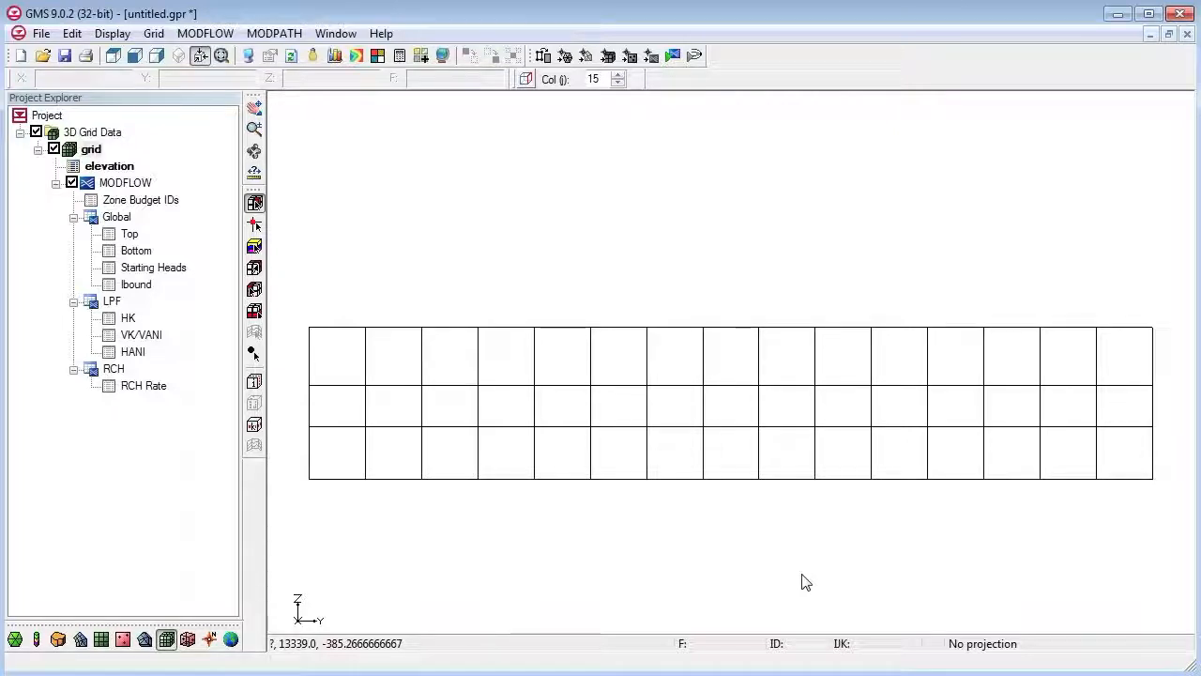
Set IBOUND to Specified head for all column 1 cells in layers 1 and 2, and return to plan view
{"action": "double_click", "coordinate": [583, 80]}
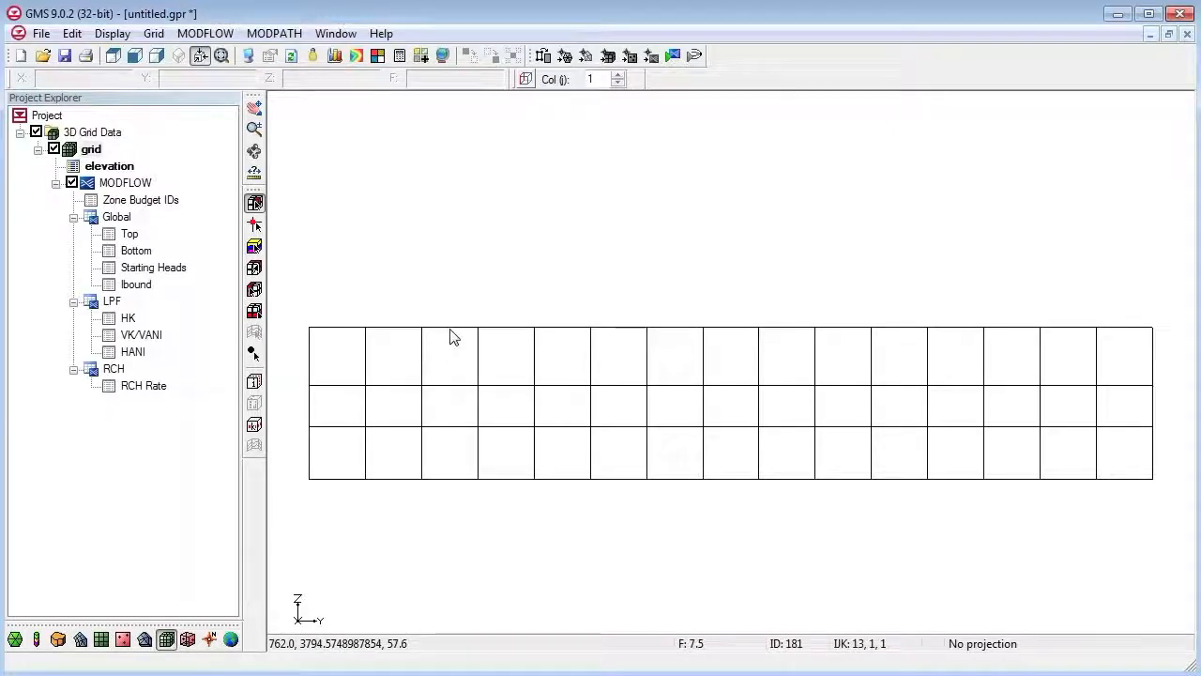
{"action": "left_click_drag", "start_coordinate": [295, 296], "coordinate": [1167, 431]}
{"action": "right_click", "coordinate": [861, 391]}
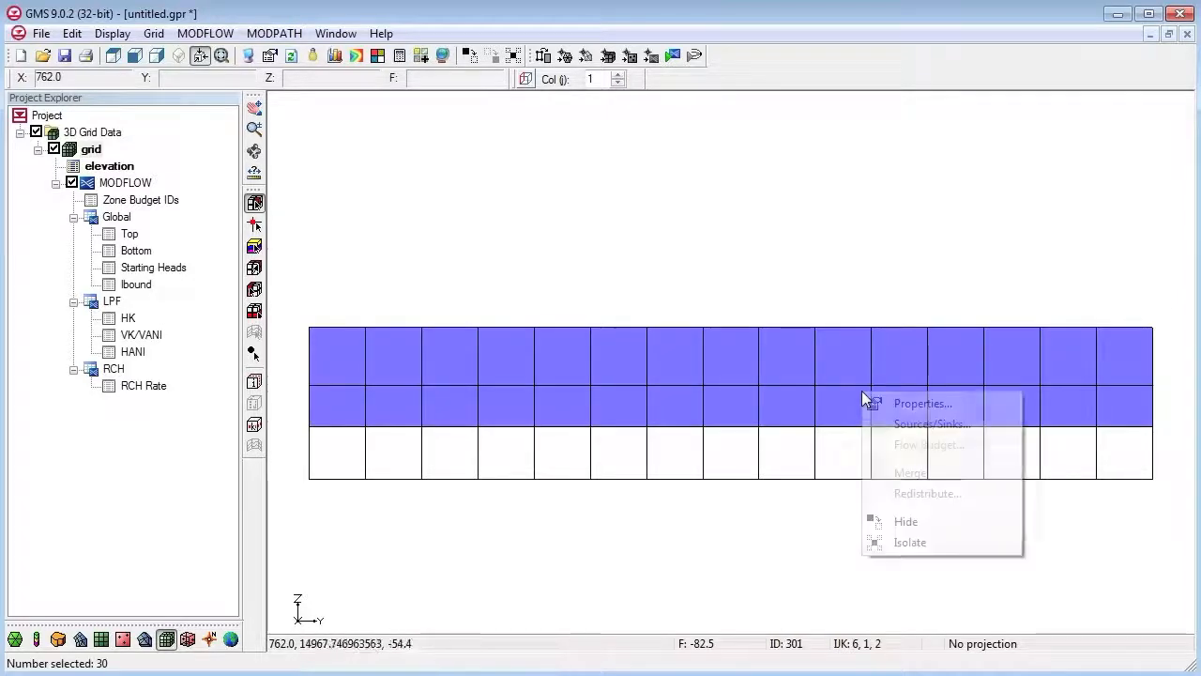
{"action": "left_click", "coordinate": [917, 405]}
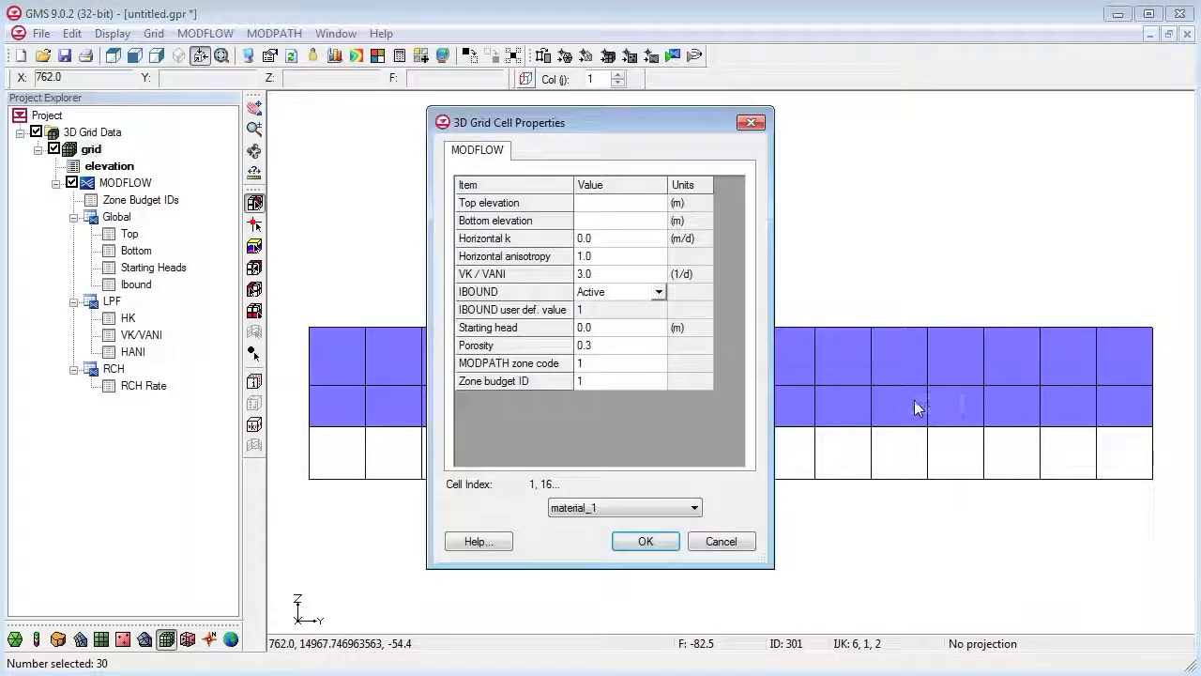
{"action": "left_click", "coordinate": [659, 292]}
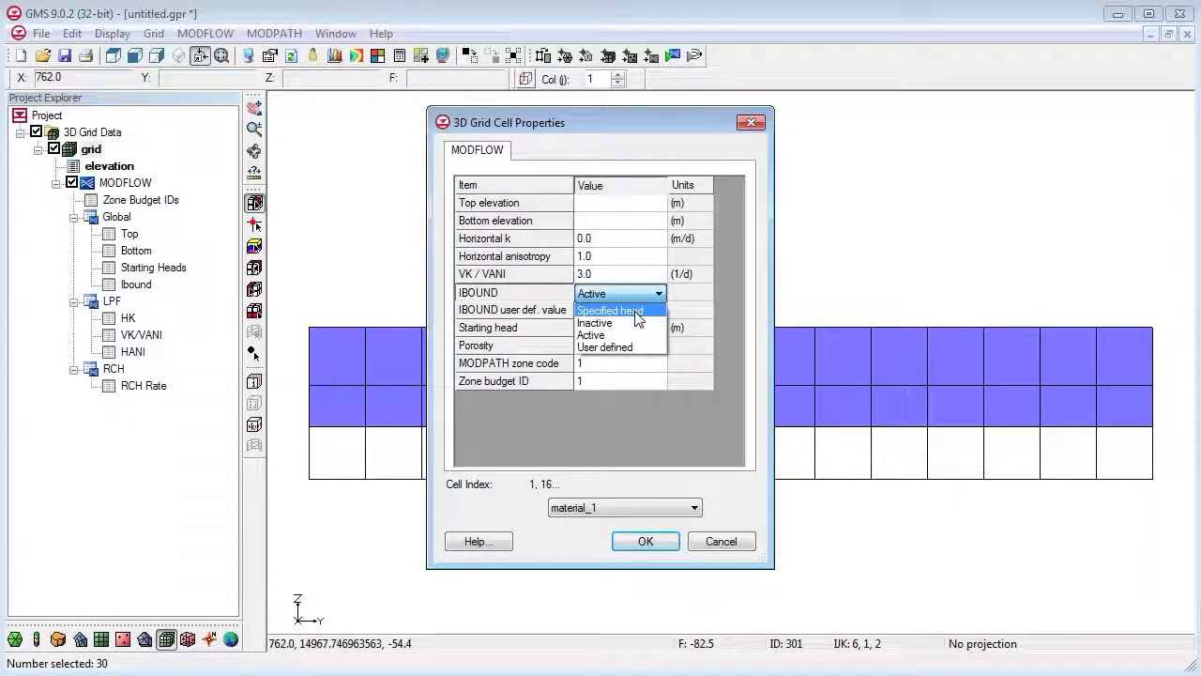
{"action": "left_click", "coordinate": [637, 311]}
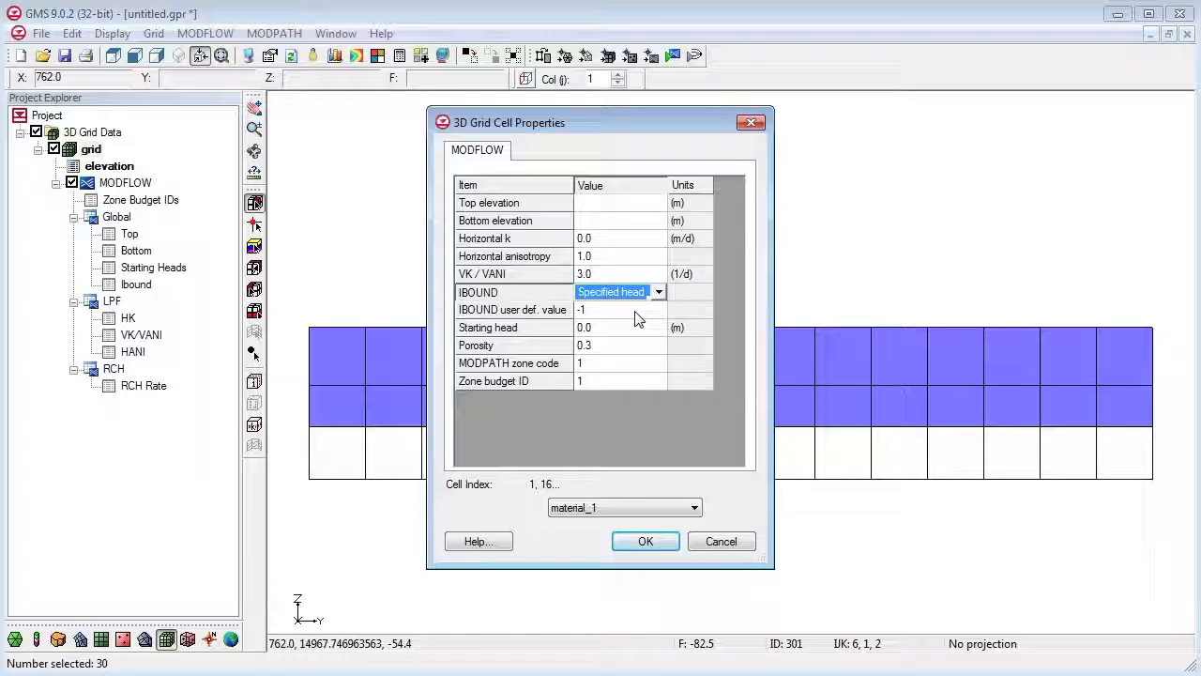
{"action": "left_click", "coordinate": [642, 544]}
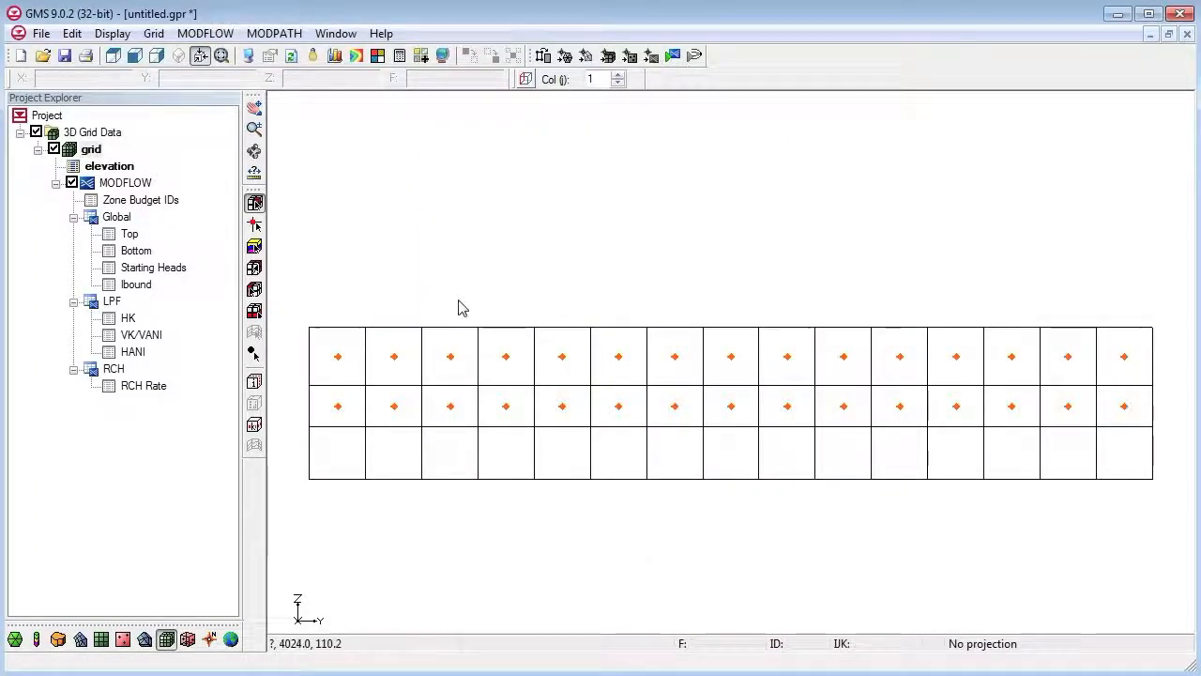
{"action": "left_click", "coordinate": [113, 57]}
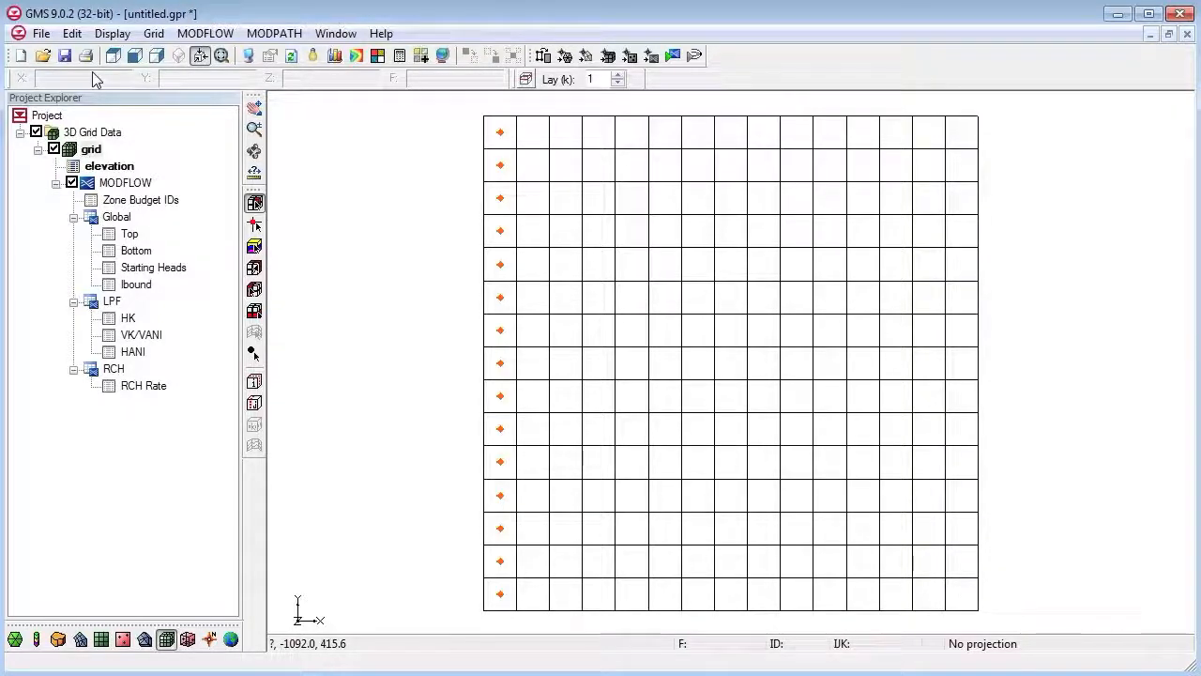
Assign a constant horizontal hydraulic conductivity of 15 m/d to layer 1 in the LPF package
{"action": "left_click", "coordinate": [203, 33]}
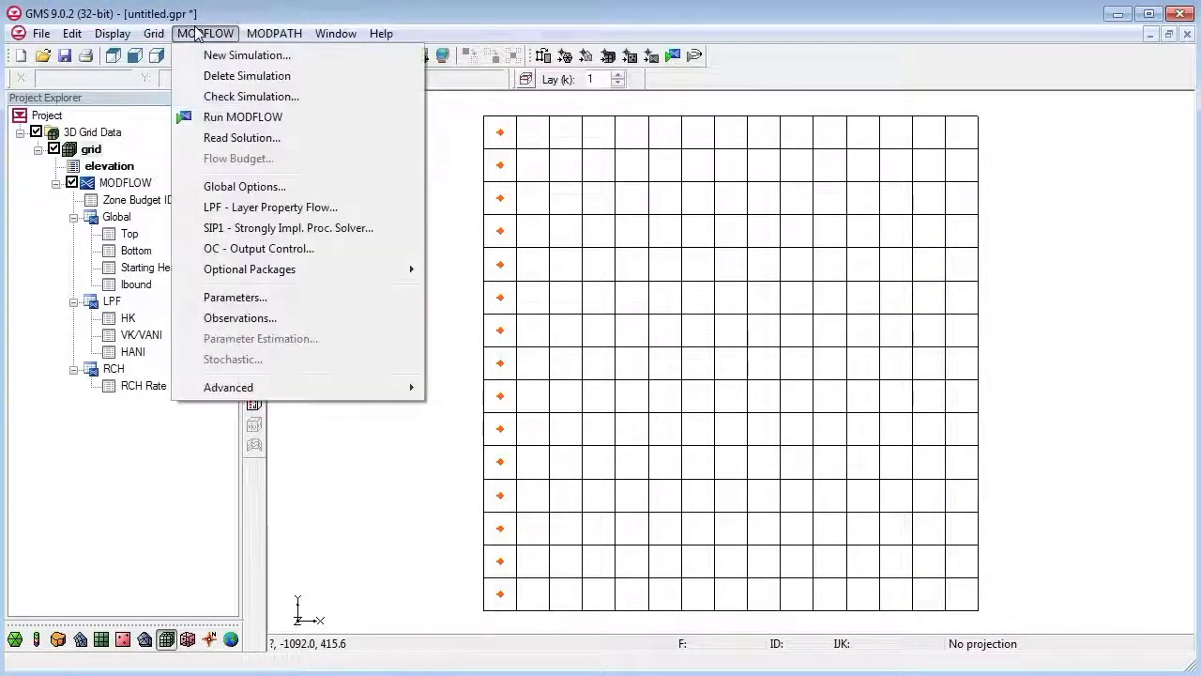
{"action": "left_click", "coordinate": [234, 207]}
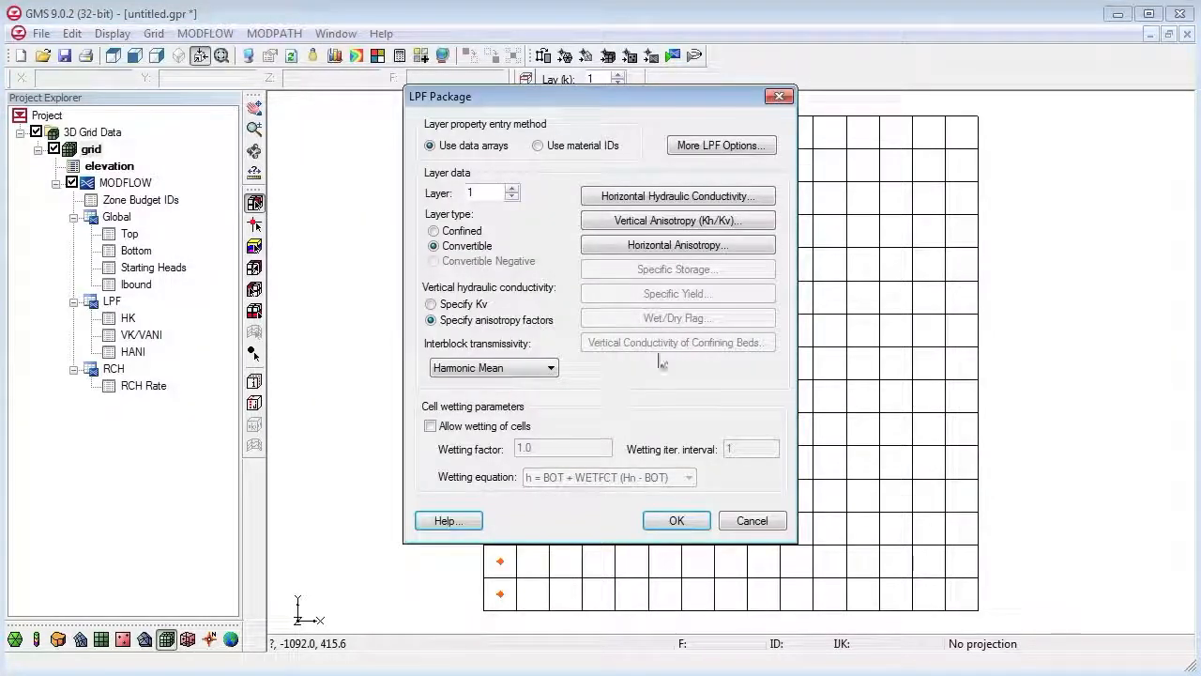
{"action": "left_click", "coordinate": [677, 196]}
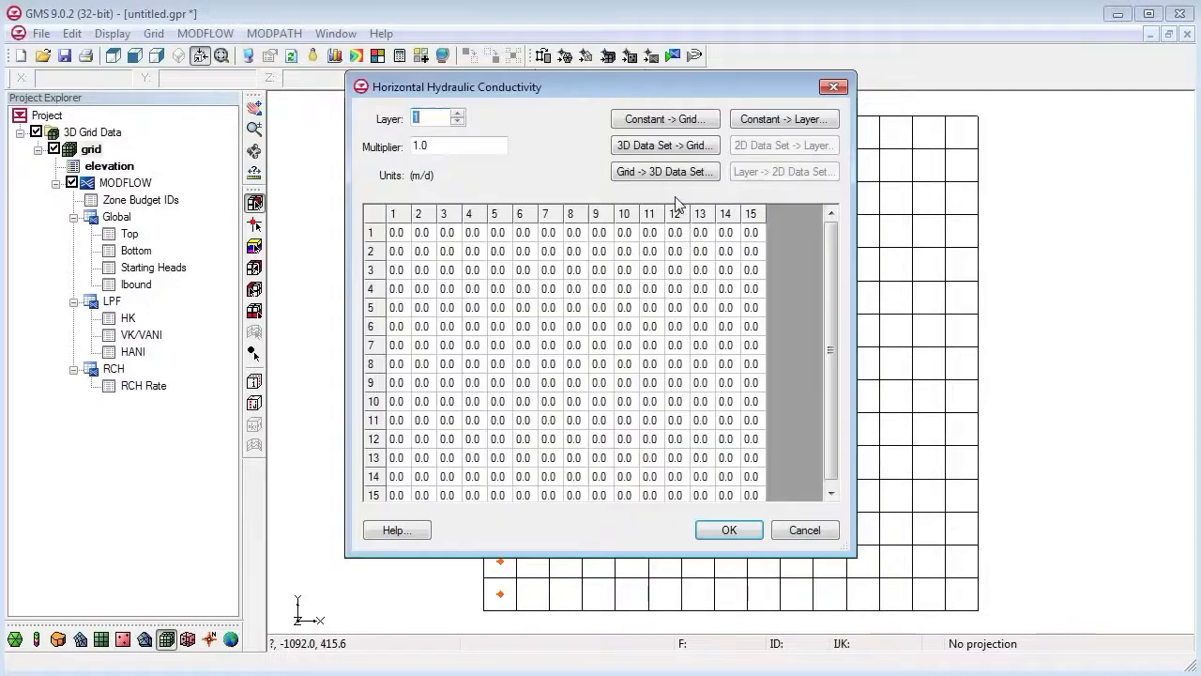
{"action": "left_click", "coordinate": [760, 120]}
{"action": "type", "text": "15"}
{"action": "key", "text": "Return"}
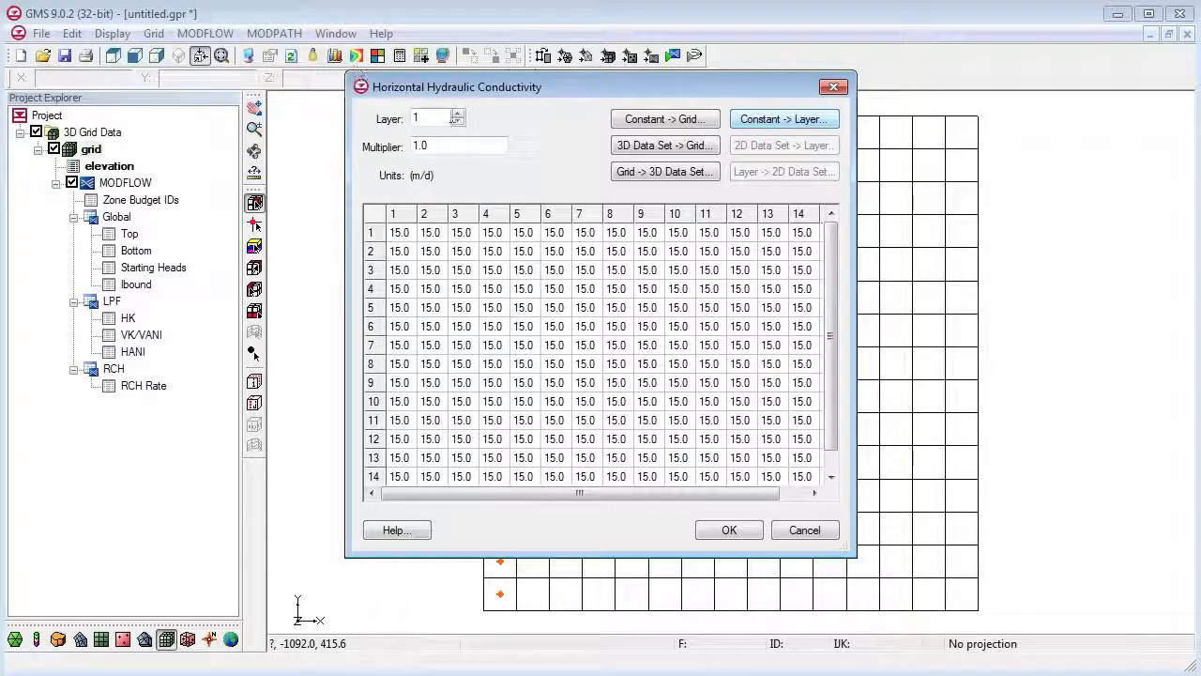
Assign constant horizontal hydraulic conductivities of 0.9 m/d to layer 2 and 2 m/d to layer 3, and accept the array
{"action": "left_click", "coordinate": [457, 114]}
{"action": "left_click", "coordinate": [789, 120]}
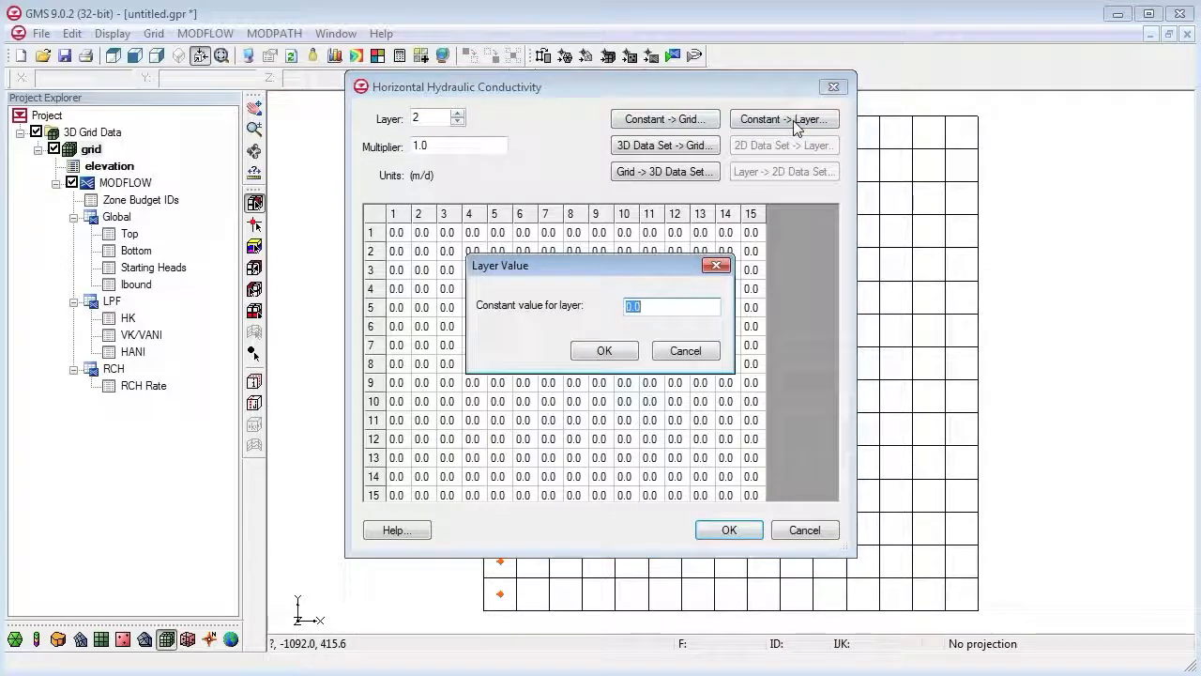
{"action": "type", "text": "0.9"}
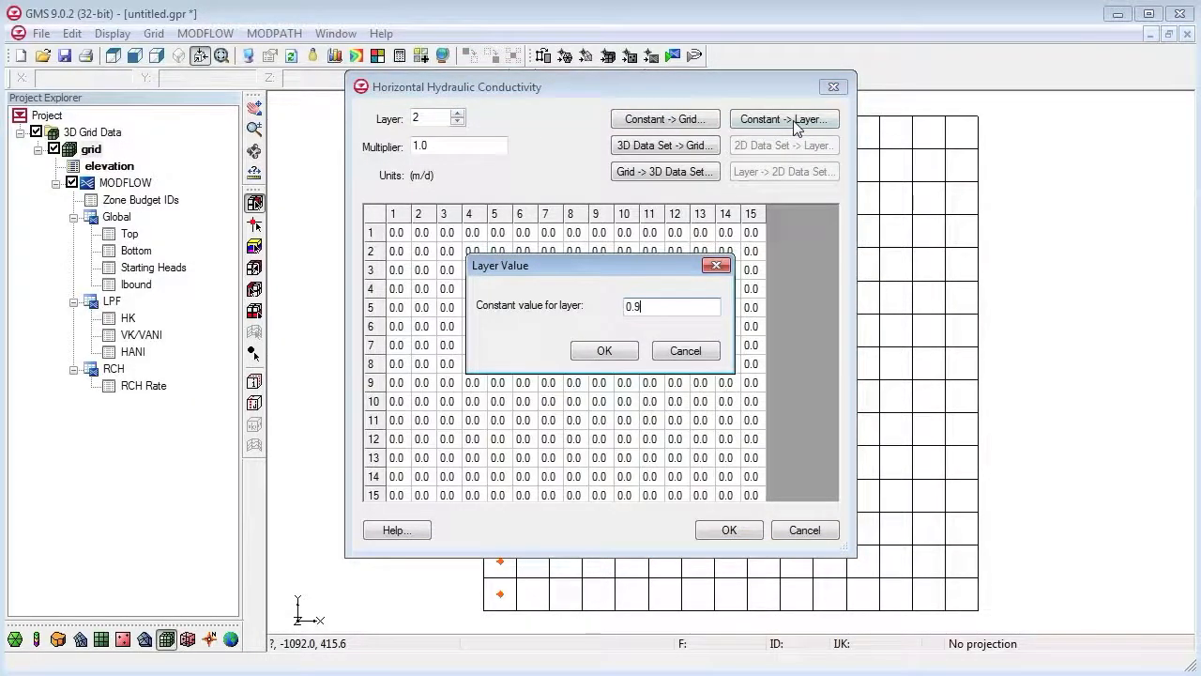
{"action": "key", "text": "Return"}
{"action": "left_click", "coordinate": [457, 114]}
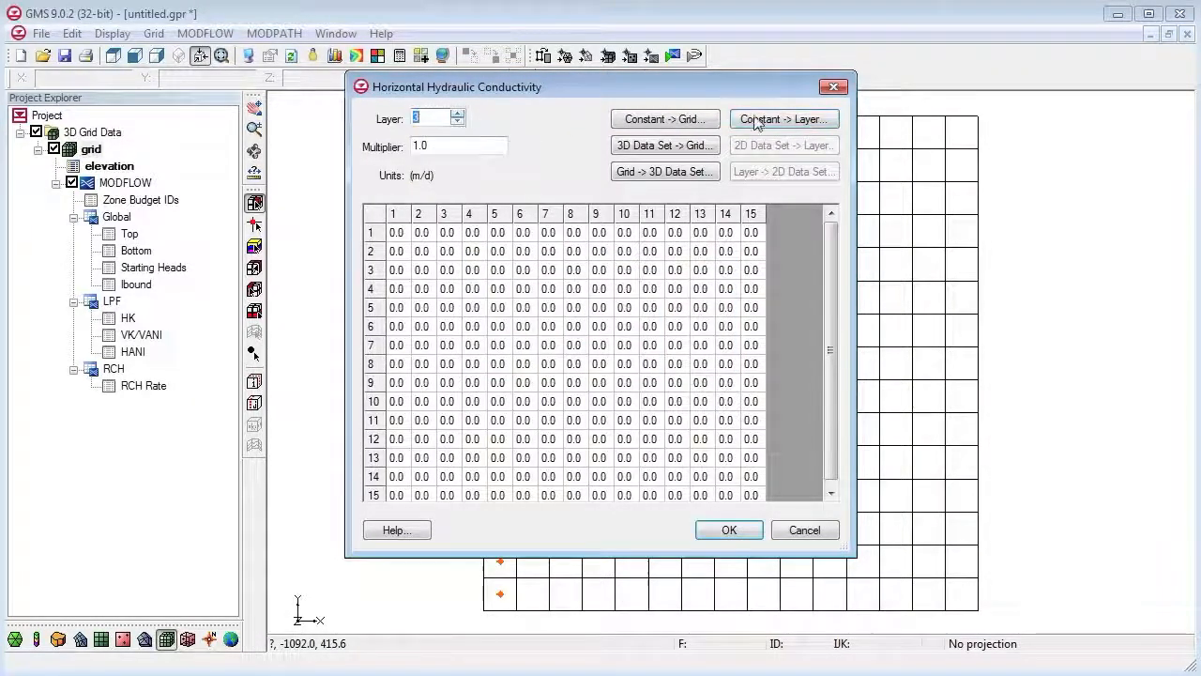
{"action": "left_click", "coordinate": [770, 120]}
{"action": "type", "text": "2"}
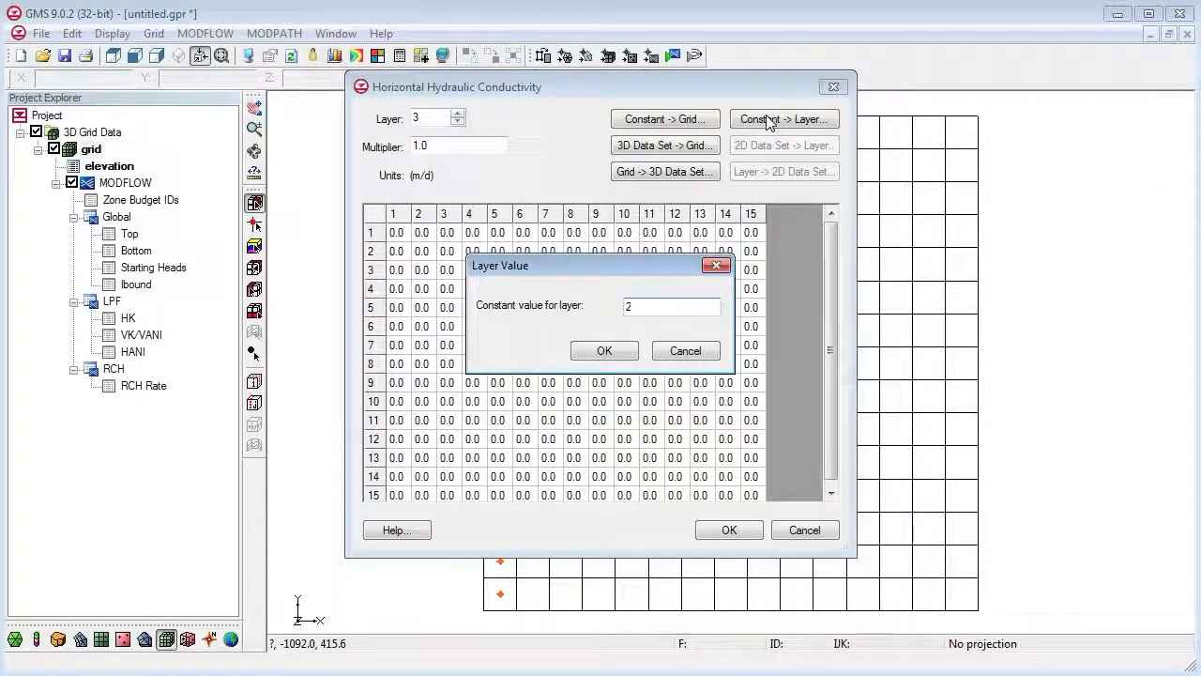
{"action": "left_click", "coordinate": [605, 351]}
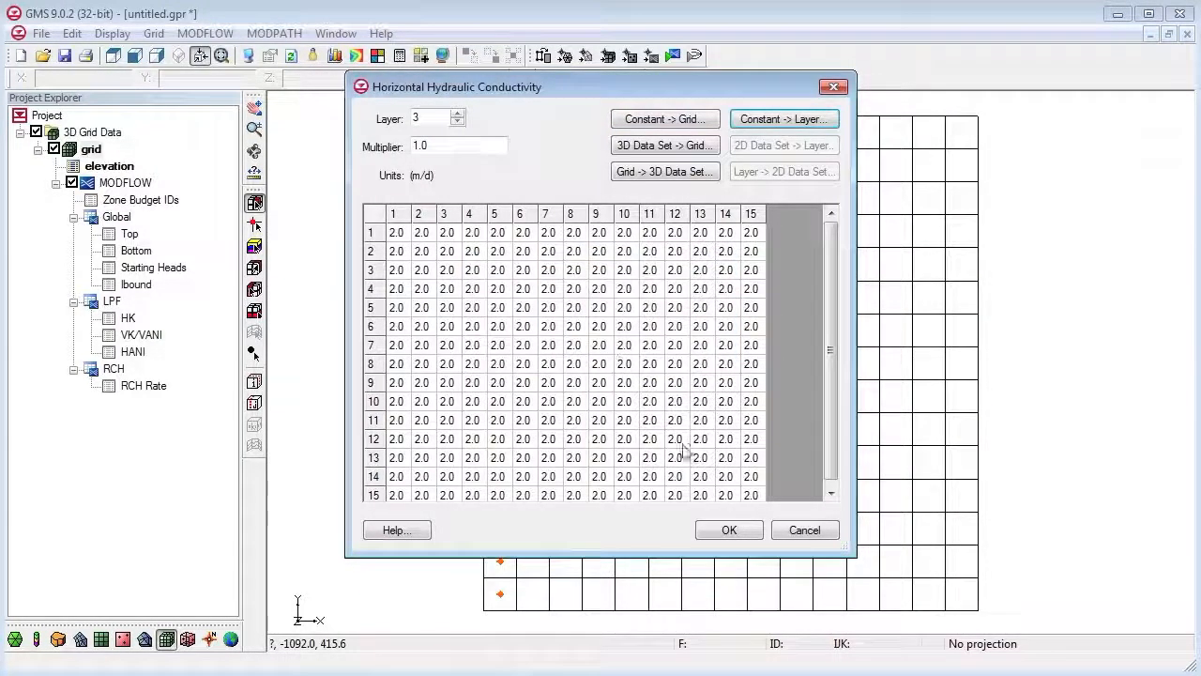
{"action": "left_click", "coordinate": [730, 530]}
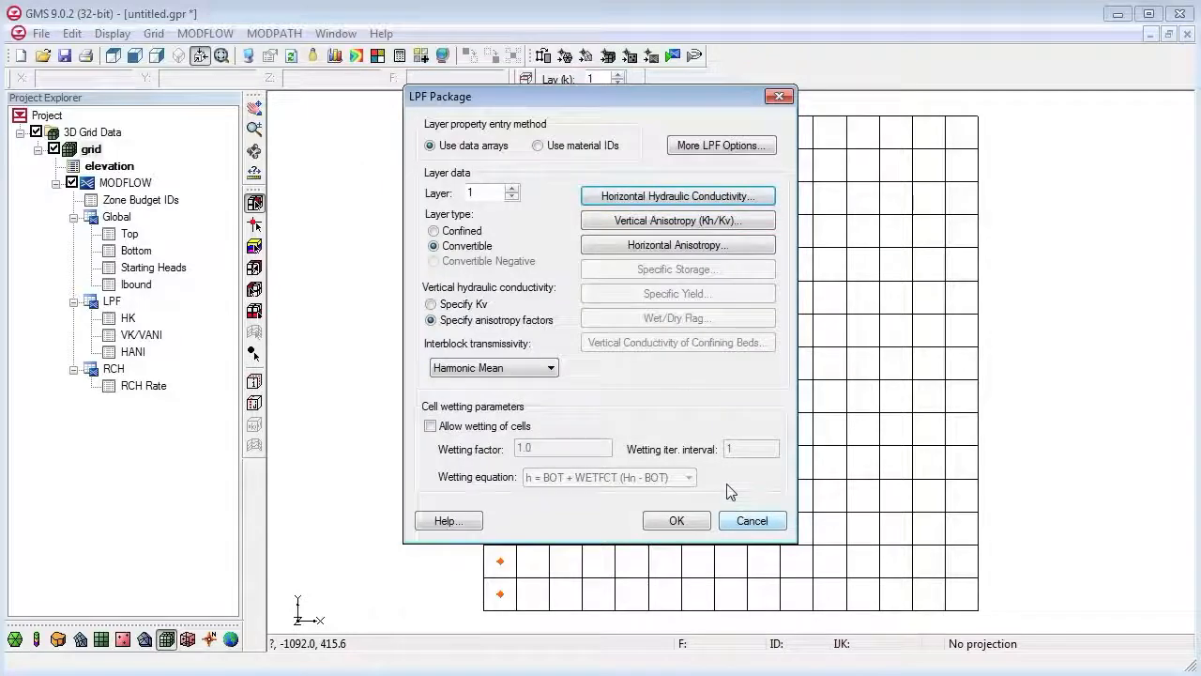
Assign a constant vertical anisotropy (Kh/Kv) of 10 to layer 1
{"action": "left_click", "coordinate": [683, 222]}
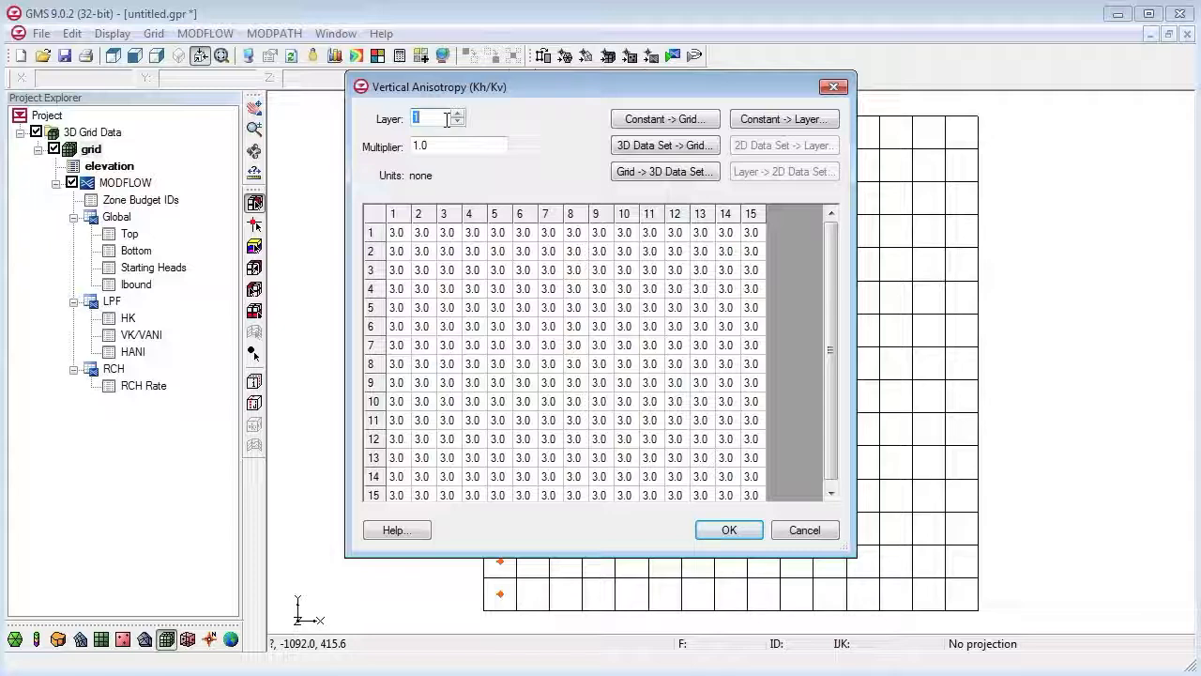
{"action": "left_click", "coordinate": [756, 120]}
{"action": "type", "text": "10"}
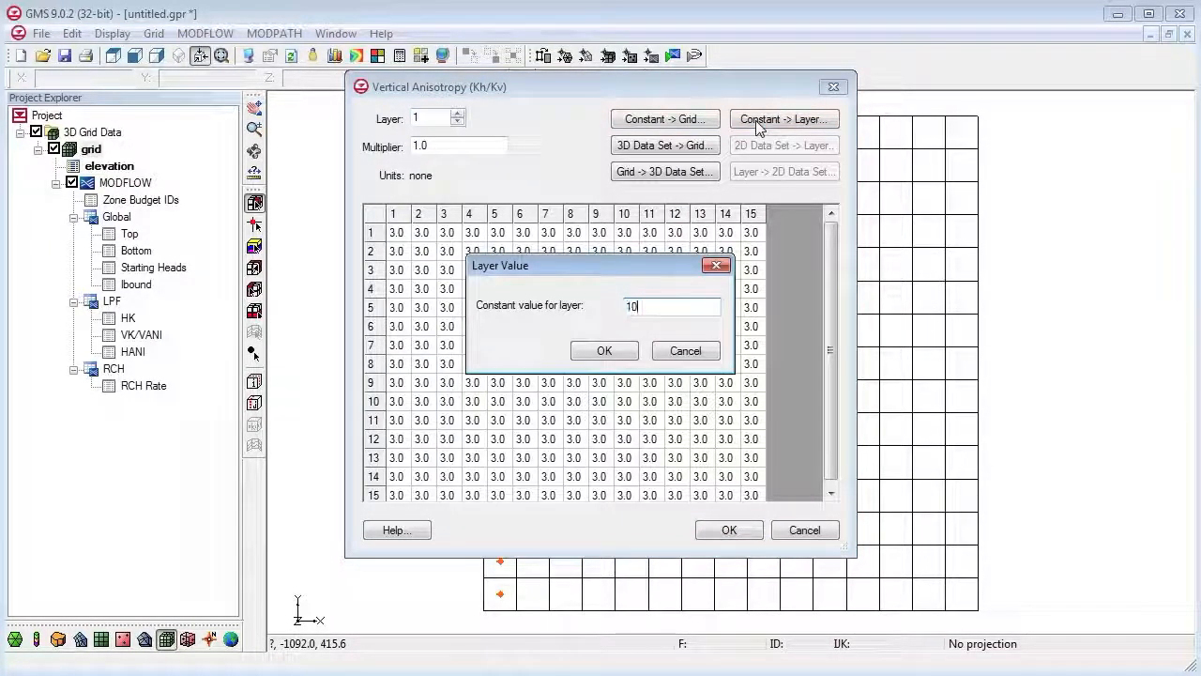
{"action": "key", "text": "Return"}
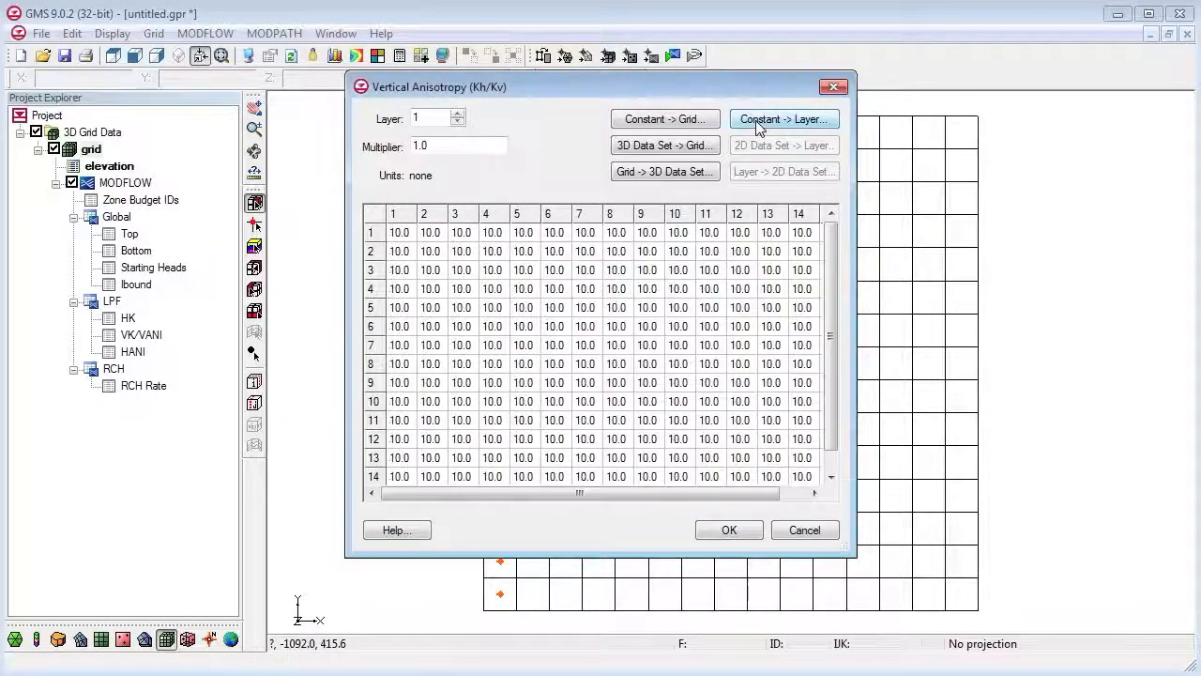
Assign a constant vertical anisotropy of 5 to layers 2 and 3, and accept the LPF package settings
{"action": "left_click", "coordinate": [458, 113]}
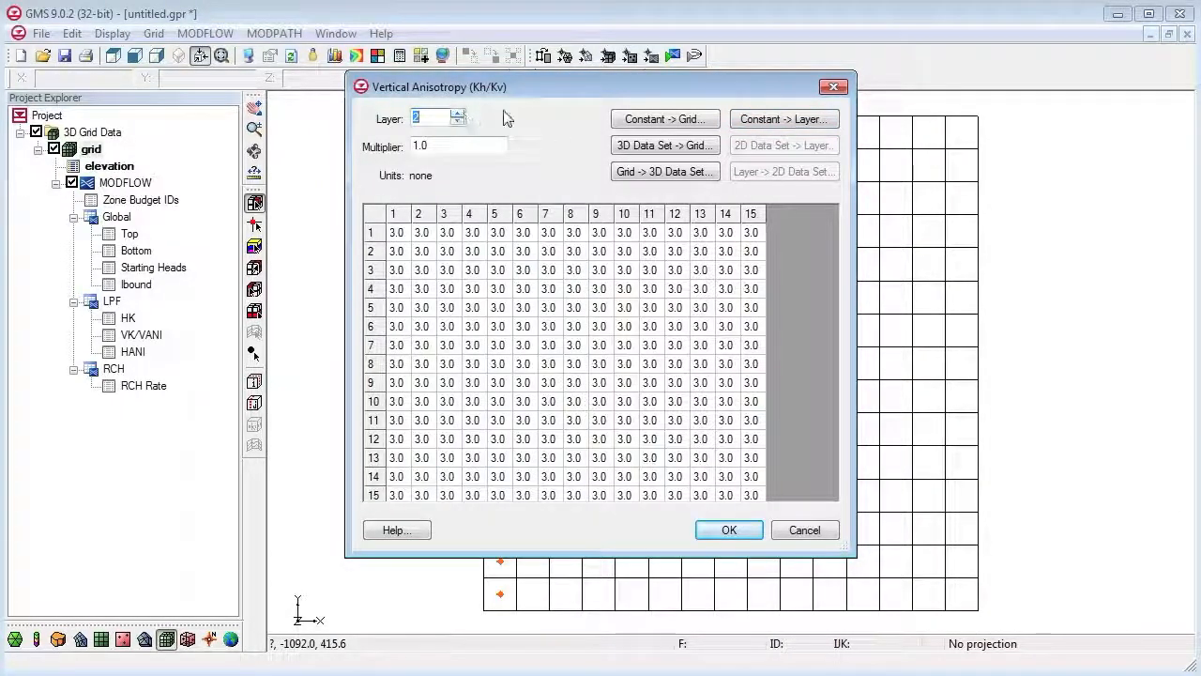
{"action": "left_click", "coordinate": [757, 120]}
{"action": "type", "text": "5"}
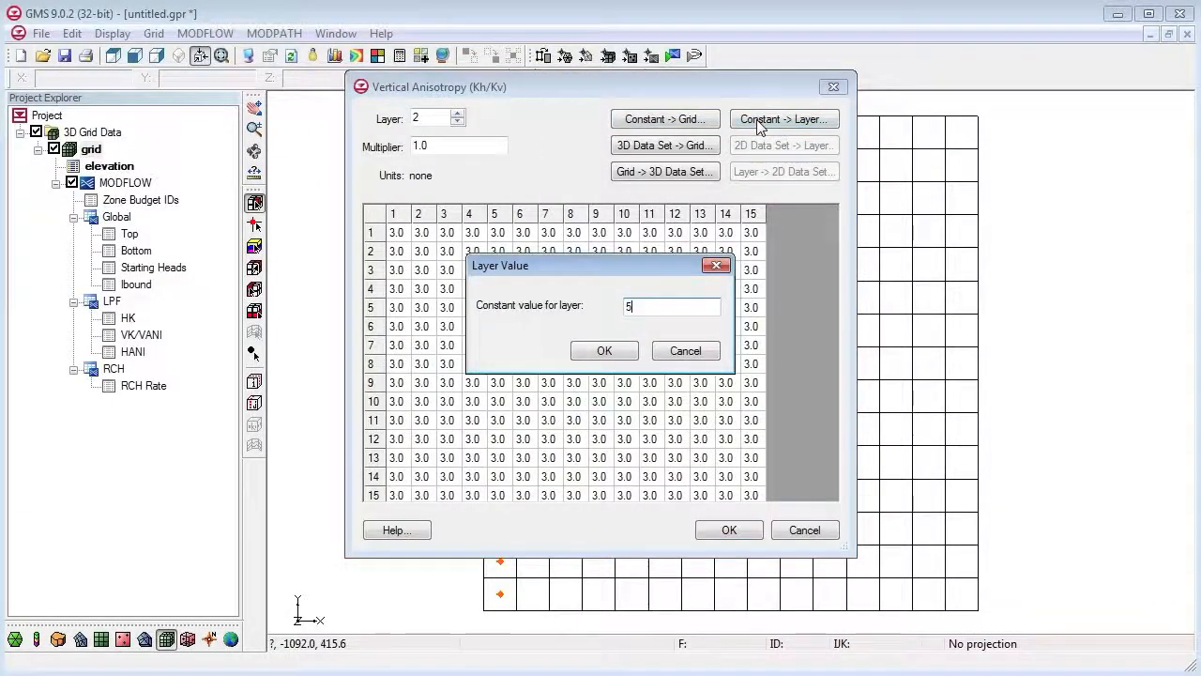
{"action": "key", "text": "Return"}
{"action": "left_click", "coordinate": [458, 114]}
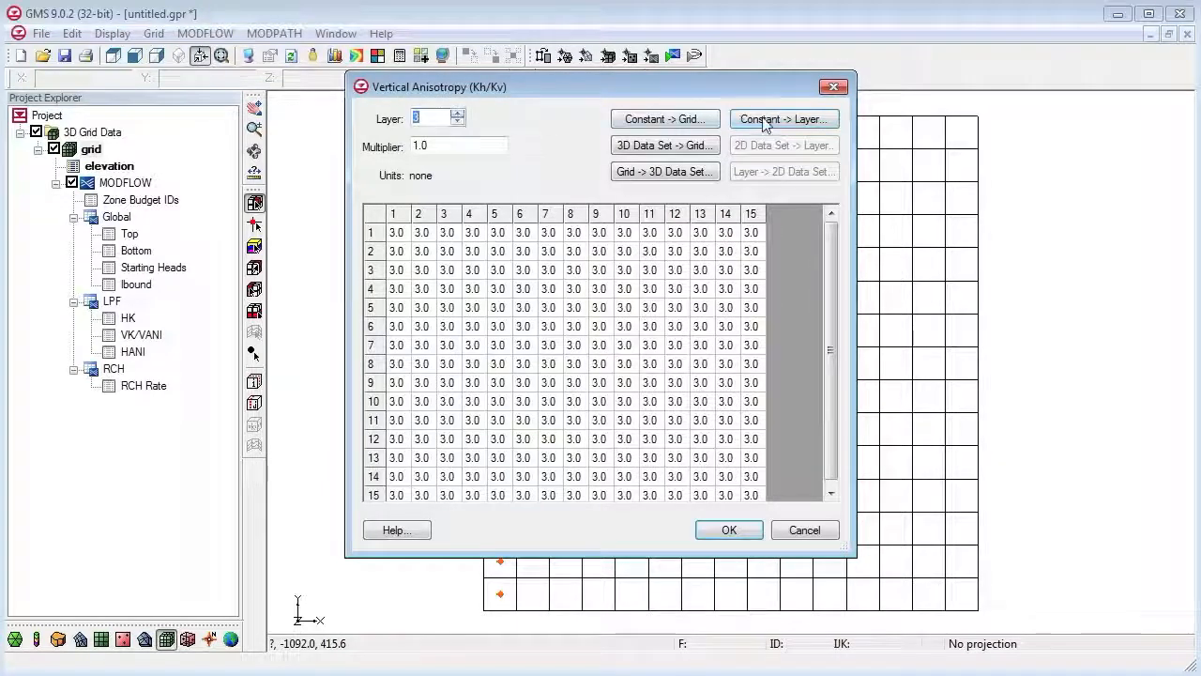
{"action": "left_click", "coordinate": [758, 120]}
{"action": "type", "text": "5"}
{"action": "key", "text": "Return"}
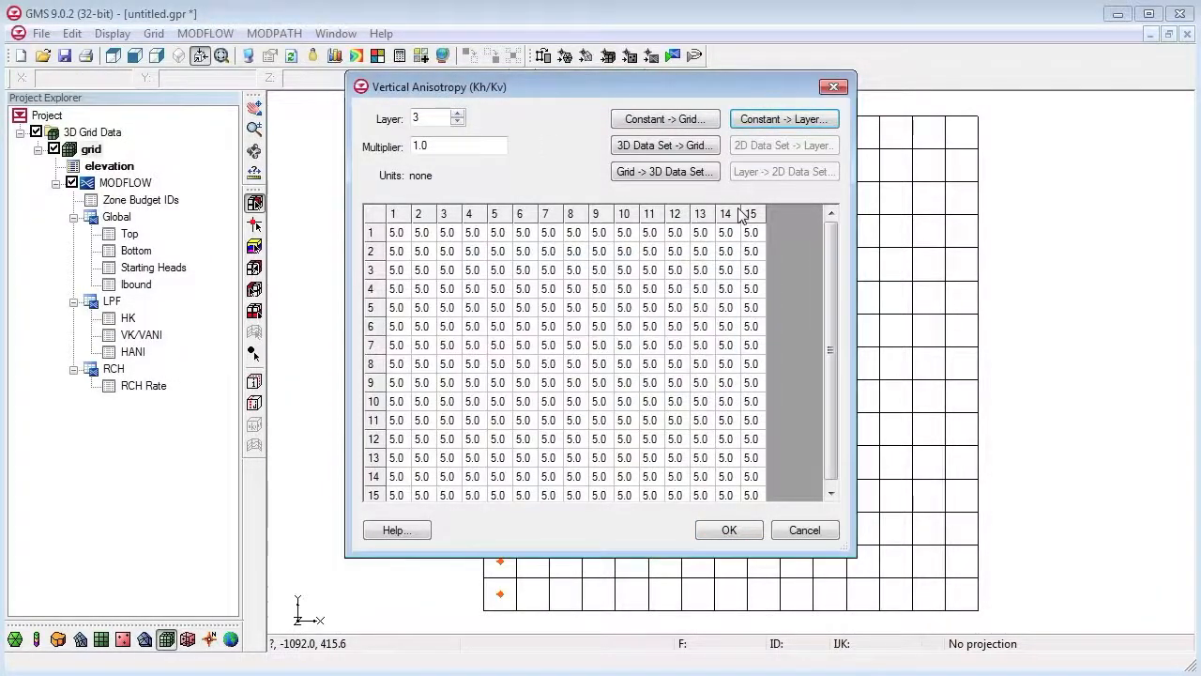
{"action": "left_click", "coordinate": [726, 533]}
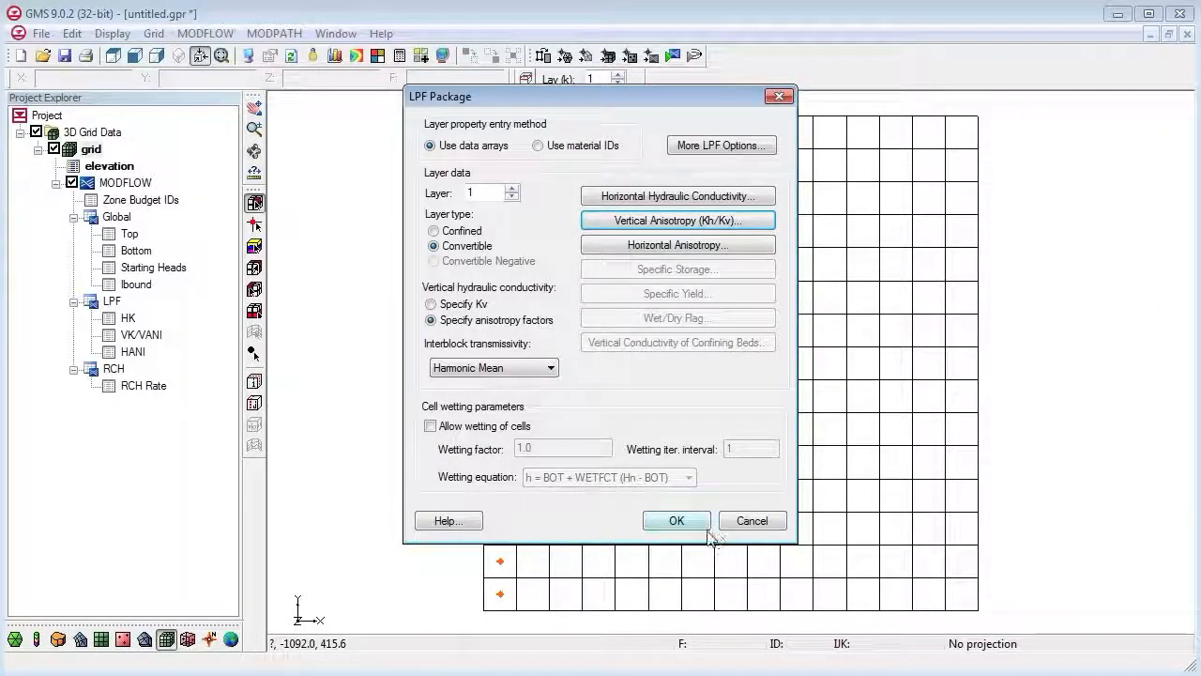
{"action": "left_click", "coordinate": [676, 521]}
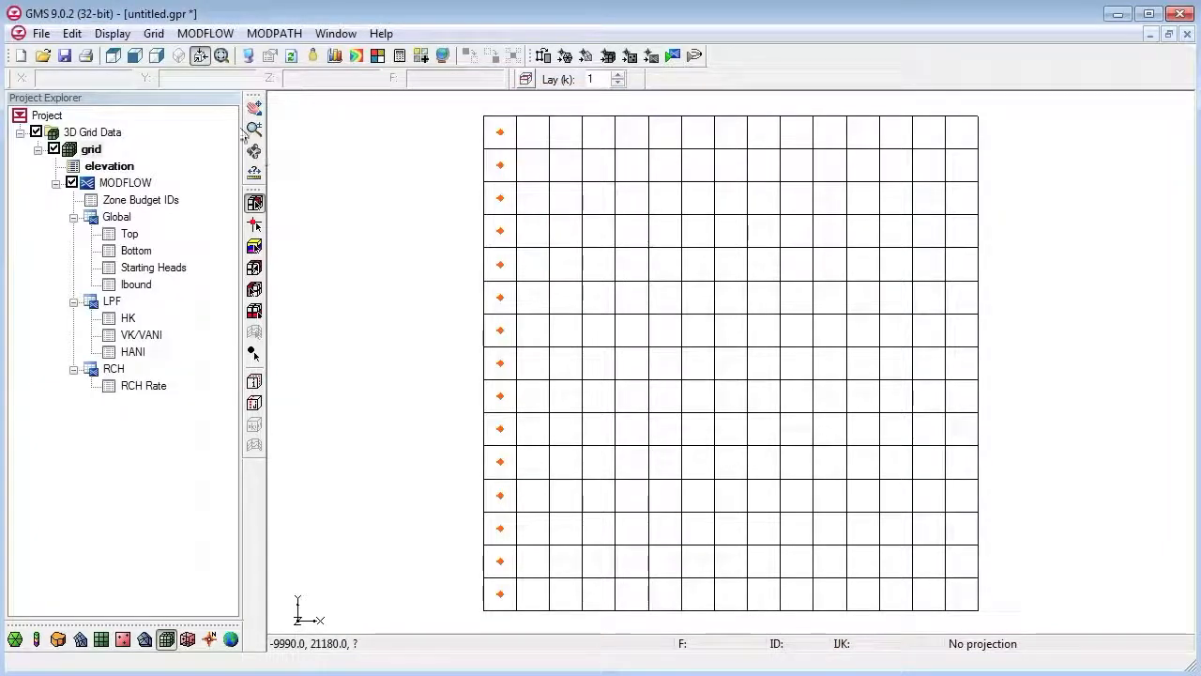
Assign a constant recharge flux of 0.0009 to the whole grid in the Recharge package
{"action": "left_click", "coordinate": [209, 33]}
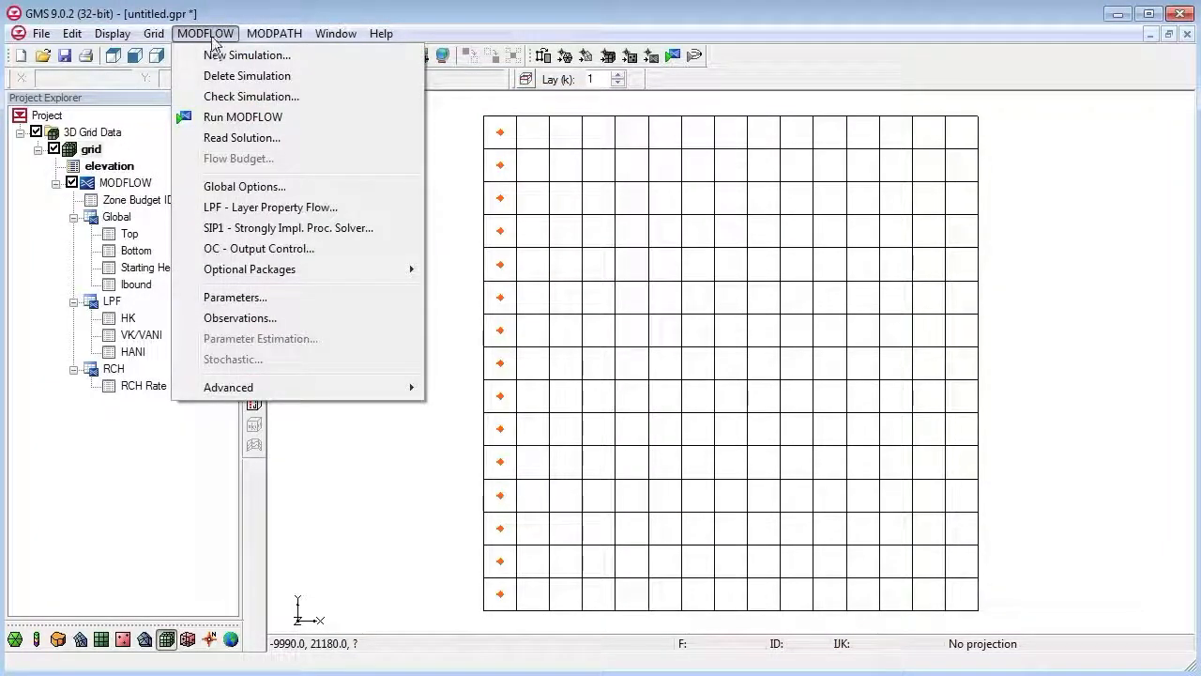
{"action": "mouse_move", "coordinate": [282, 272]}
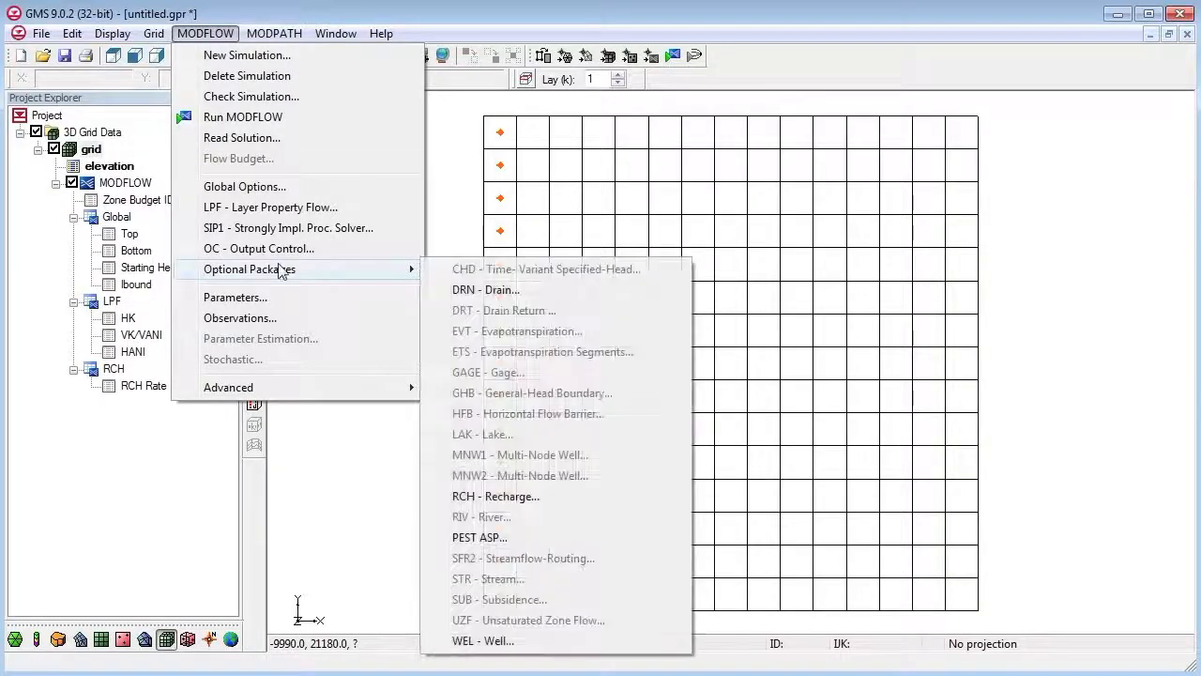
{"action": "left_click", "coordinate": [515, 498]}
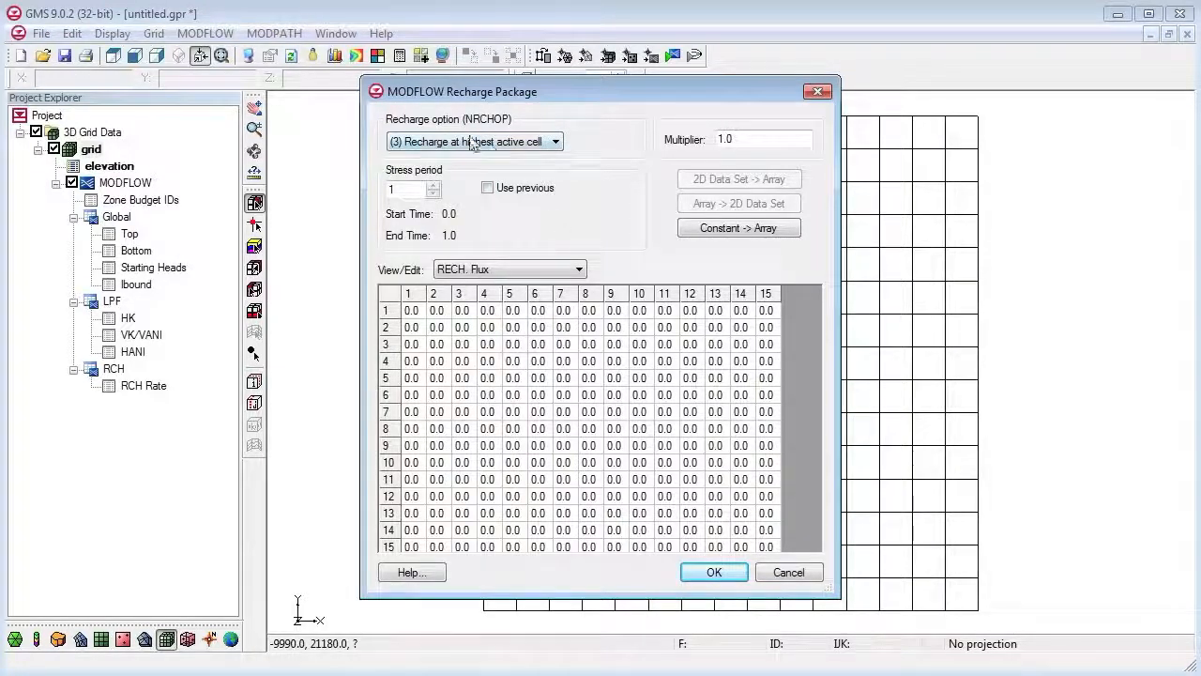
{"action": "left_click", "coordinate": [723, 229]}
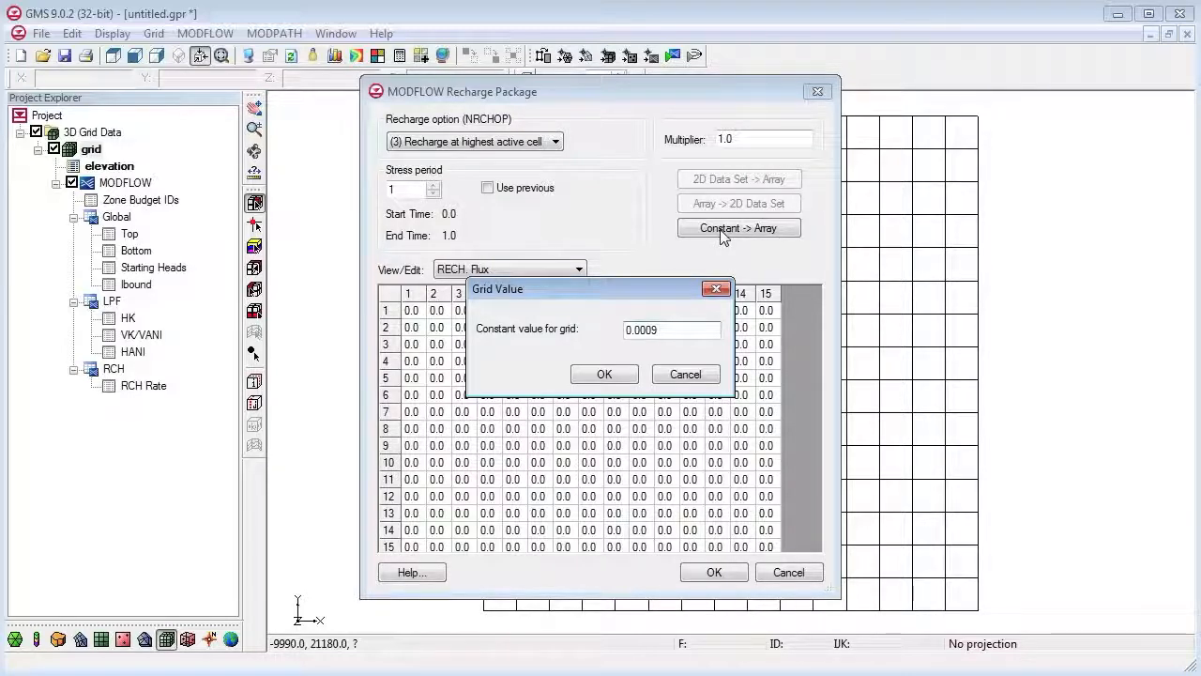
{"action": "key", "text": "Return"}
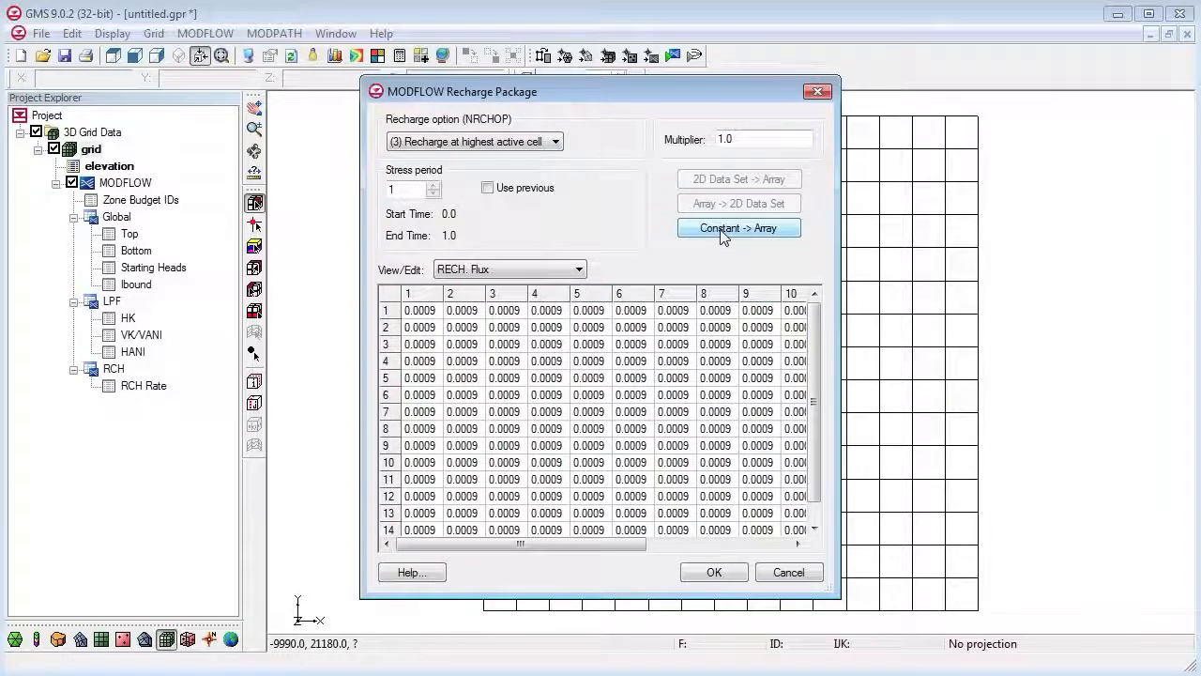
Accept the Recharge package settings and select the layer 1 cells in row 8, columns 2 through 10
{"action": "left_click", "coordinate": [697, 578]}
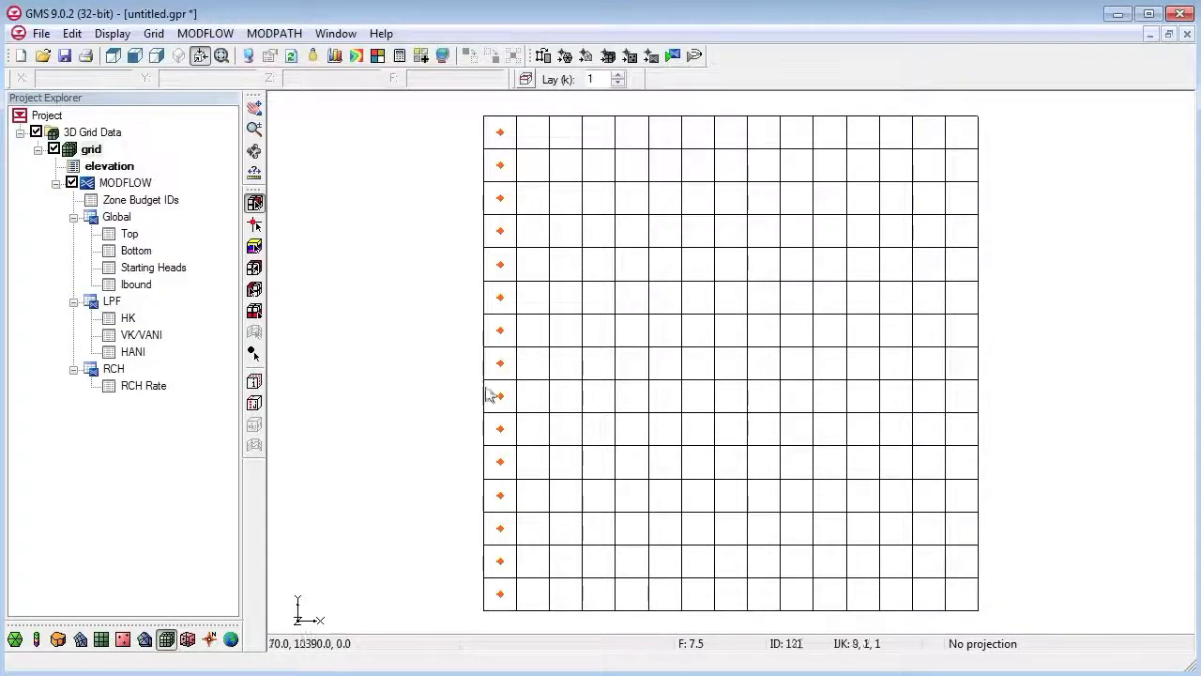
{"action": "left_click_drag", "start_coordinate": [519, 347], "coordinate": [778, 385]}
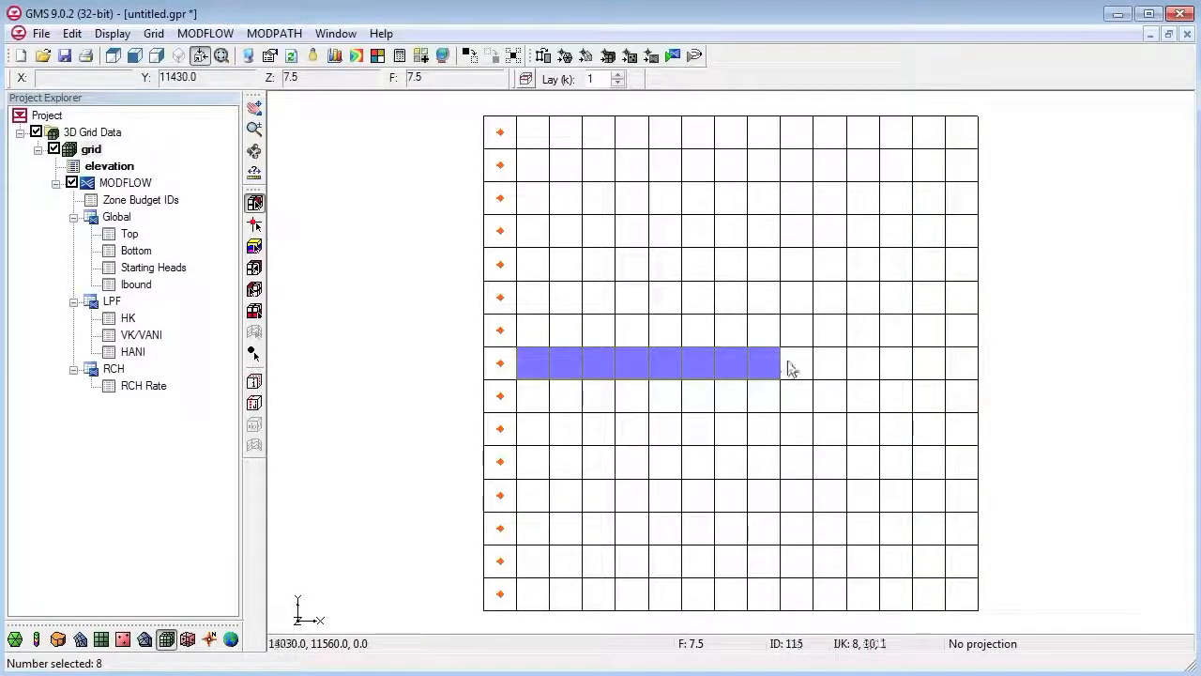
{"action": "left_click", "coordinate": [788, 361], "text": "shift"}
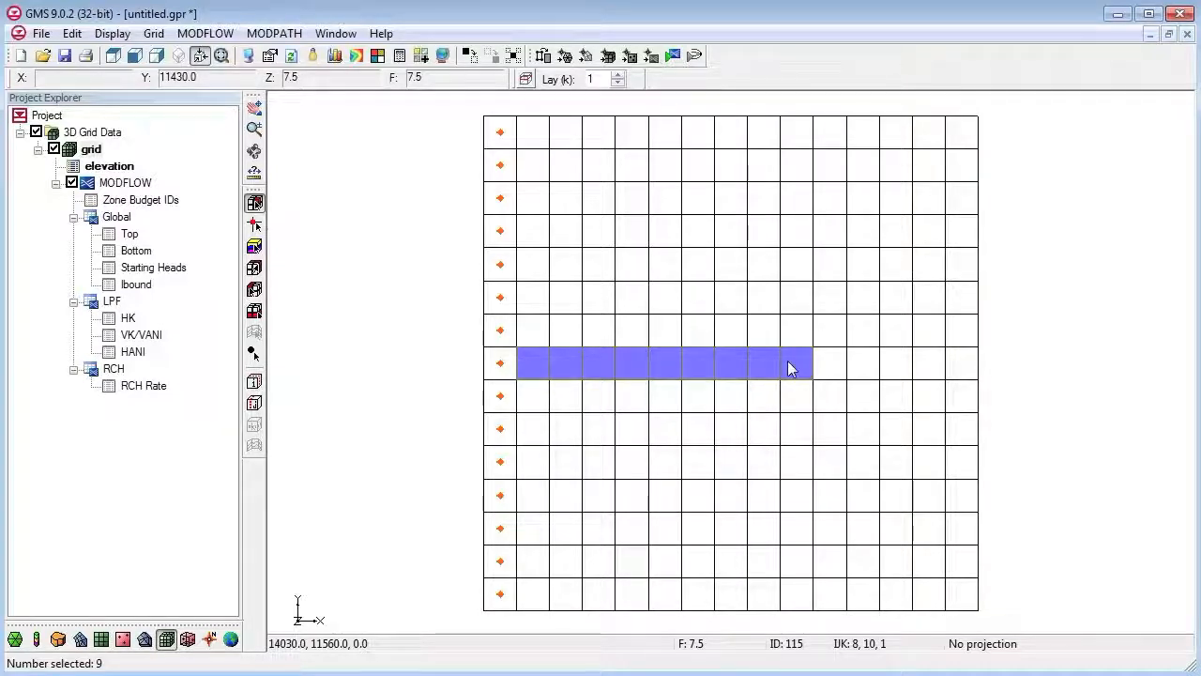
Add drain boundary conditions to the selected row 8 cells with a conductance of 7430 m^2/d for all of them
{"action": "right_click", "coordinate": [789, 364]}
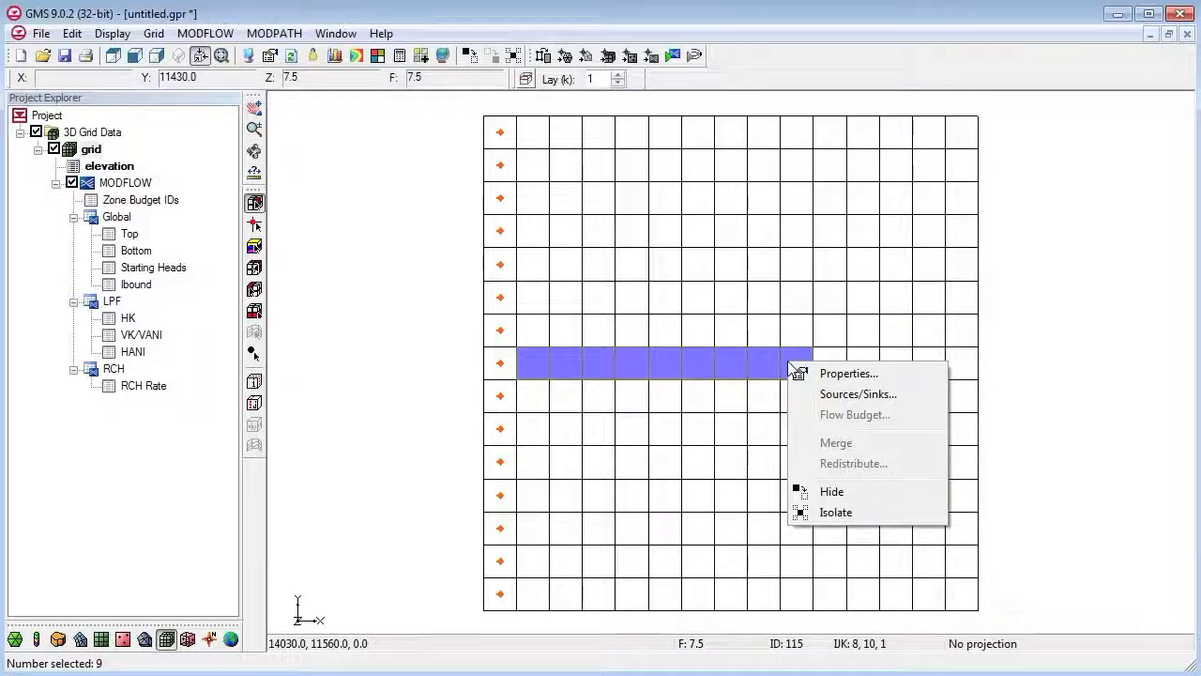
{"action": "left_click", "coordinate": [845, 396]}
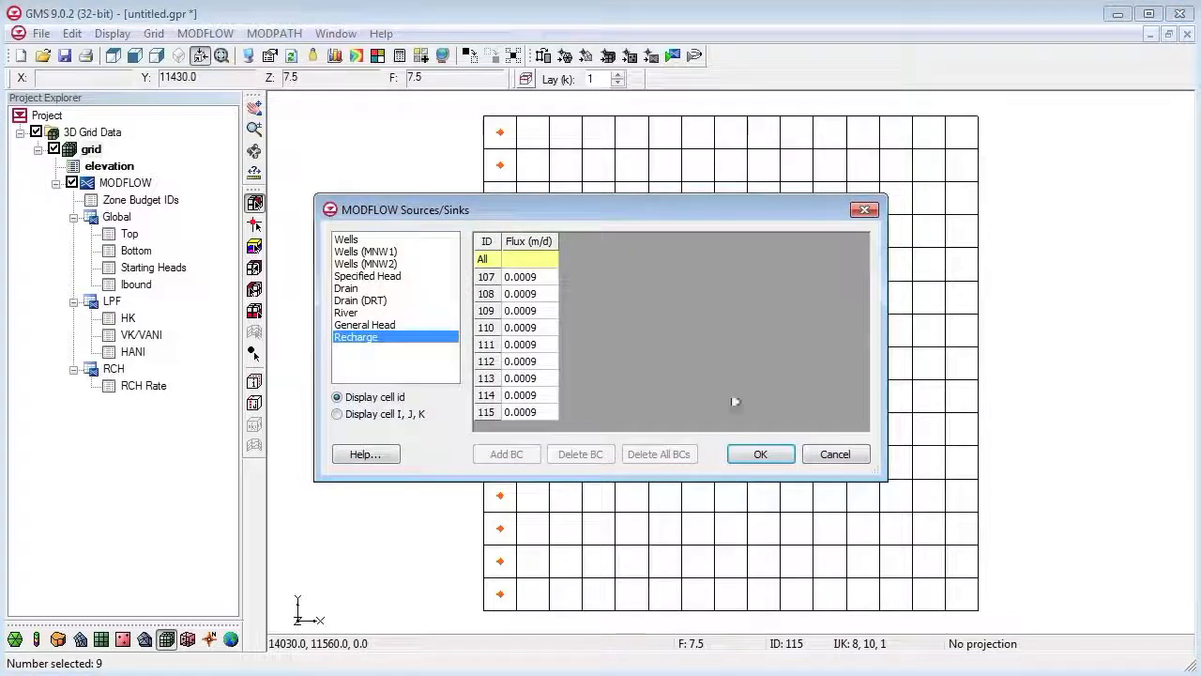
{"action": "left_click", "coordinate": [361, 289]}
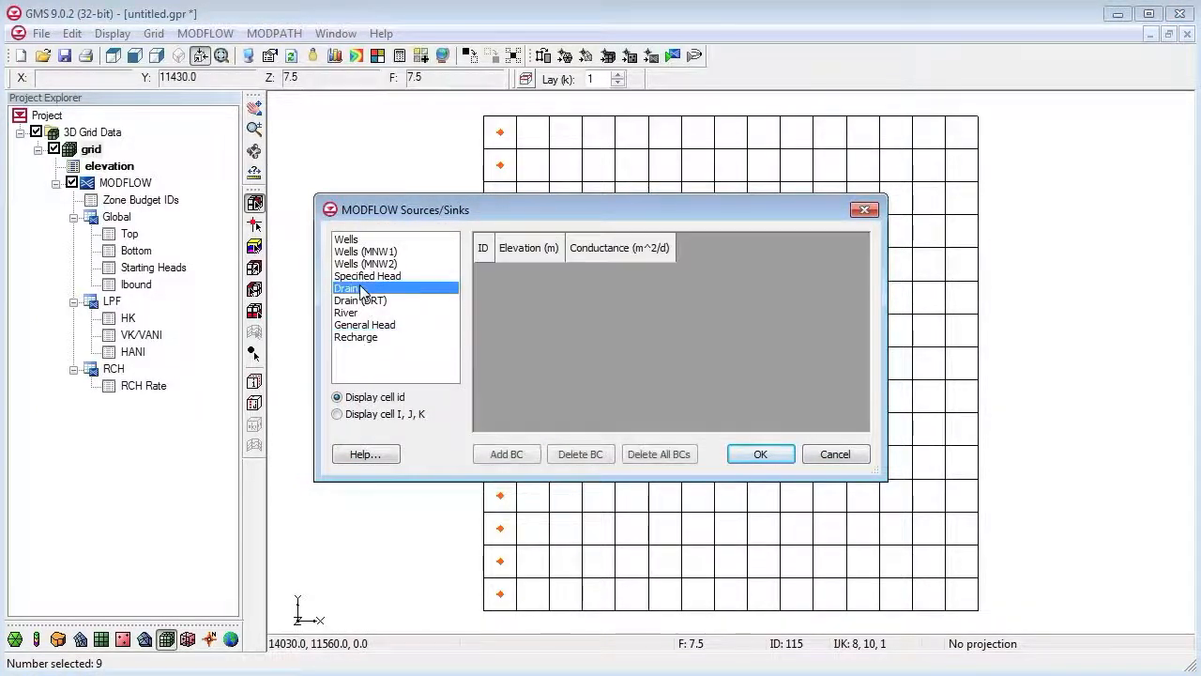
{"action": "left_click", "coordinate": [508, 457]}
{"action": "left_click", "coordinate": [624, 272]}
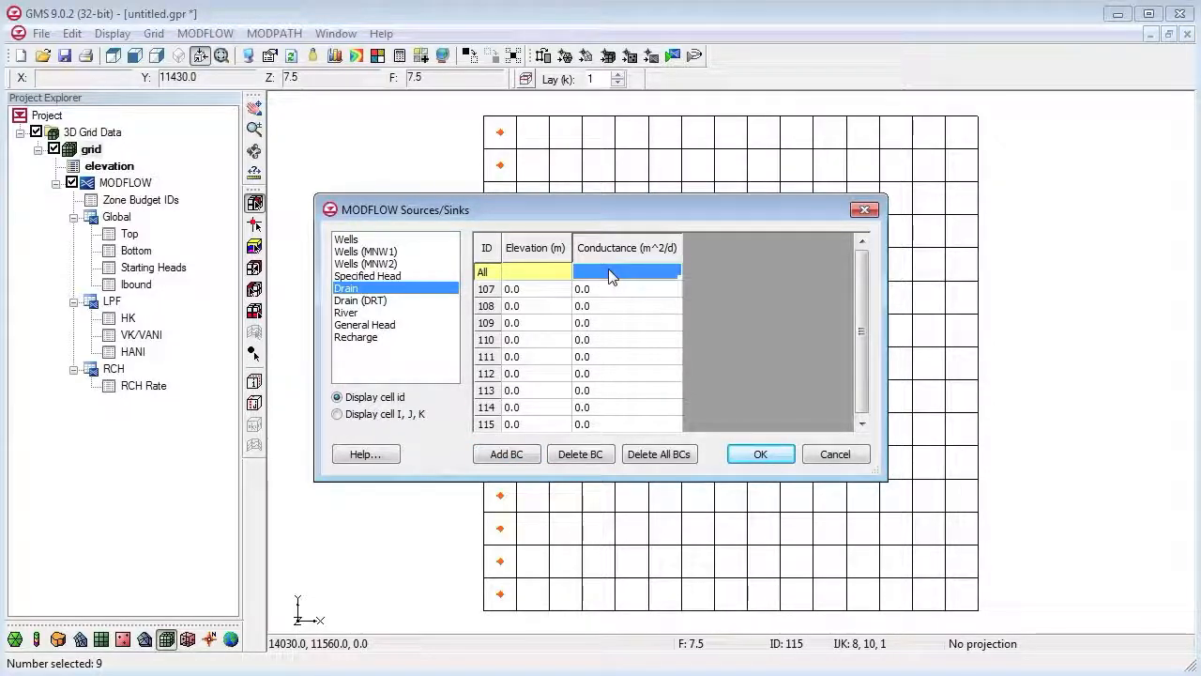
{"action": "type", "text": "7430"}
{"action": "key", "text": "Return"}
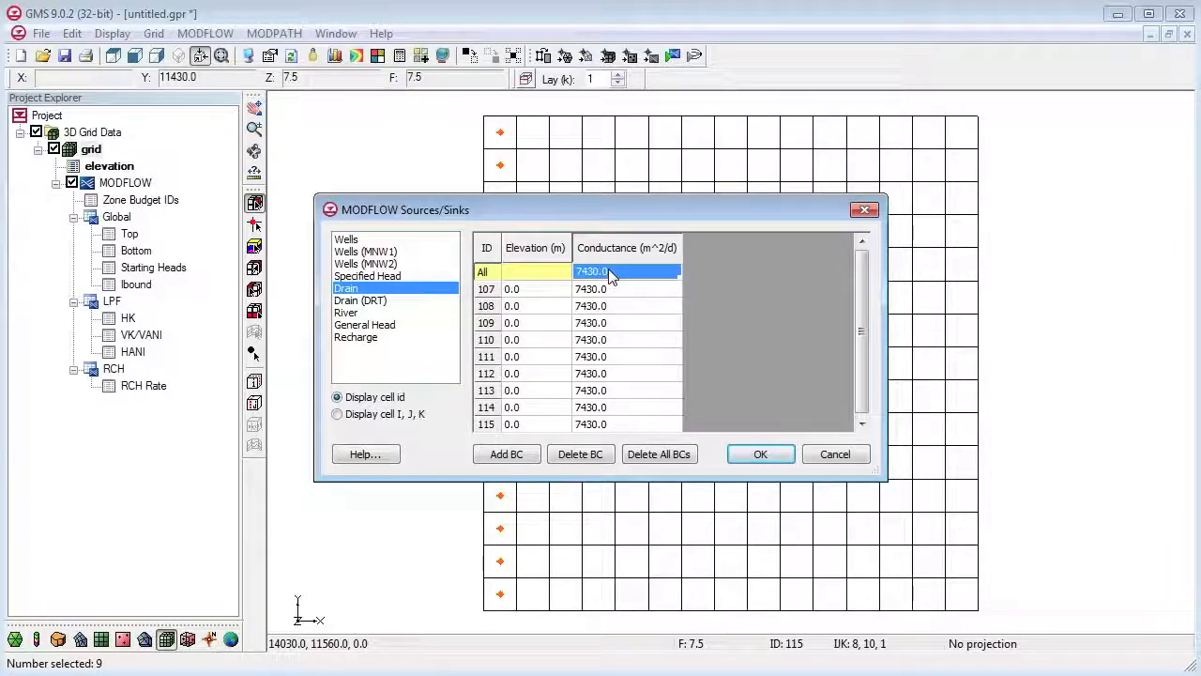
Set the drain elevations of cells 109 through 115 to 3, 6, 9, 15, 20, 27 and 30 m, and accept the drains
{"action": "left_click", "coordinate": [530, 291]}
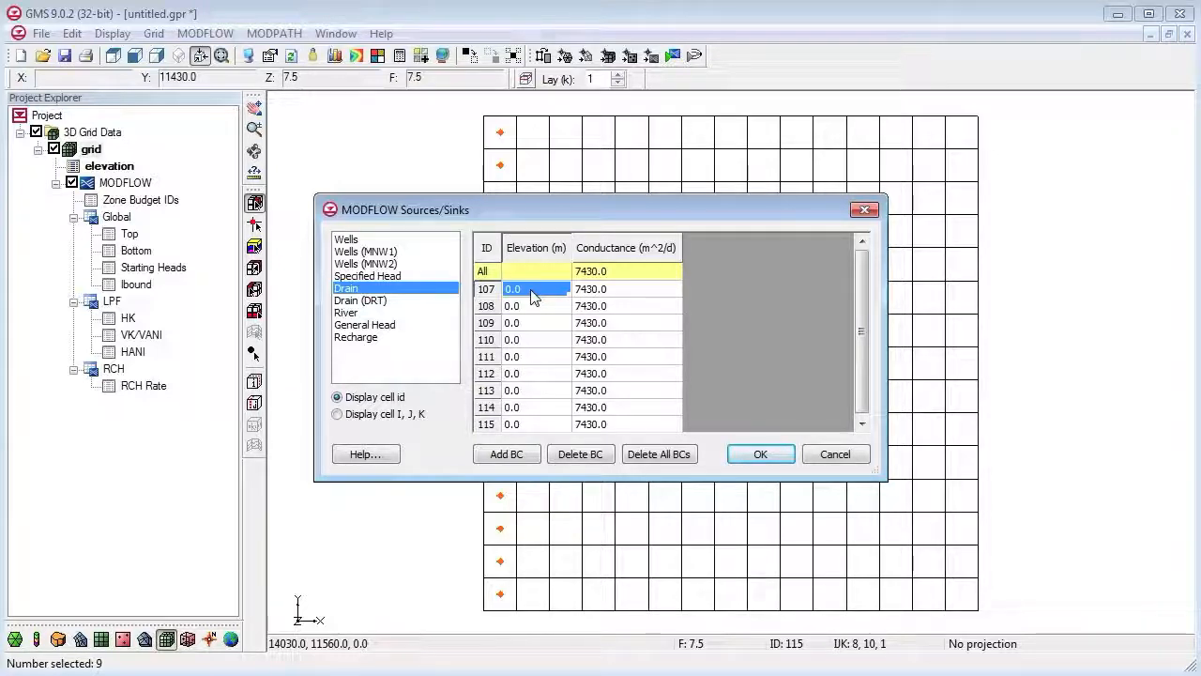
{"action": "key", "text": "Down"}
{"action": "key", "text": "Down"}
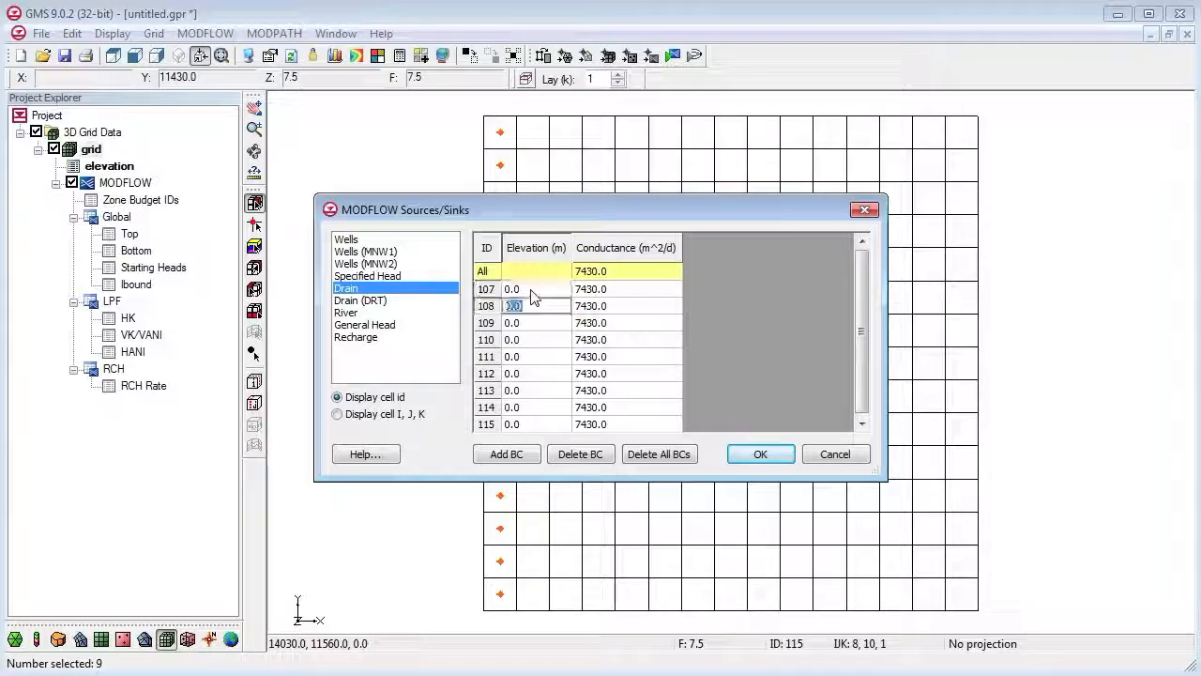
{"action": "type", "text": "3"}
{"action": "key", "text": "Down"}
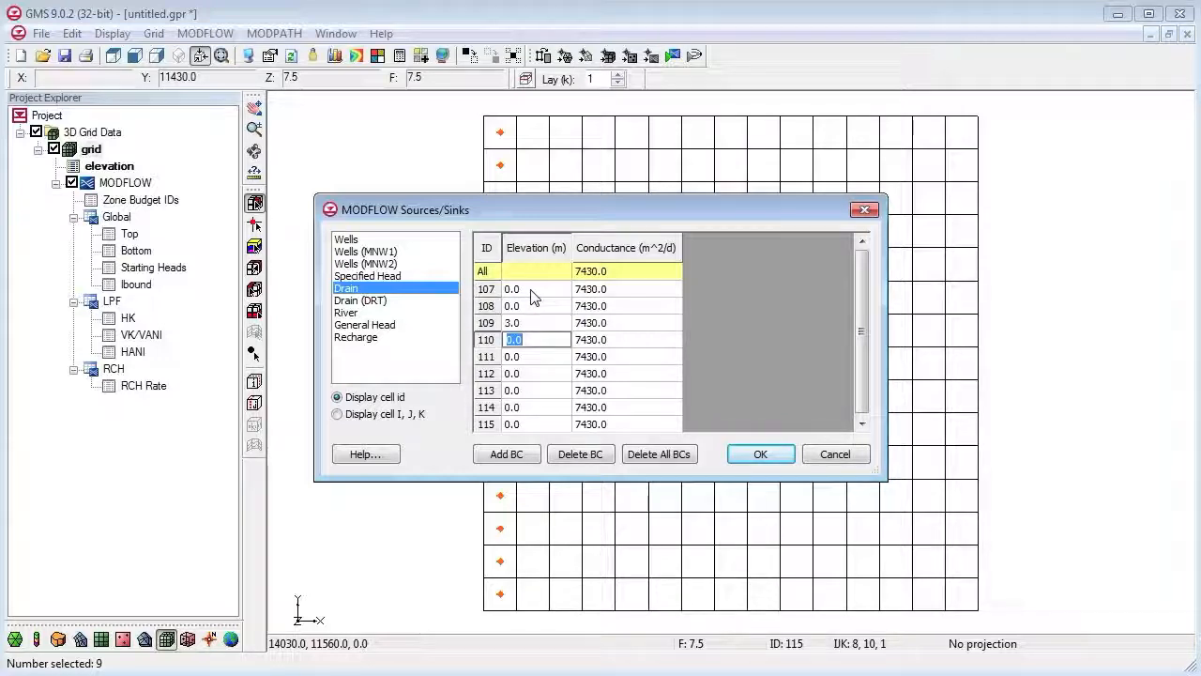
{"action": "type", "text": "6"}
{"action": "key", "text": "Down"}
{"action": "type", "text": "9"}
{"action": "key", "text": "Down"}
{"action": "type", "text": "15"}
{"action": "key", "text": "Down"}
{"action": "type", "text": "20"}
{"action": "key", "text": "Down"}
{"action": "type", "text": "27"}
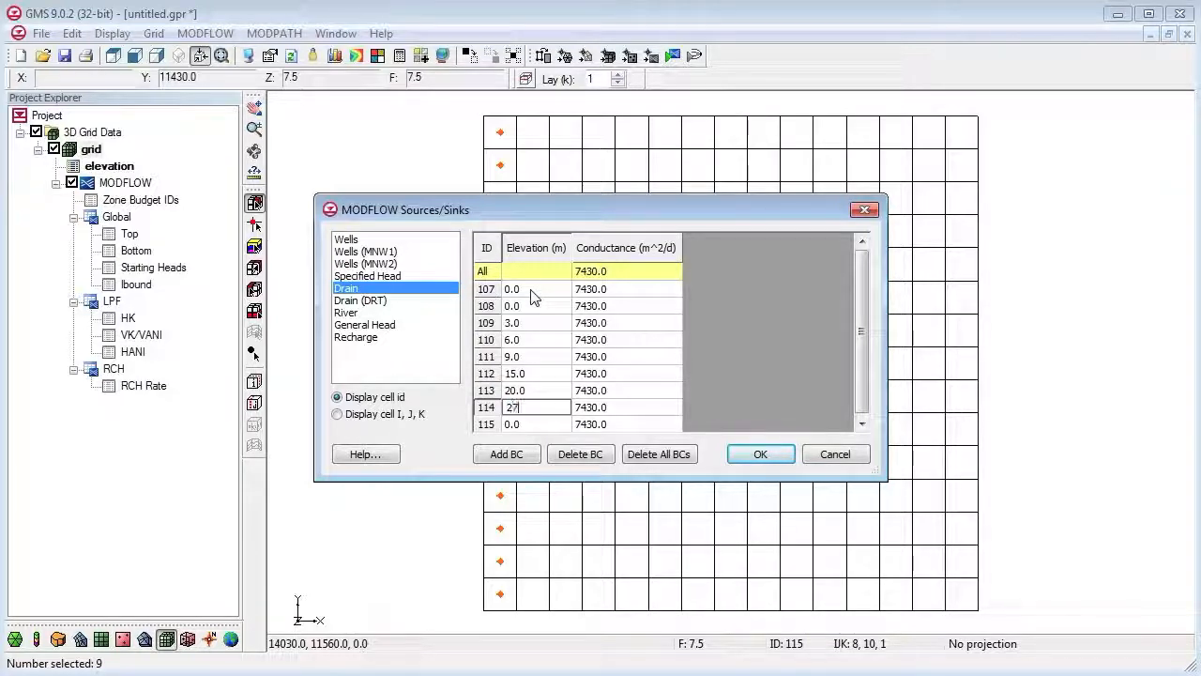
{"action": "key", "text": "Down"}
{"action": "type", "text": "30"}
{"action": "key", "text": "Tab"}
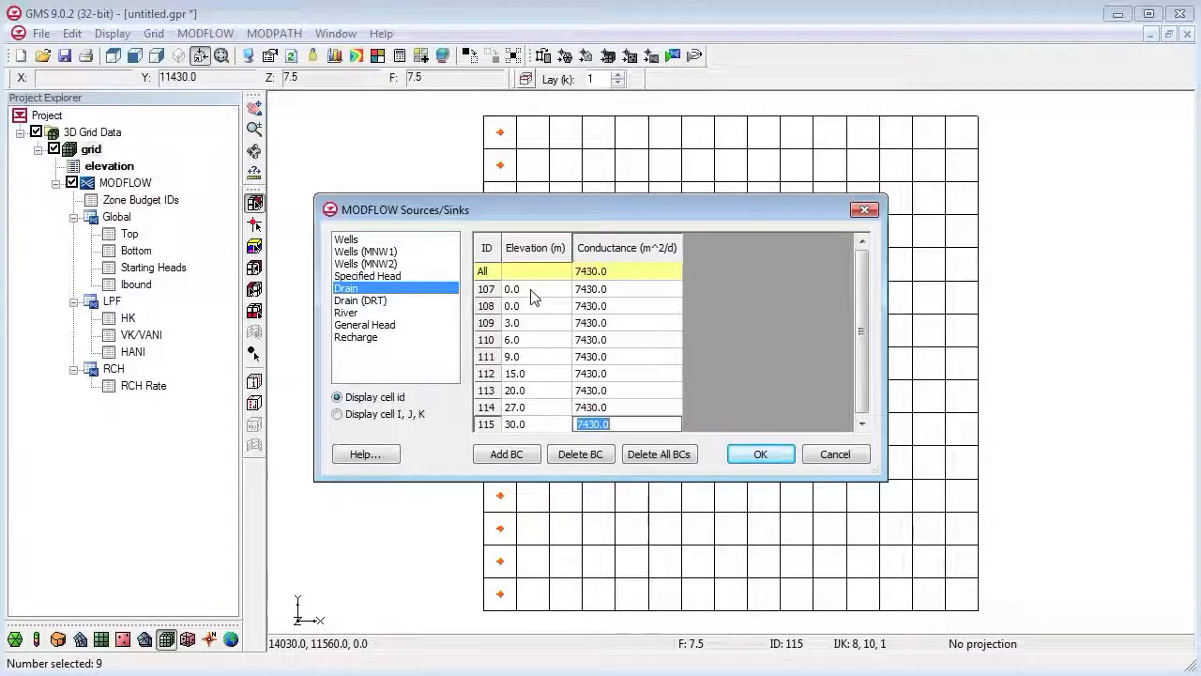
{"action": "left_click", "coordinate": [763, 455]}
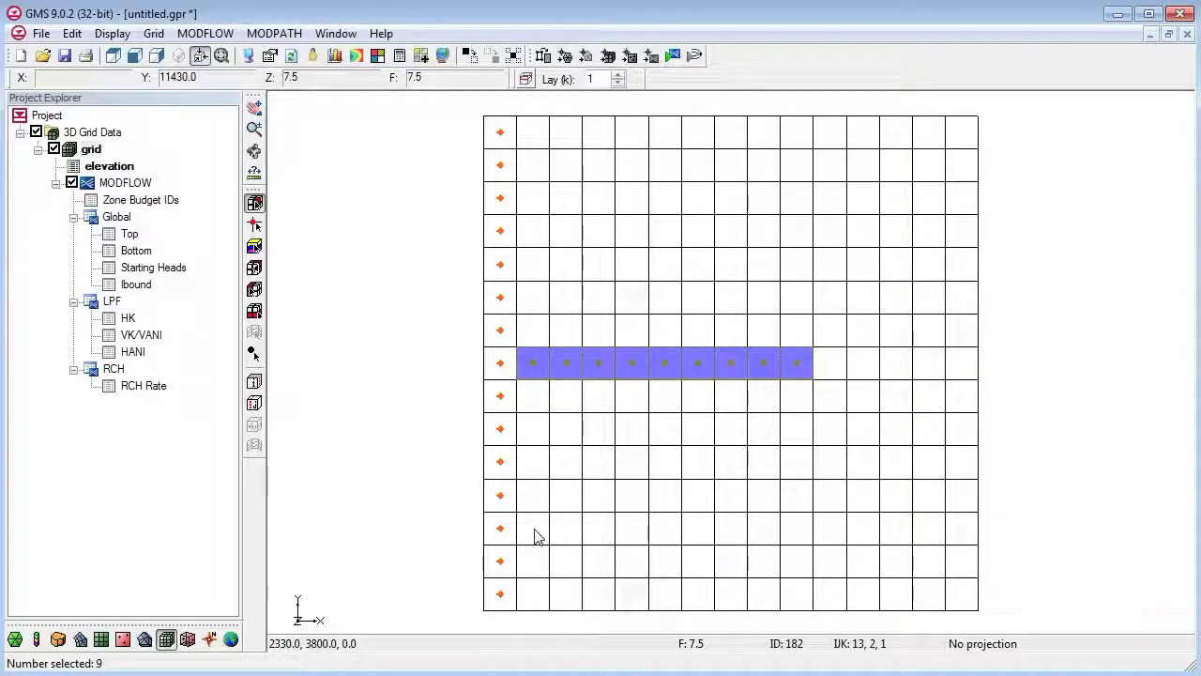
Select the twelve layer 1 cells where rows 9, 11 and 13 cross columns 8, 10, 12 and 14
{"action": "left_click", "coordinate": [798, 437]}
{"action": "left_click", "coordinate": [793, 404]}
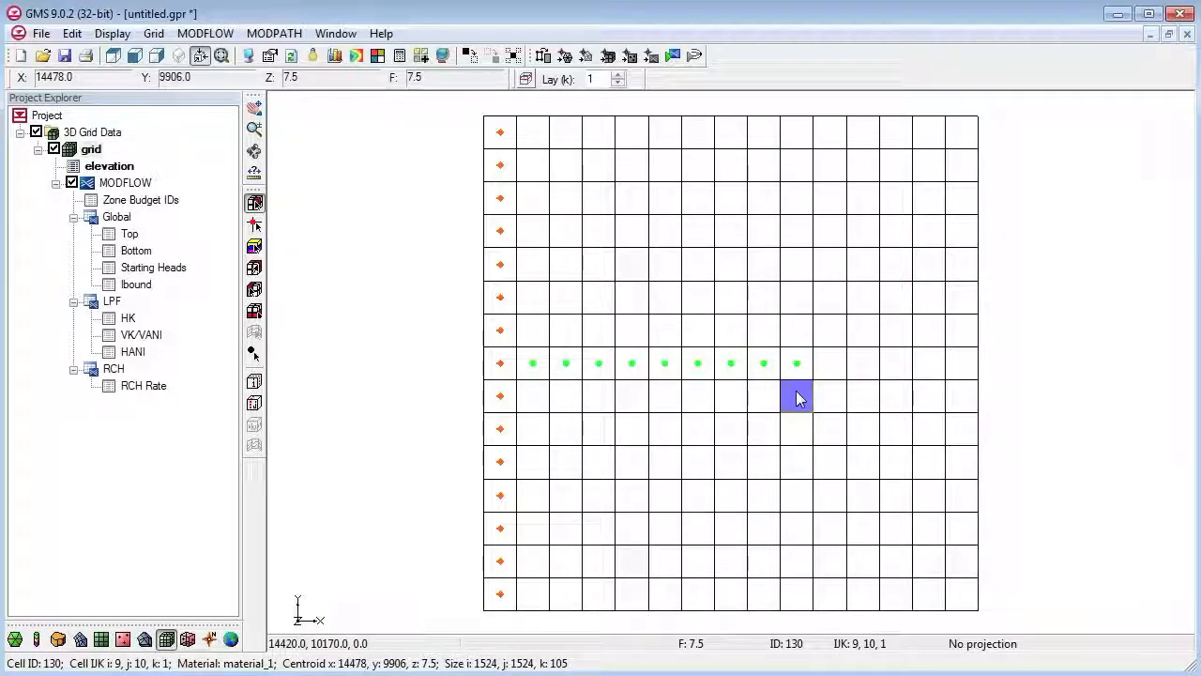
{"action": "left_click", "coordinate": [725, 404], "text": "shift"}
{"action": "left_click", "coordinate": [725, 472], "text": "shift"}
{"action": "left_click", "coordinate": [729, 525], "text": "shift"}
{"action": "left_click", "coordinate": [787, 533], "text": "shift"}
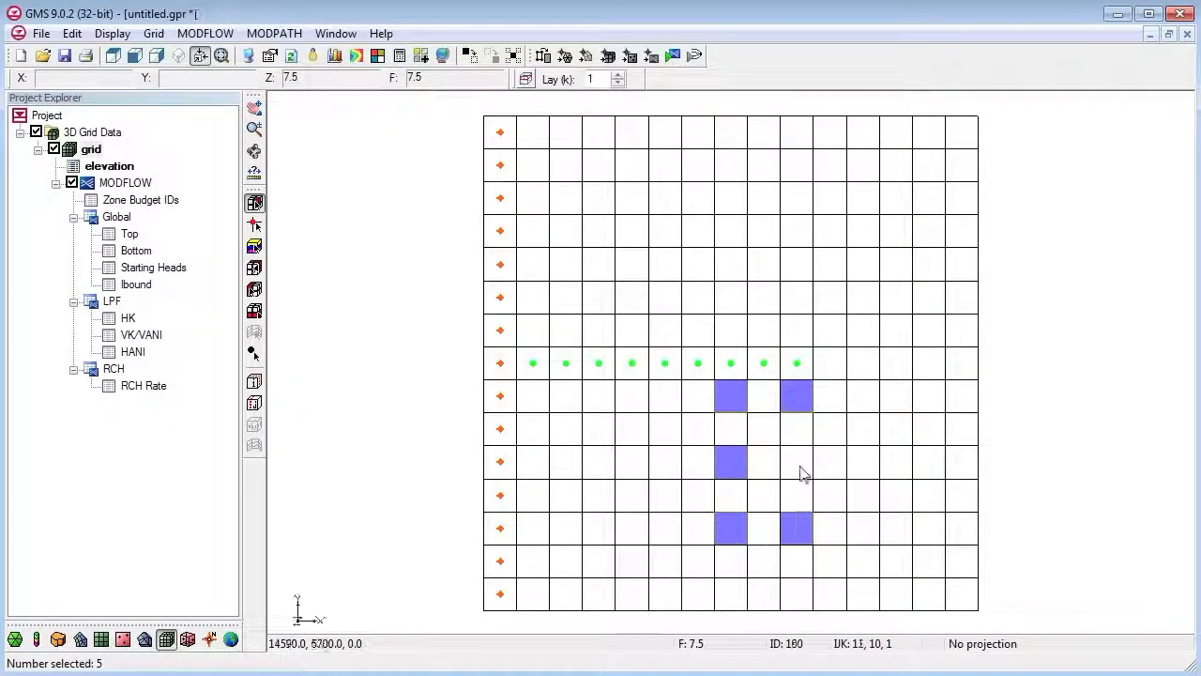
{"action": "left_click", "coordinate": [799, 469], "text": "shift"}
{"action": "left_click", "coordinate": [863, 398], "text": "shift"}
{"action": "left_click", "coordinate": [929, 462], "text": "shift"}
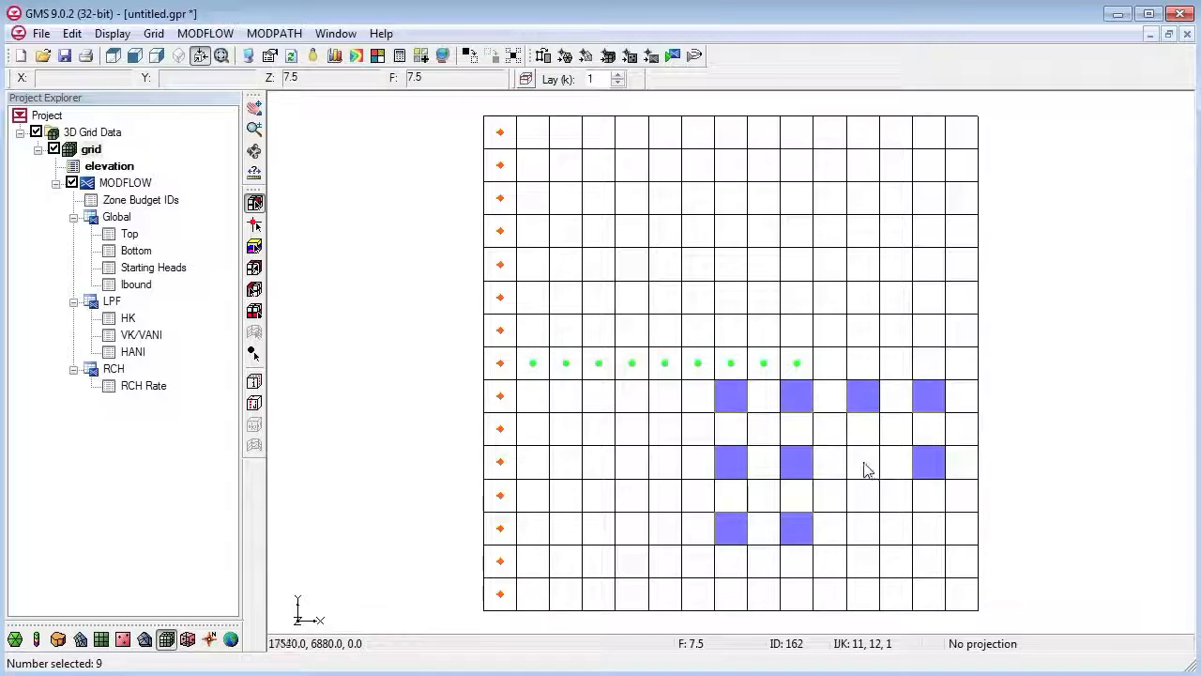
{"action": "left_click", "coordinate": [863, 465], "text": "shift"}
{"action": "left_click", "coordinate": [864, 533], "text": "shift"}
{"action": "left_click", "coordinate": [921, 535], "text": "shift"}
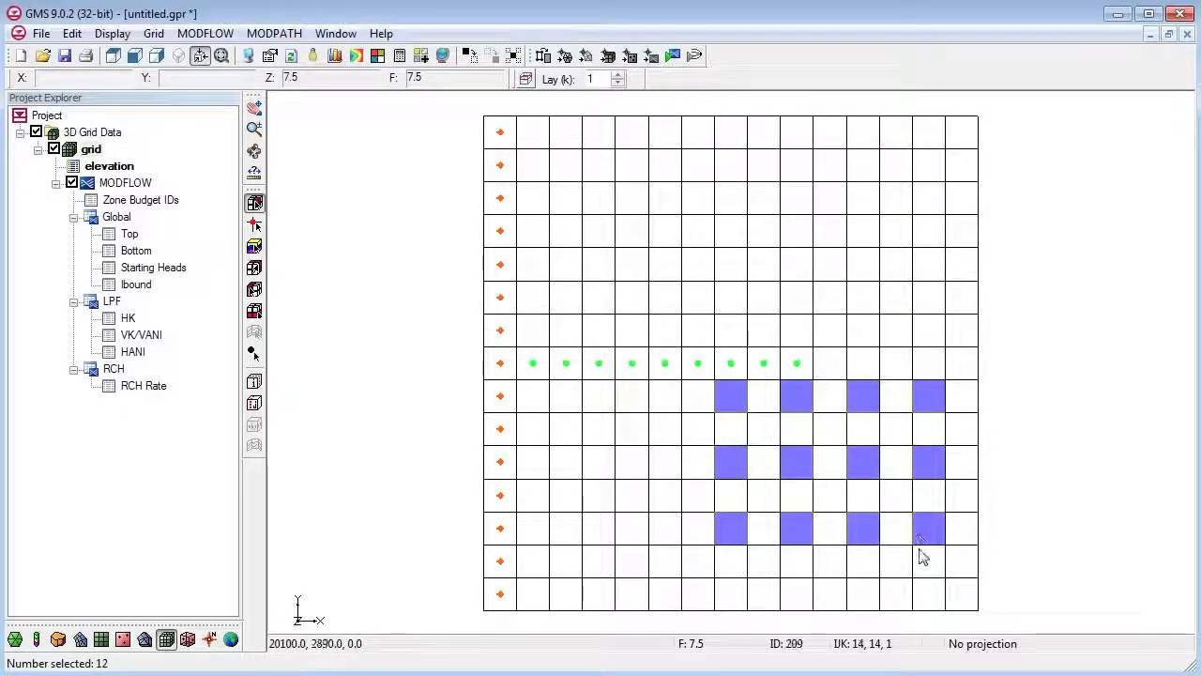
Add wells to the twelve selected layer 1 cells with a flow of -12230 m^3/d each, and accept them
{"action": "right_click", "coordinate": [798, 404]}
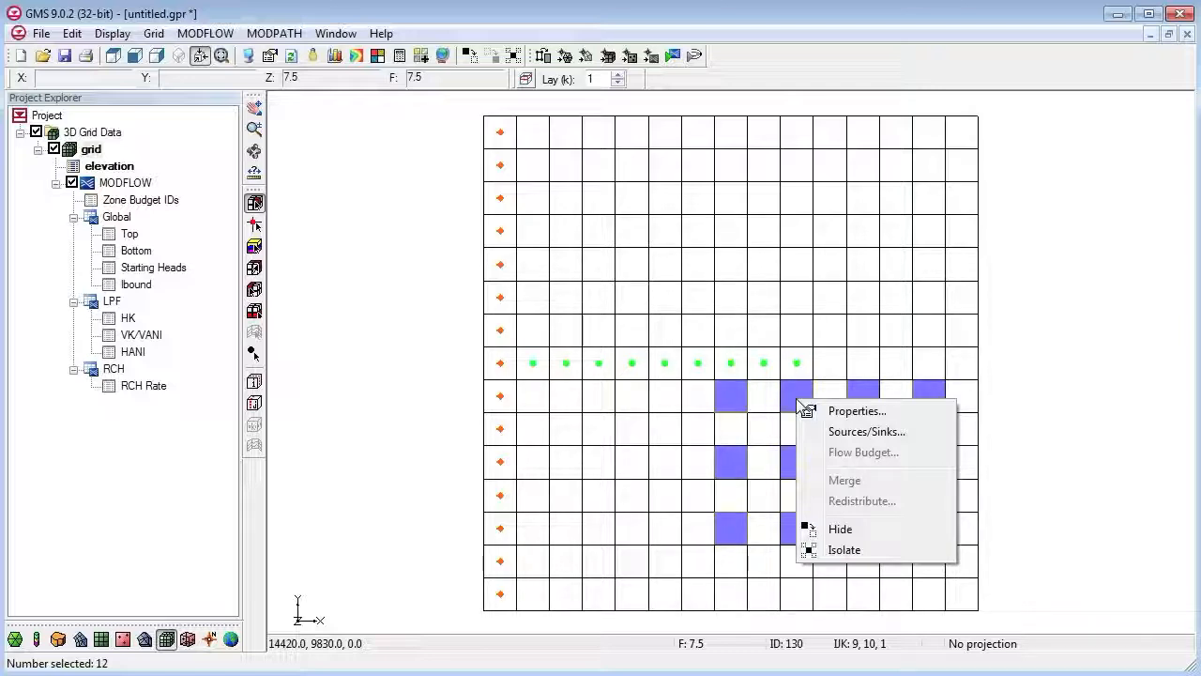
{"action": "left_click", "coordinate": [857, 432]}
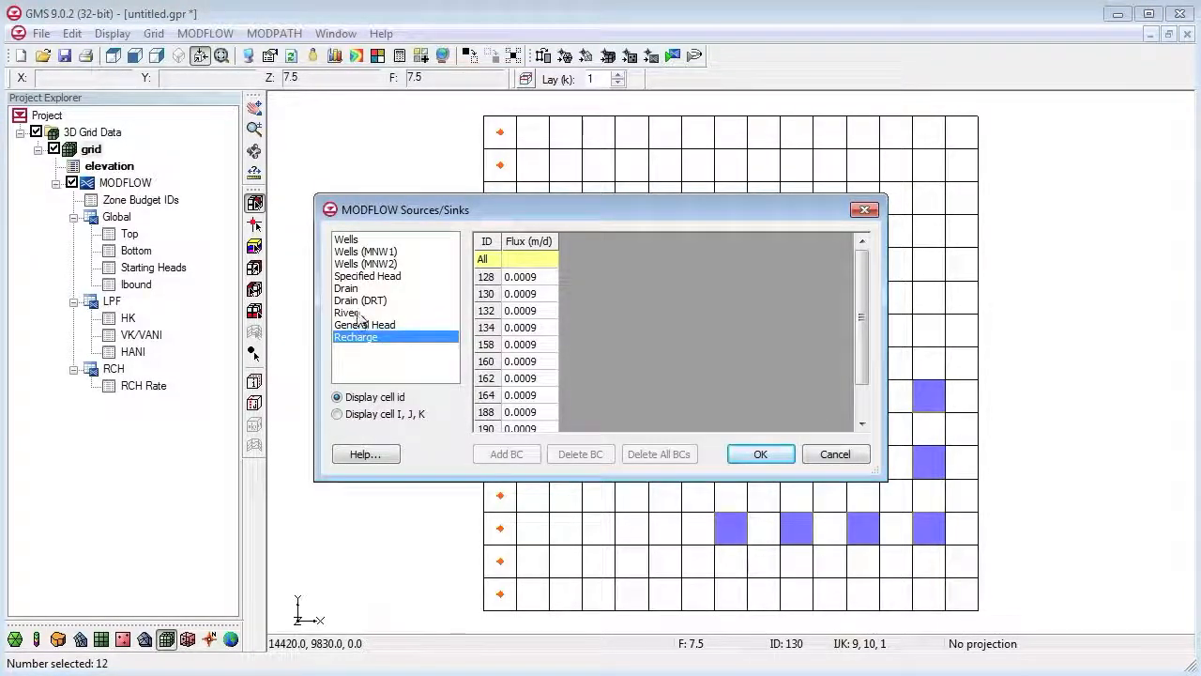
{"action": "left_click", "coordinate": [358, 241]}
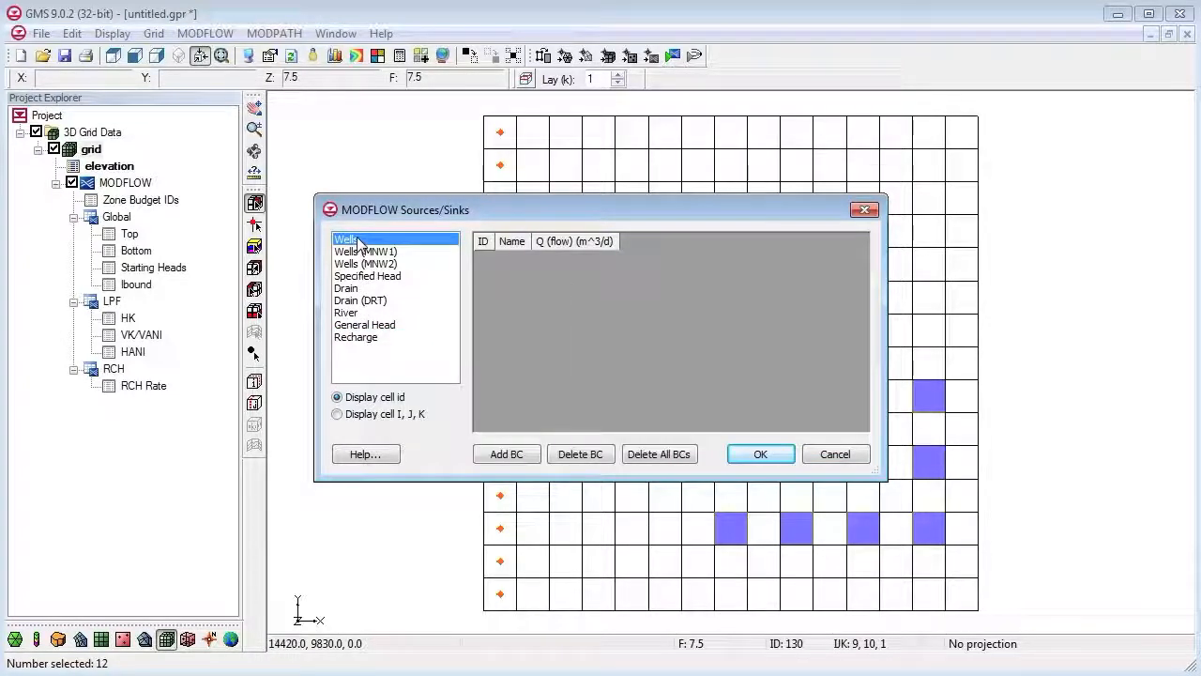
{"action": "left_click", "coordinate": [507, 454]}
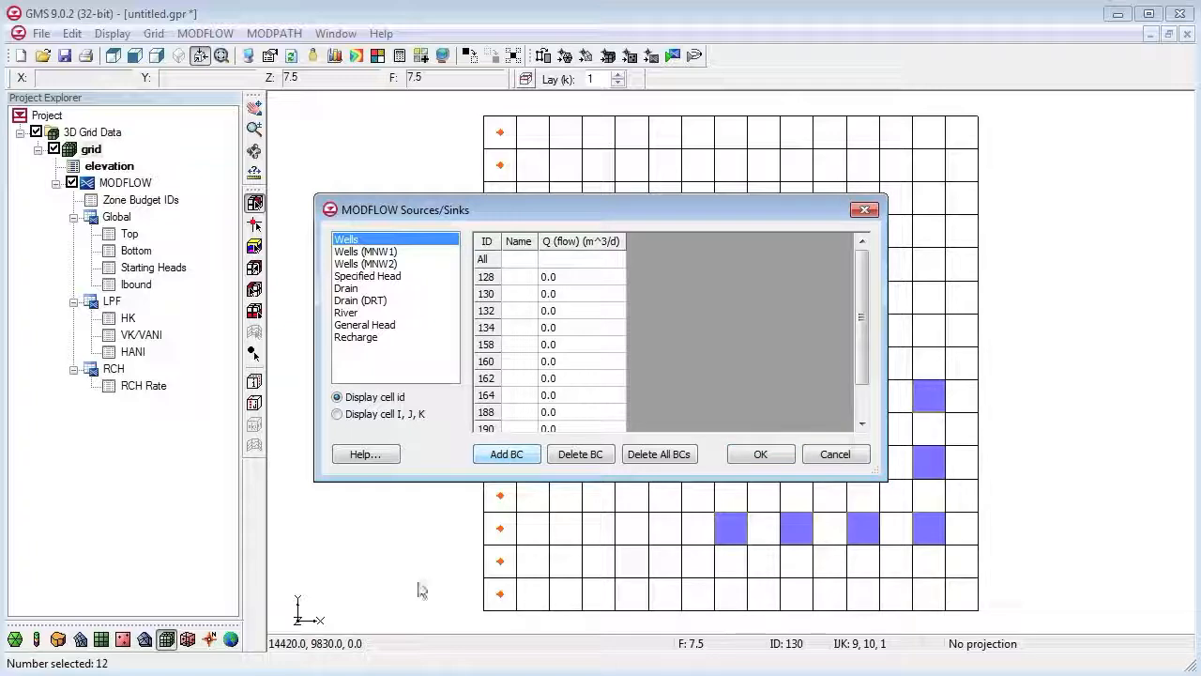
{"action": "left_click", "coordinate": [562, 259]}
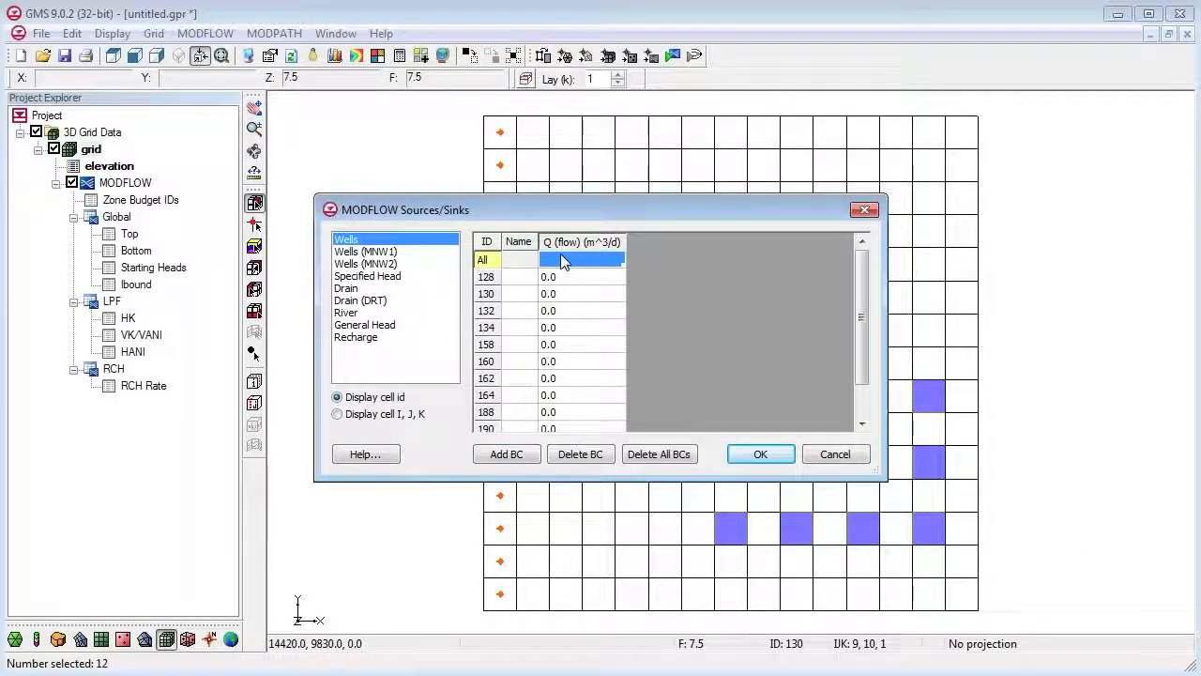
{"action": "type", "text": "-"}
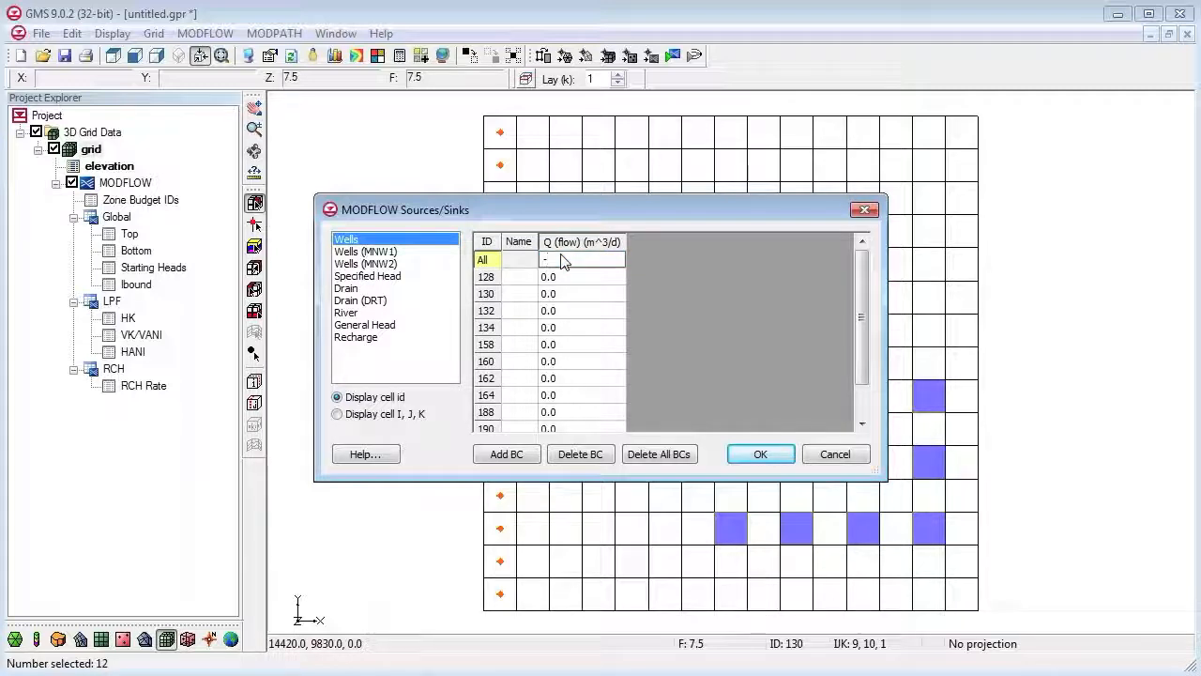
{"action": "type", "text": "1223"}
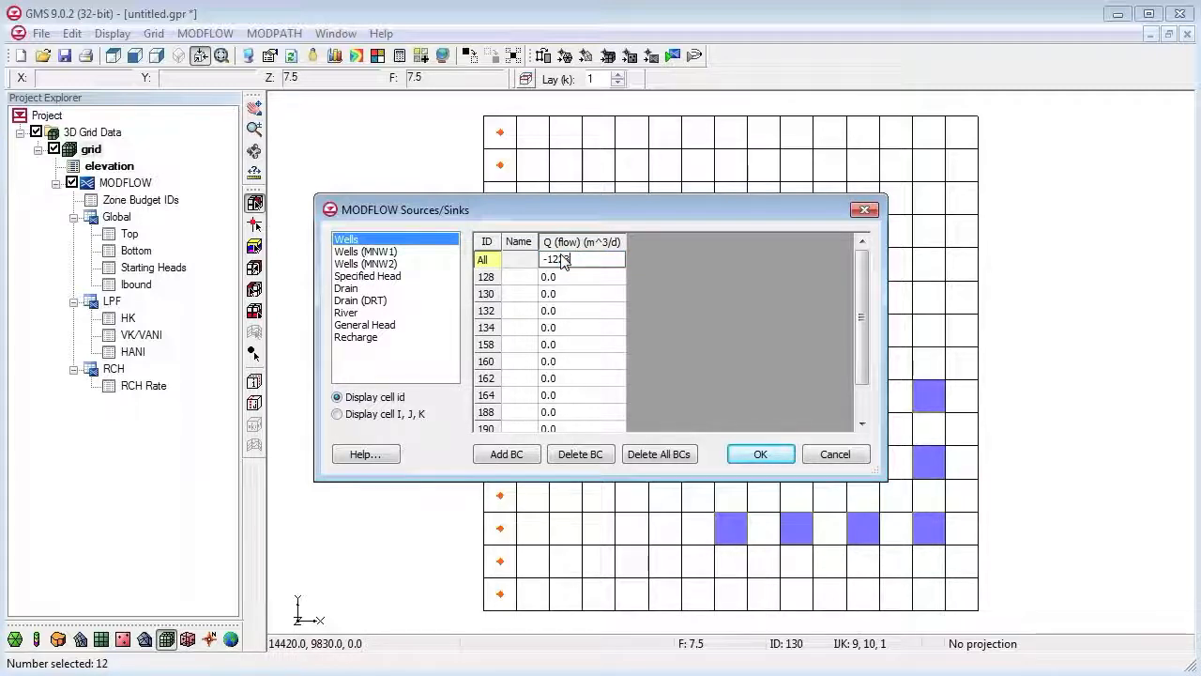
{"action": "type", "text": "0"}
{"action": "key", "text": "Return"}
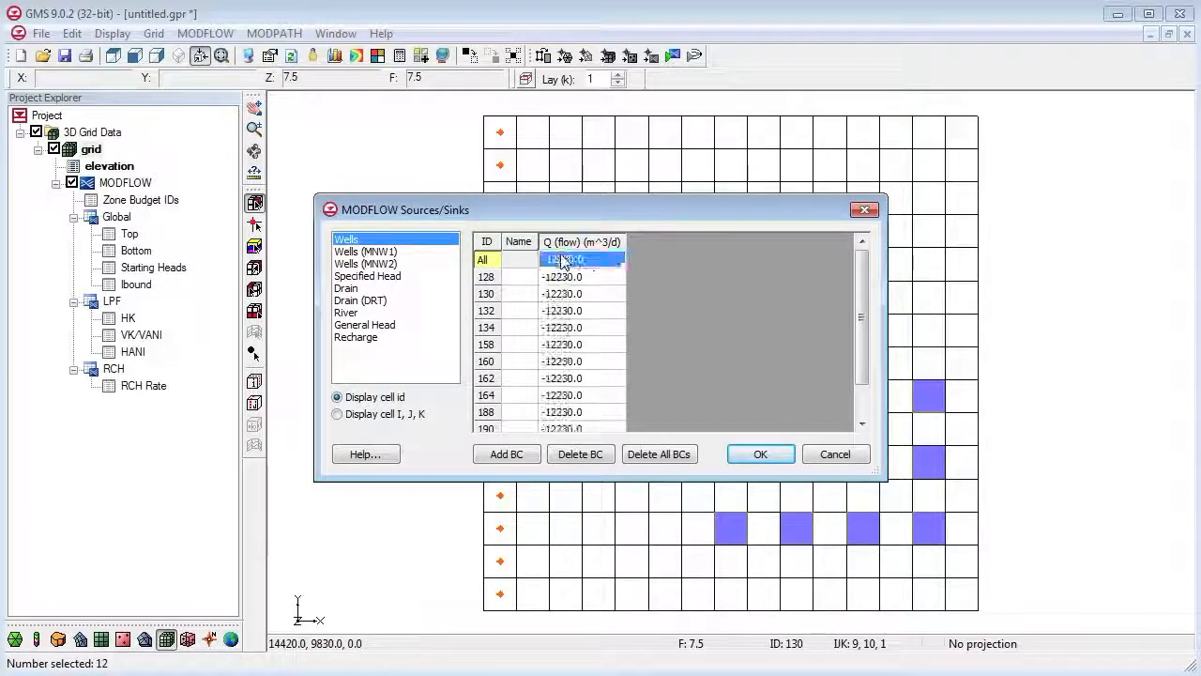
{"action": "left_click", "coordinate": [763, 454]}
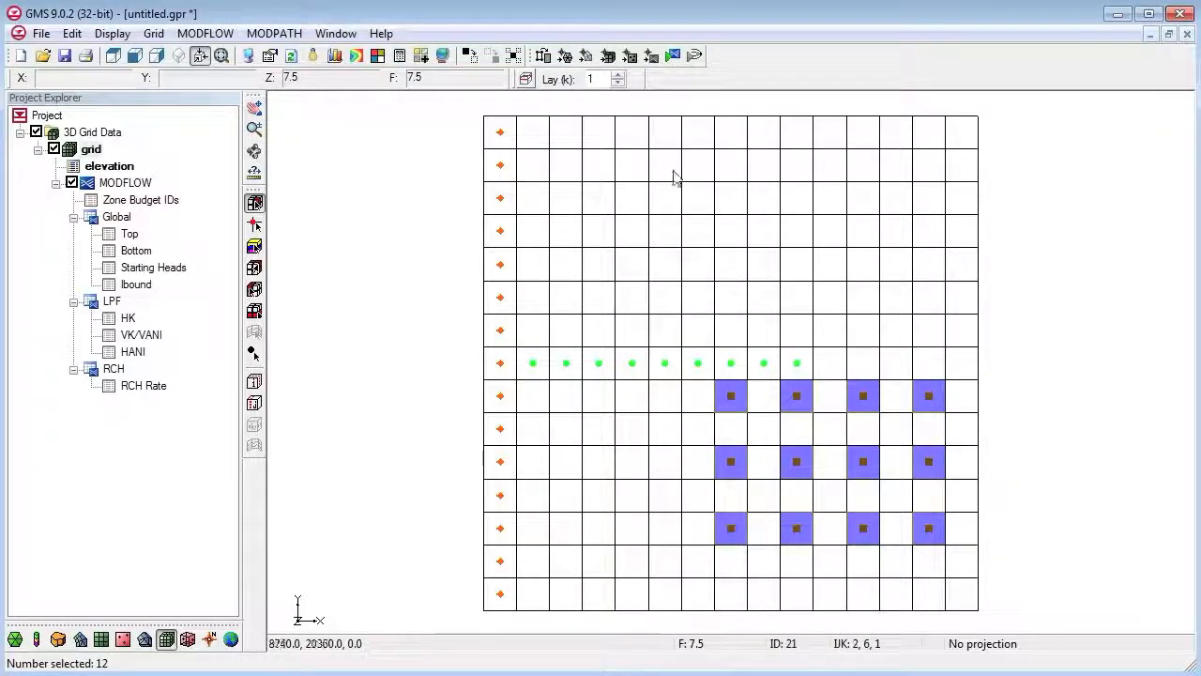
Switch to layer 2 and select the cells at row 4, column 6 and row 6, column 12
{"action": "left_click", "coordinate": [619, 78]}
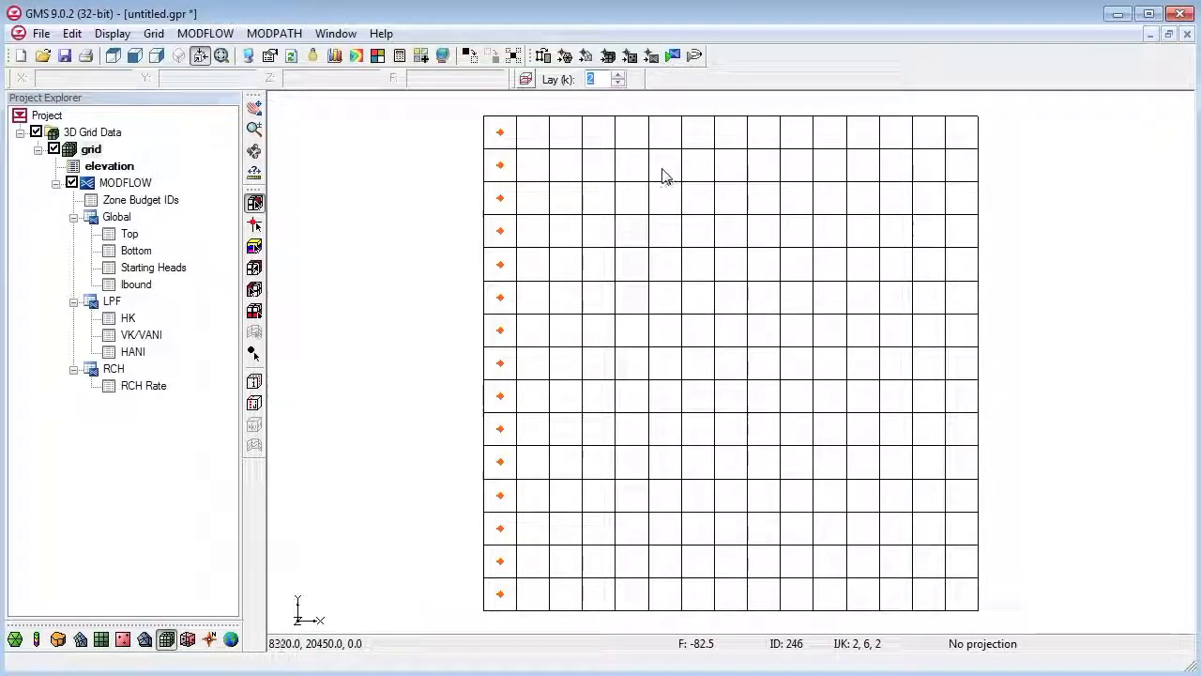
{"action": "left_click", "coordinate": [663, 233]}
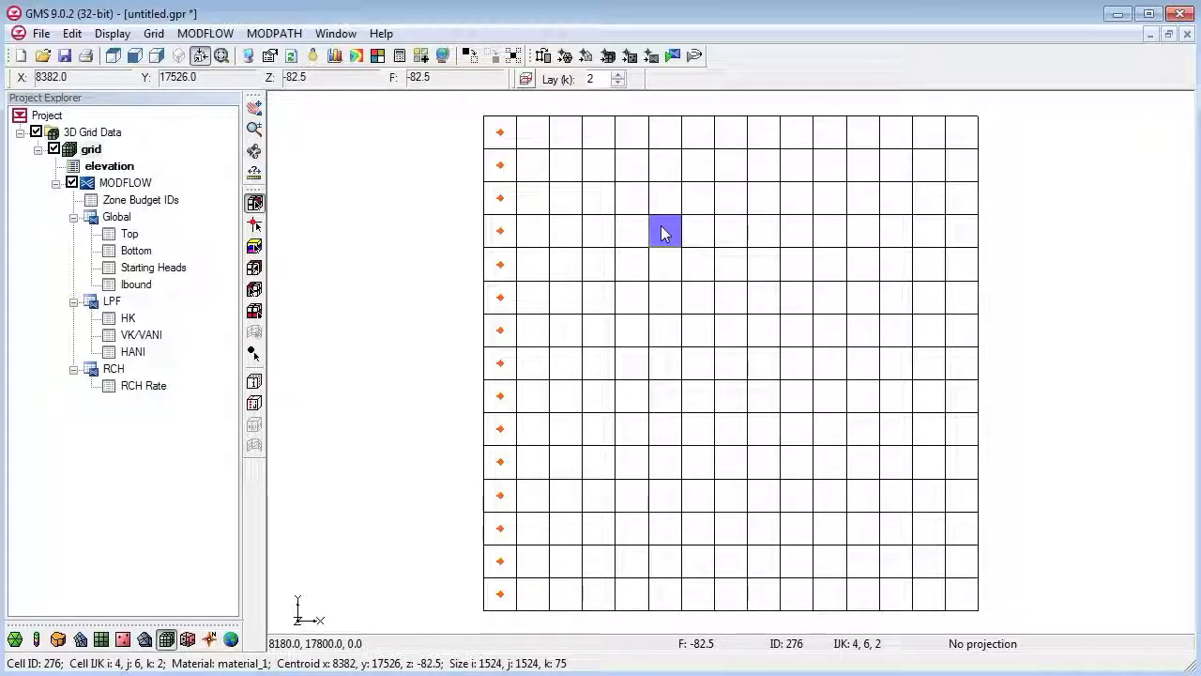
{"action": "left_click", "coordinate": [868, 301], "text": "shift"}
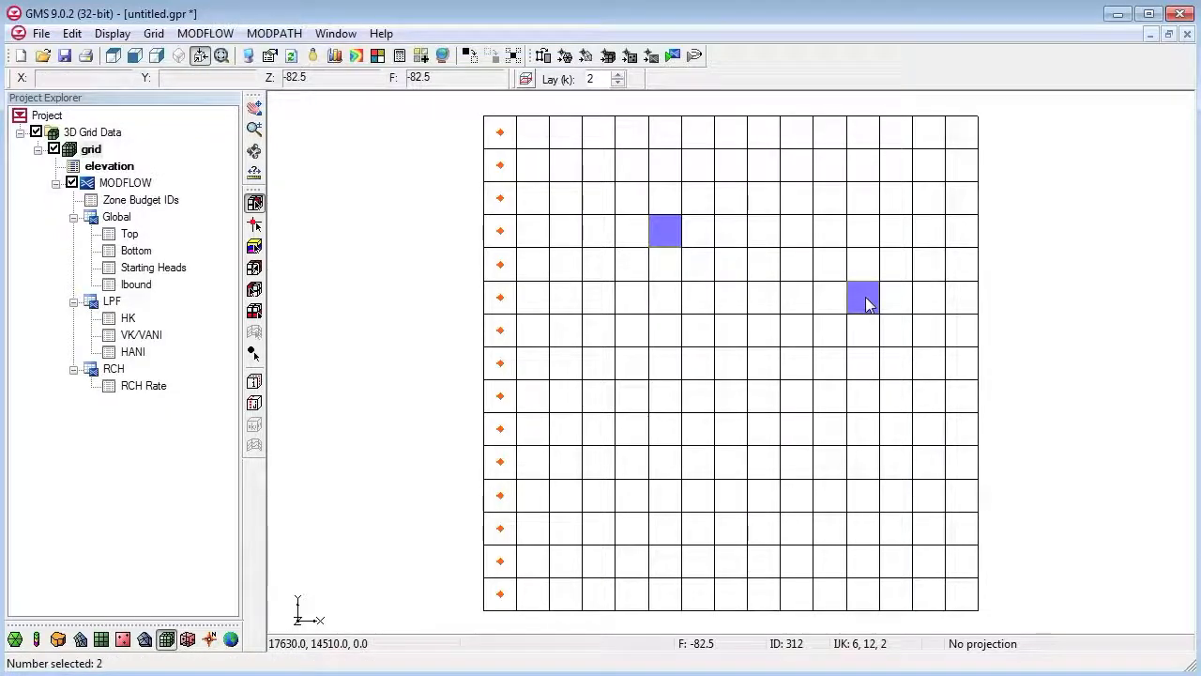
Add wells to the two selected layer 2 cells and set their flow to -12230 m^3/d
{"action": "right_click", "coordinate": [867, 297]}
{"action": "left_click", "coordinate": [932, 333]}
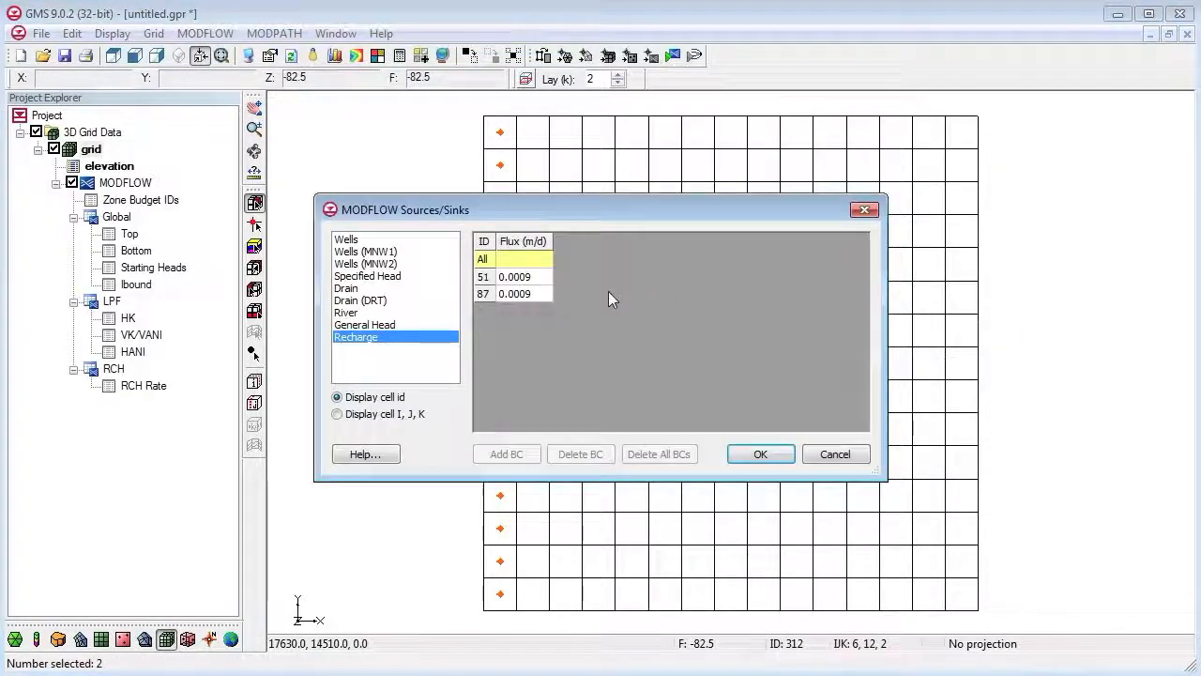
{"action": "left_click", "coordinate": [355, 241]}
{"action": "left_click", "coordinate": [506, 453]}
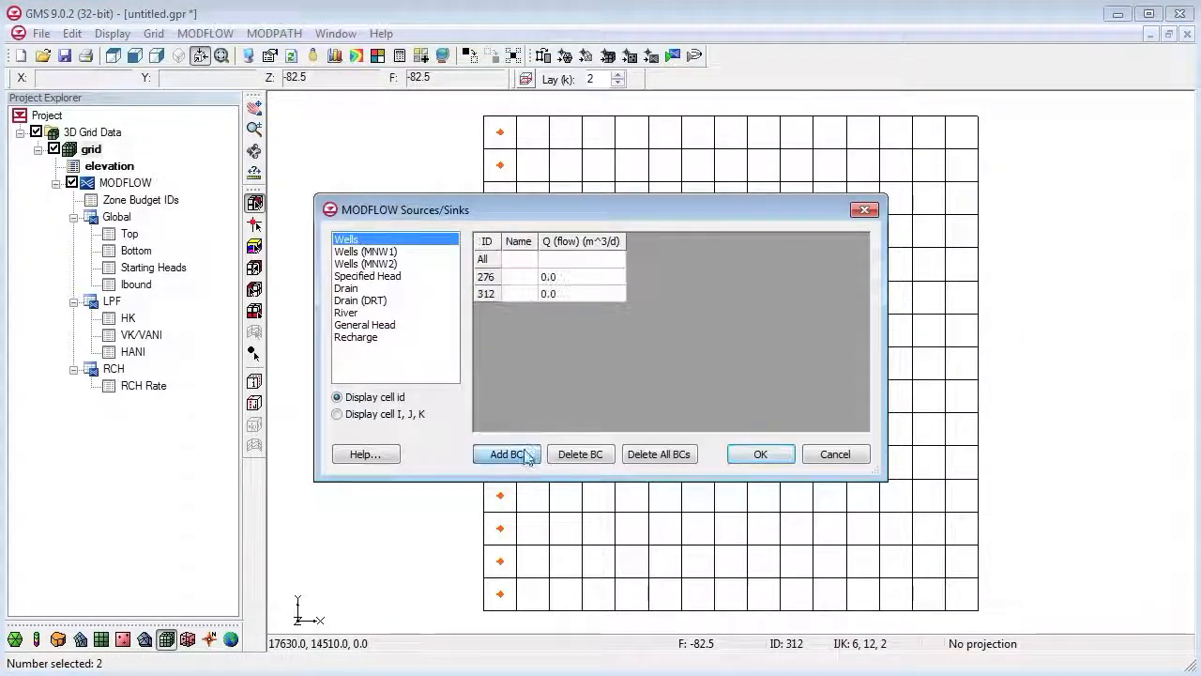
{"action": "left_click", "coordinate": [569, 259]}
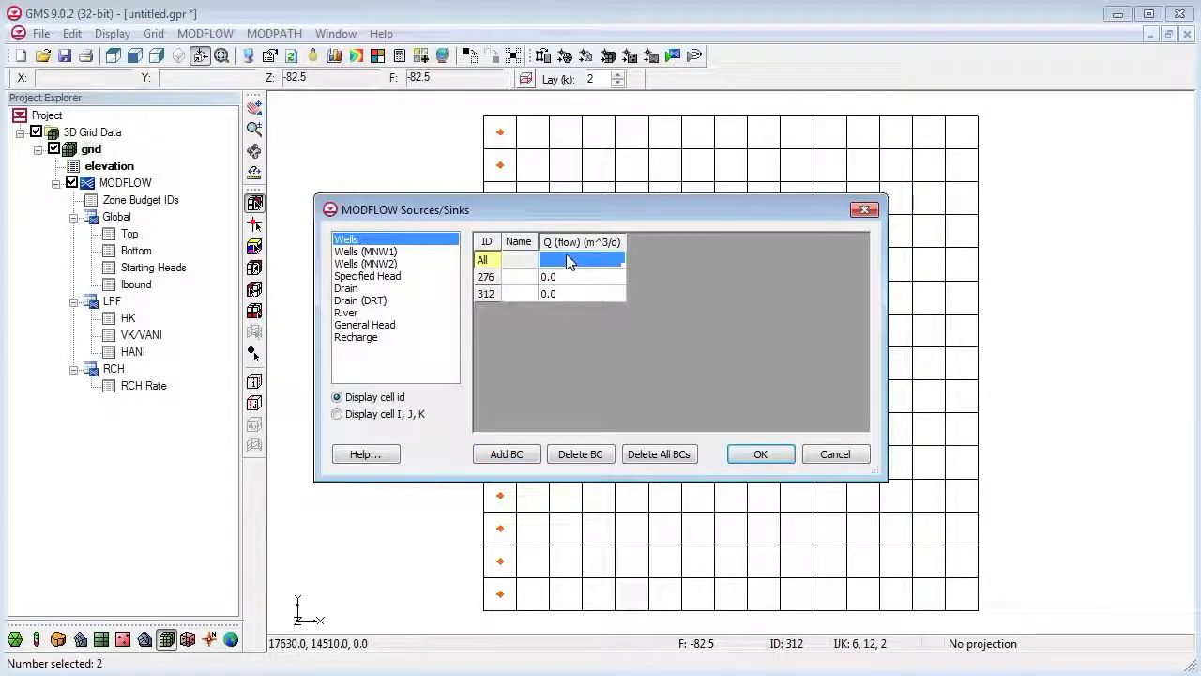
{"action": "type", "text": "-"}
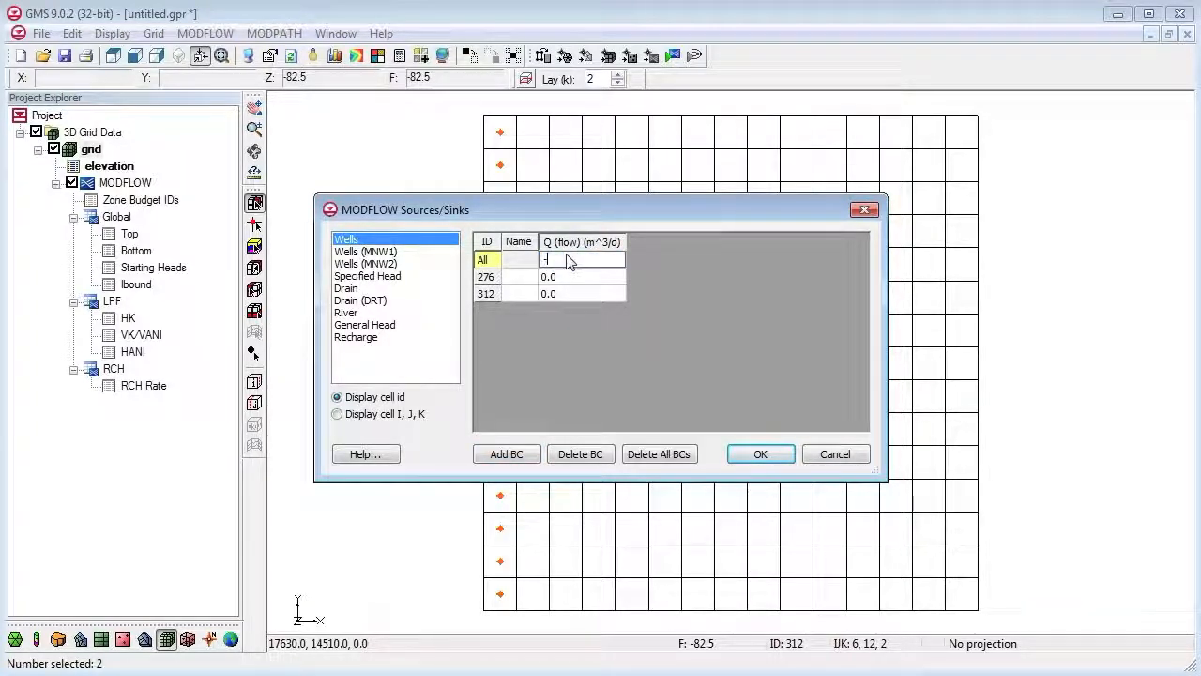
{"action": "type", "text": "12230"}
{"action": "key", "text": "Return"}
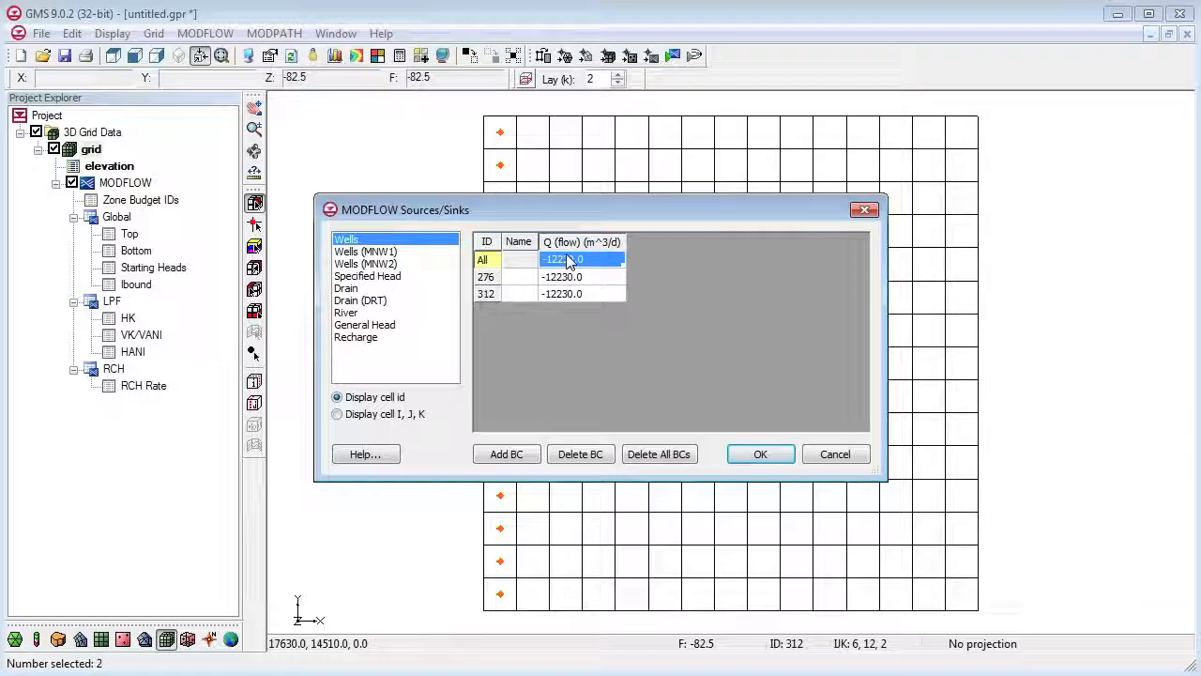
Accept the layer 2 wells and add a well to the layer 3 cell at row 5, column 11
{"action": "left_click", "coordinate": [765, 456]}
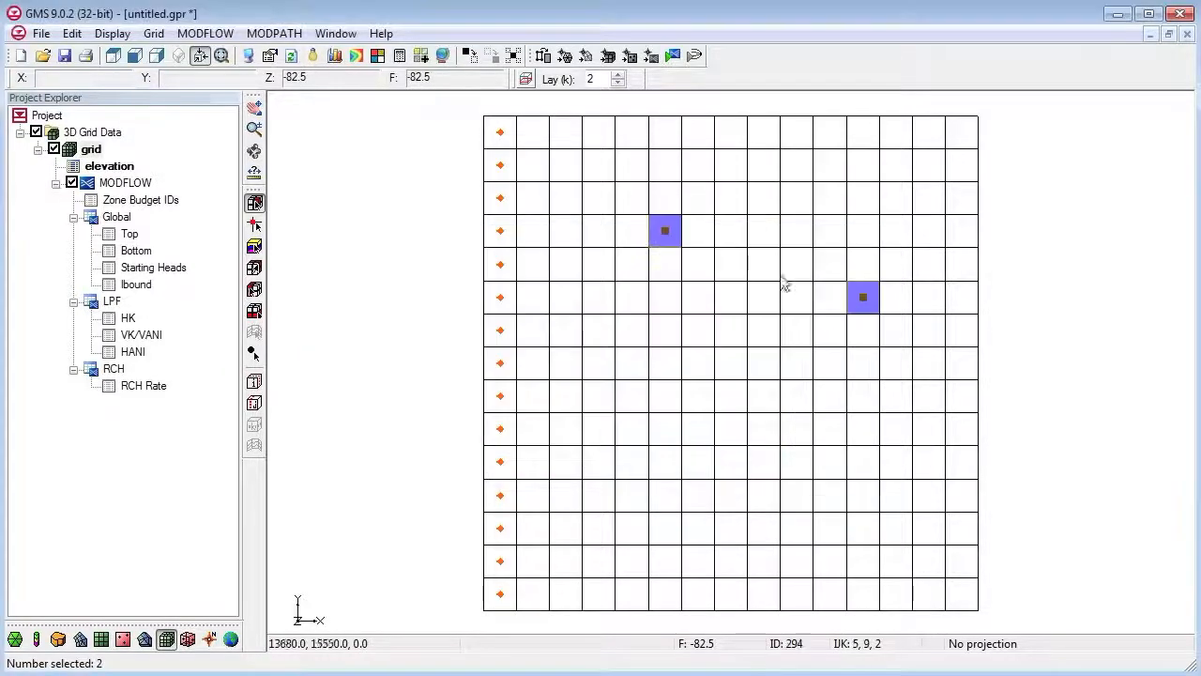
{"action": "left_click", "coordinate": [620, 75]}
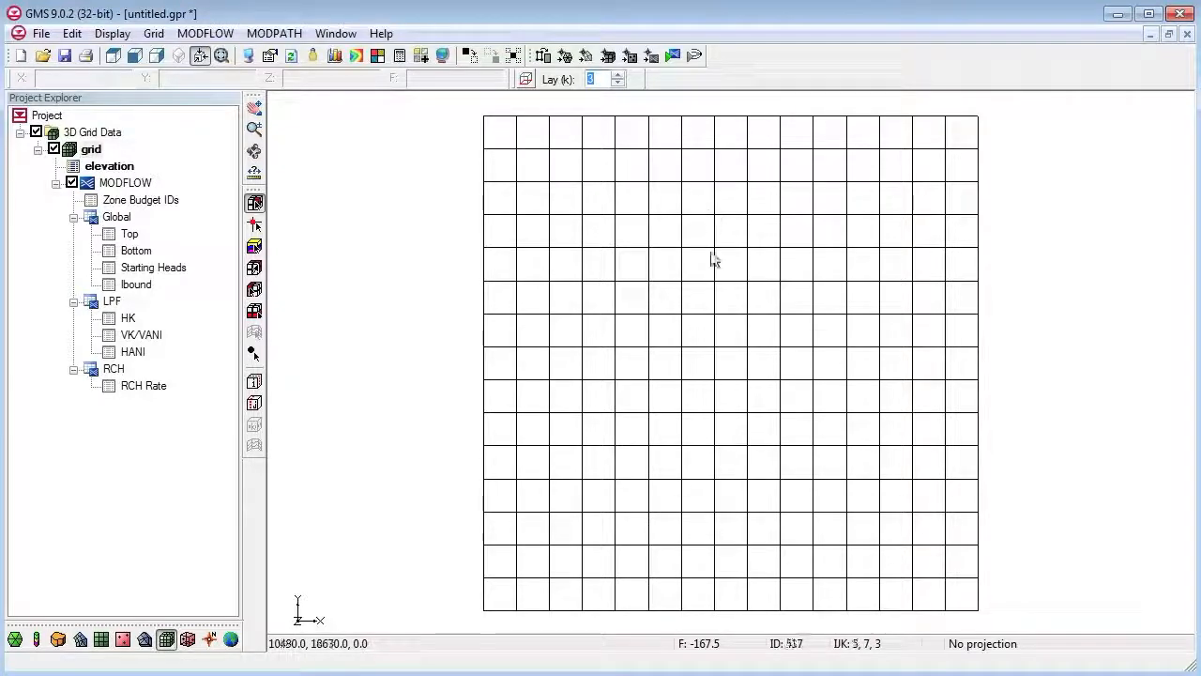
{"action": "left_click", "coordinate": [827, 269]}
{"action": "right_click", "coordinate": [828, 269]}
{"action": "left_click", "coordinate": [859, 290]}
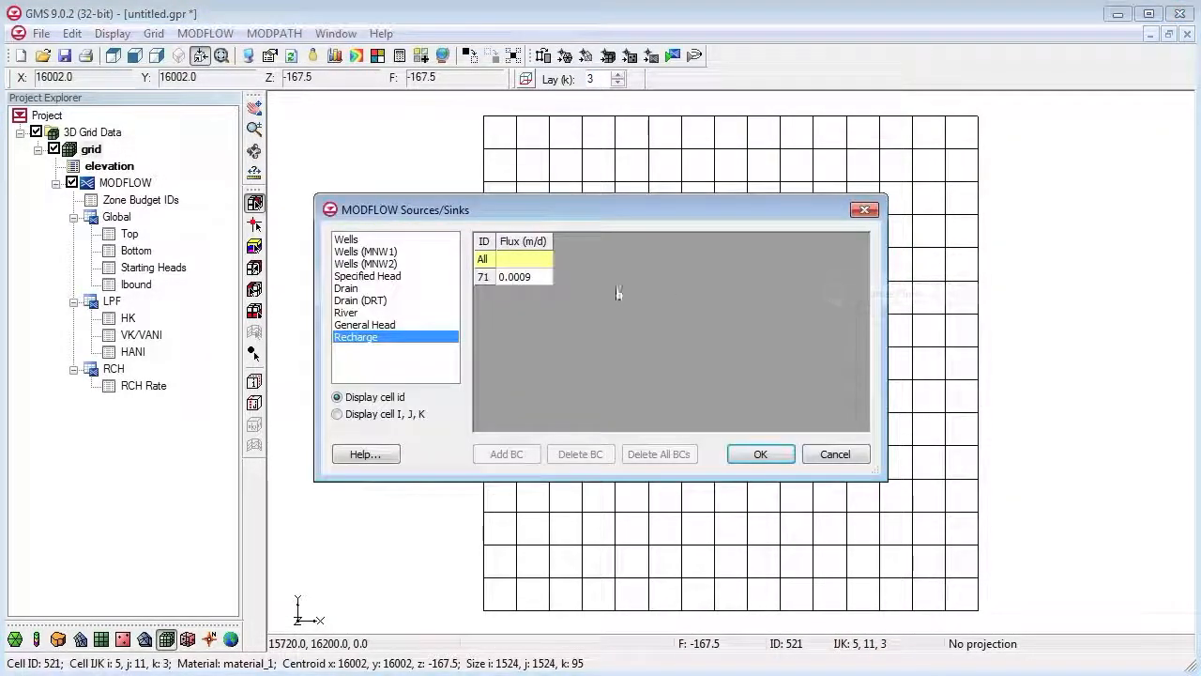
{"action": "left_click", "coordinate": [375, 241]}
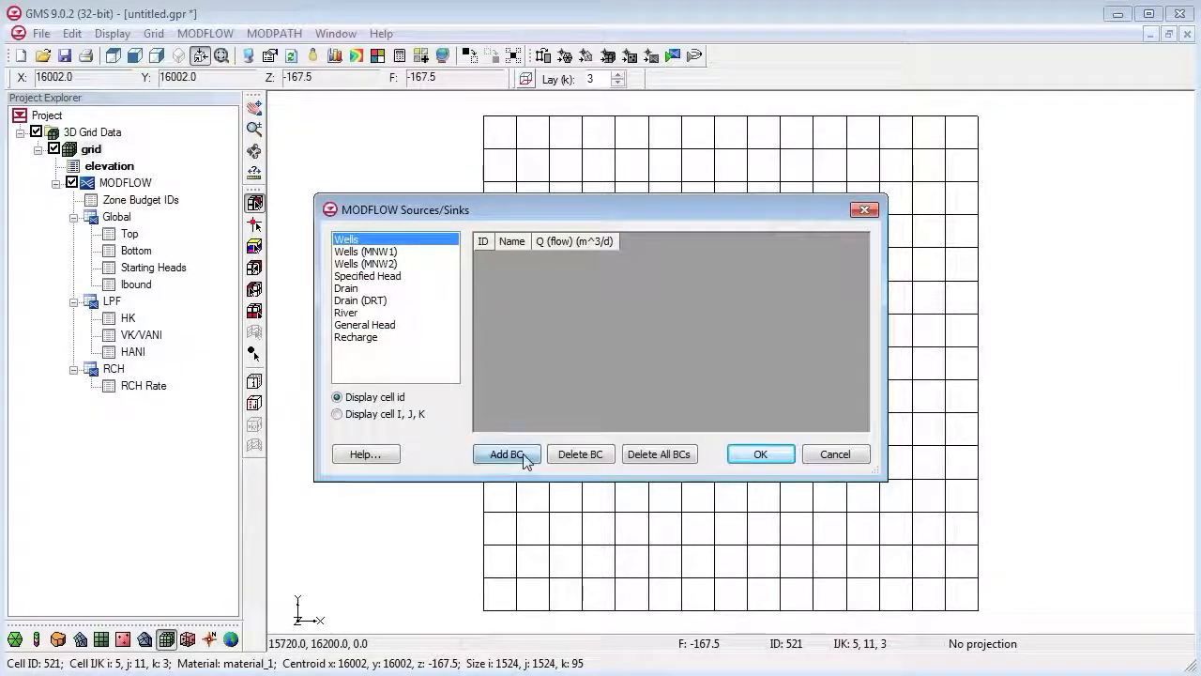
{"action": "left_click", "coordinate": [506, 454]}
Set the layer 3 well's flow to -0.15 m^3/d, accept it, and return to layer 1
{"action": "left_click", "coordinate": [595, 260]}
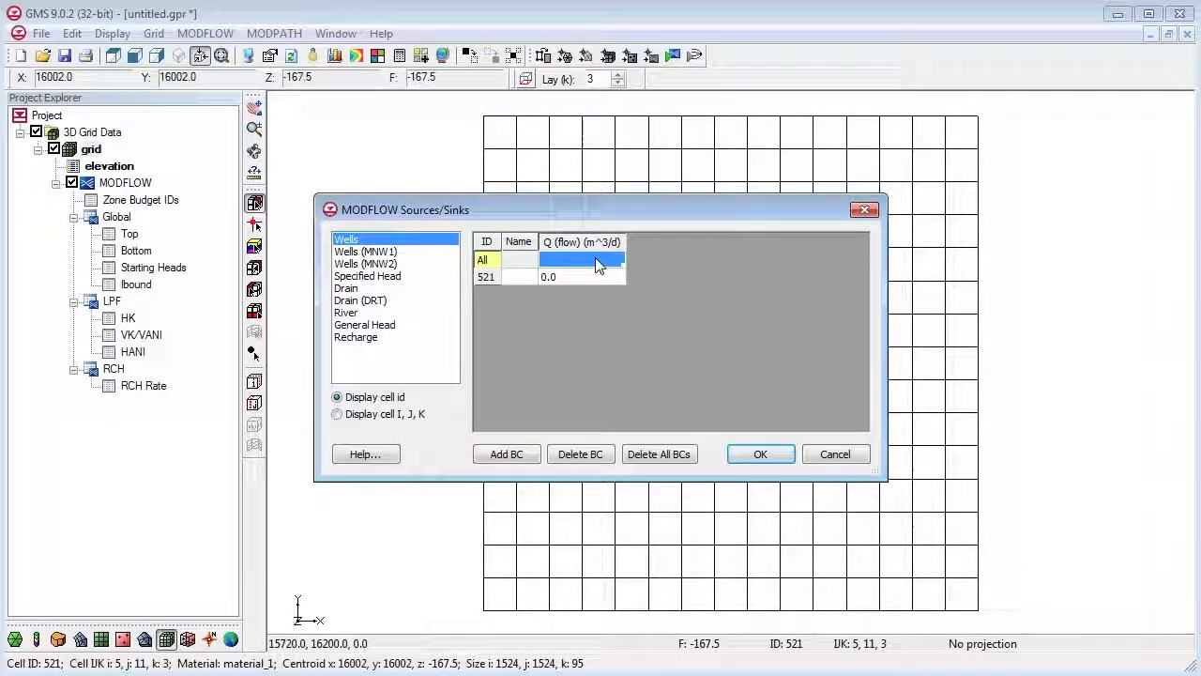
{"action": "type", "text": "-"}
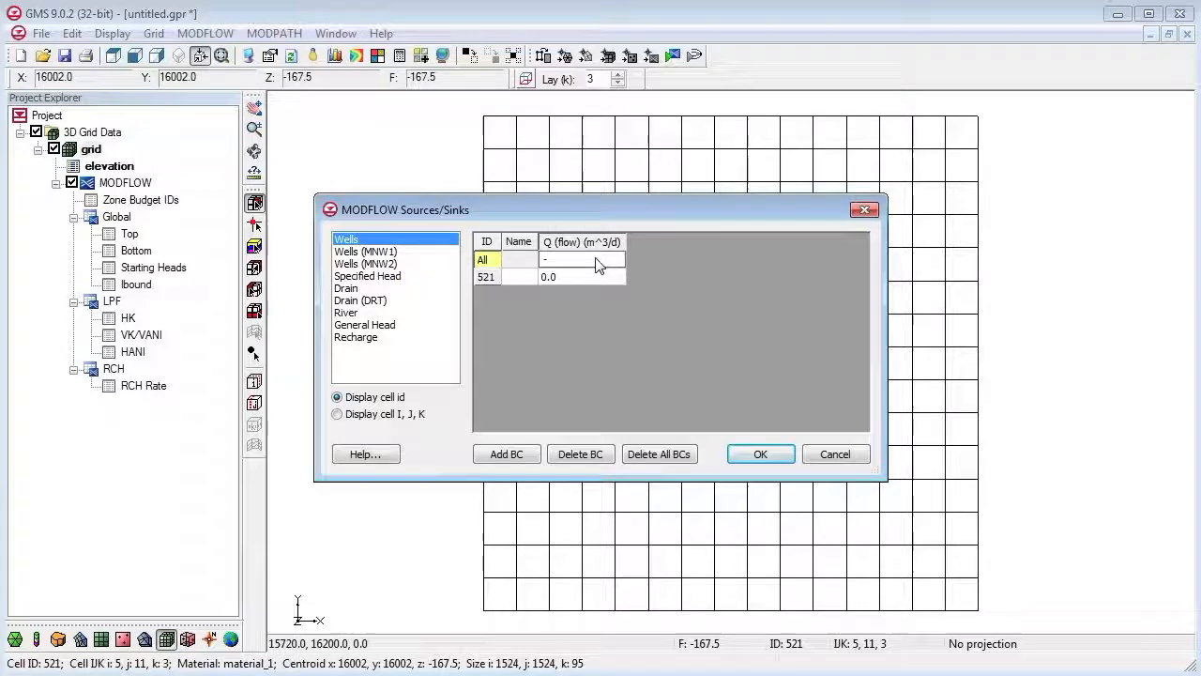
{"action": "type", "text": "0.15"}
{"action": "key", "text": "Return"}
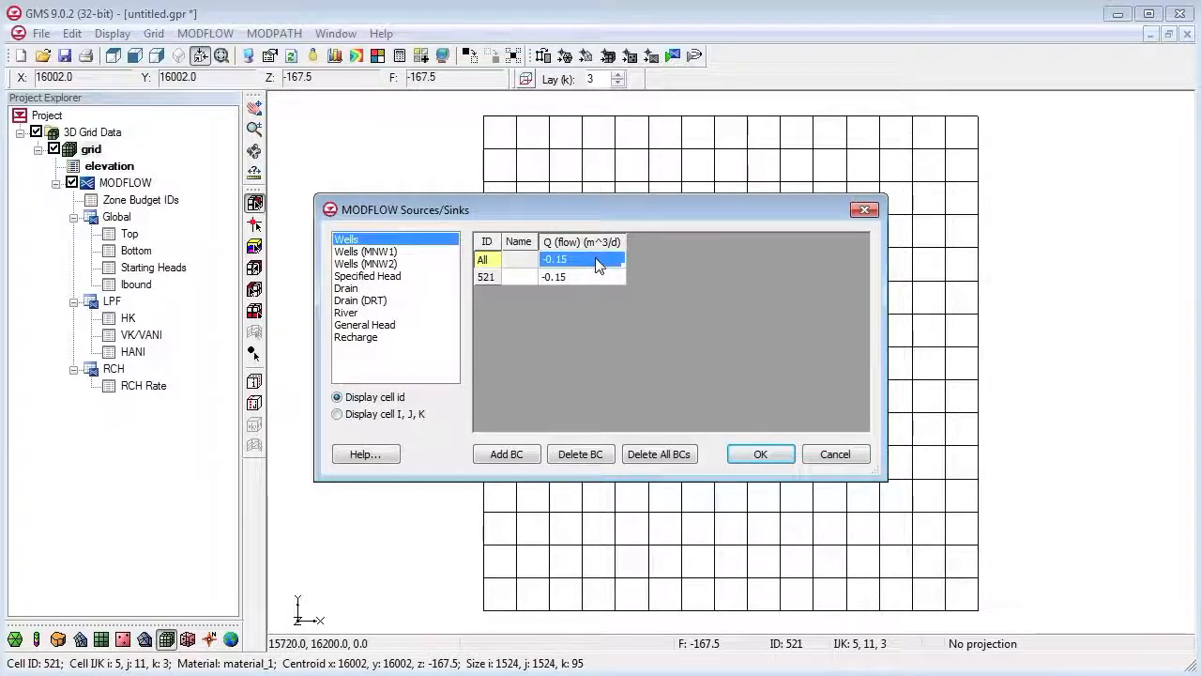
{"action": "left_click", "coordinate": [760, 454]}
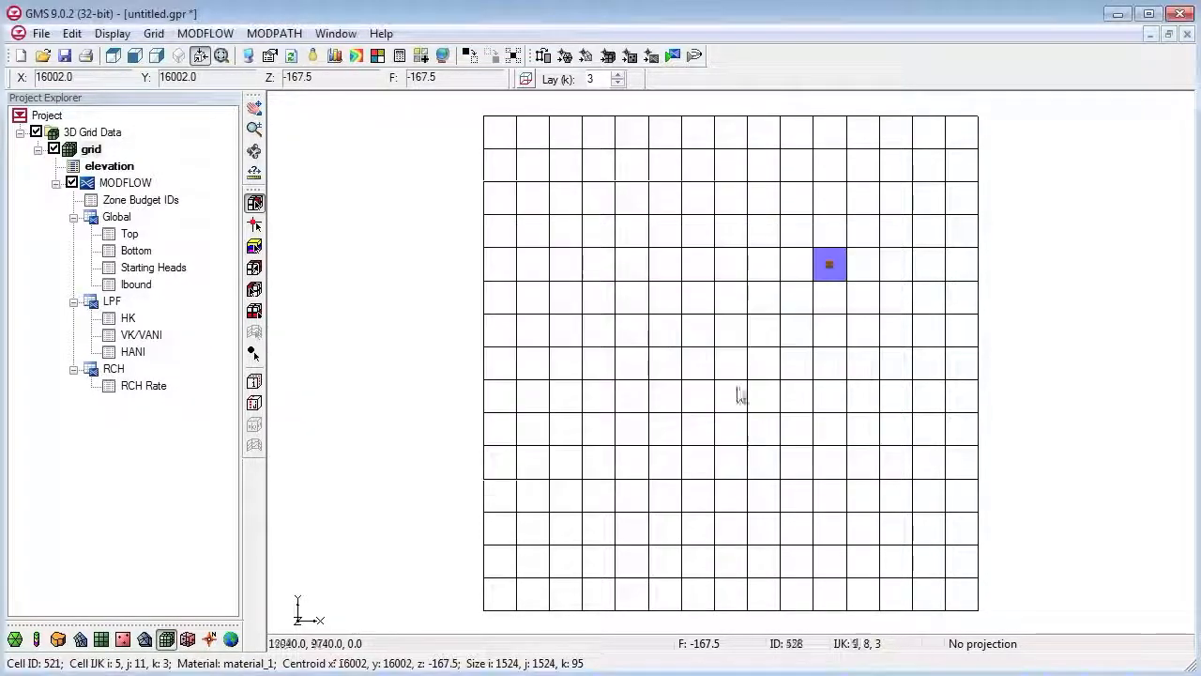
{"action": "left_click", "coordinate": [618, 84]}
{"action": "left_click", "coordinate": [619, 84]}
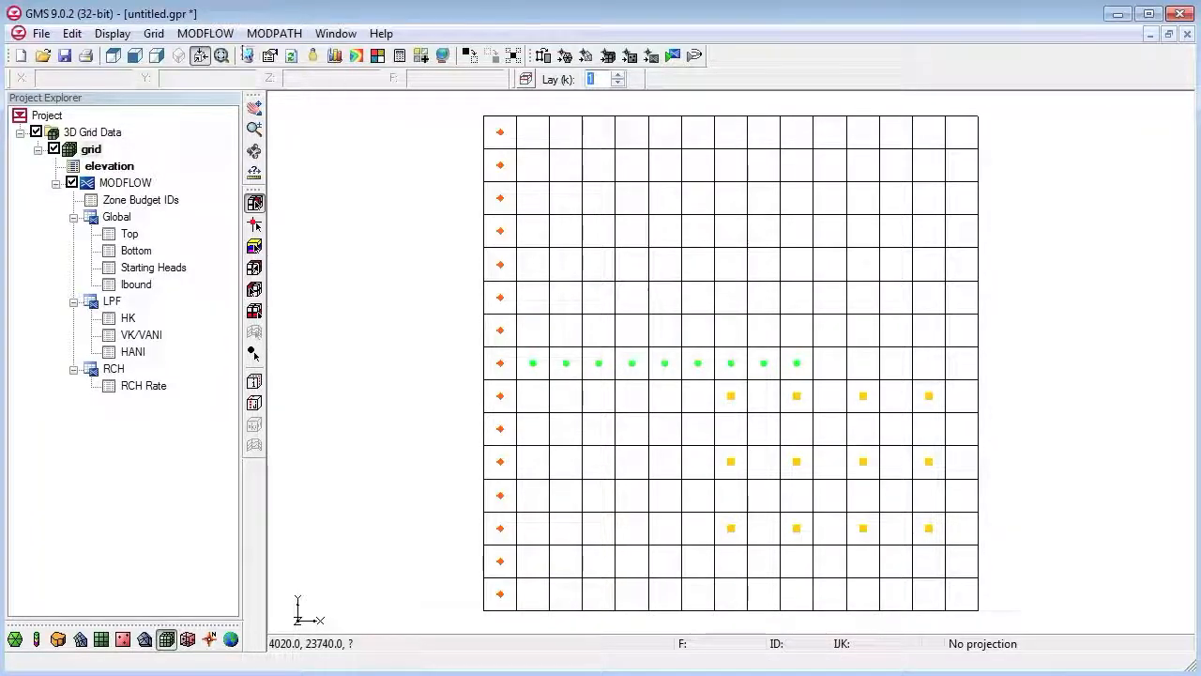
Run the model checker on the MODFLOW simulation and review the messages for every package
{"action": "left_click", "coordinate": [205, 33]}
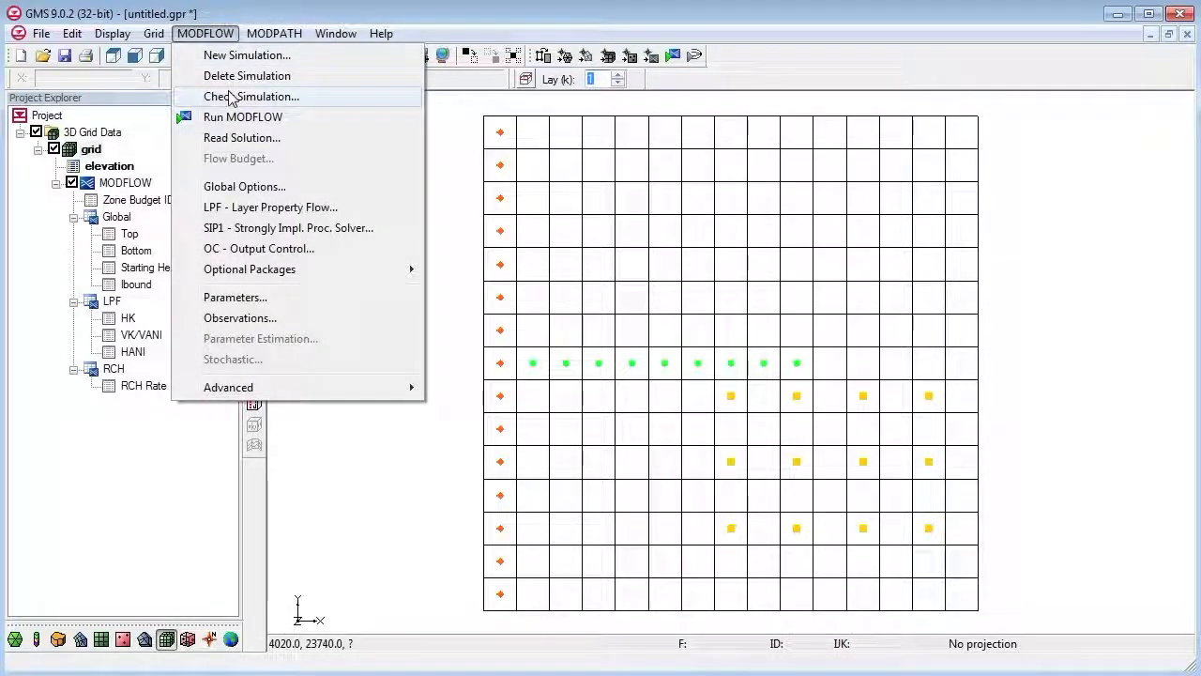
{"action": "left_click", "coordinate": [231, 97]}
{"action": "left_click", "coordinate": [399, 227]}
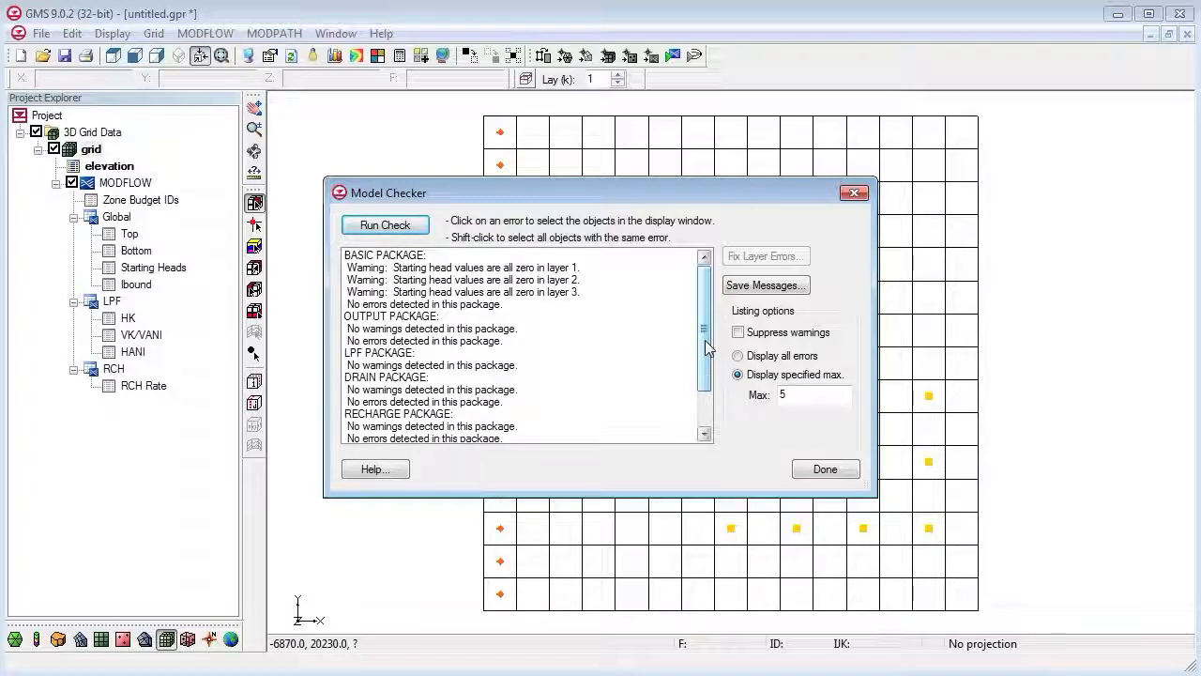
{"action": "left_click_drag", "start_coordinate": [707, 347], "coordinate": [707, 381]}
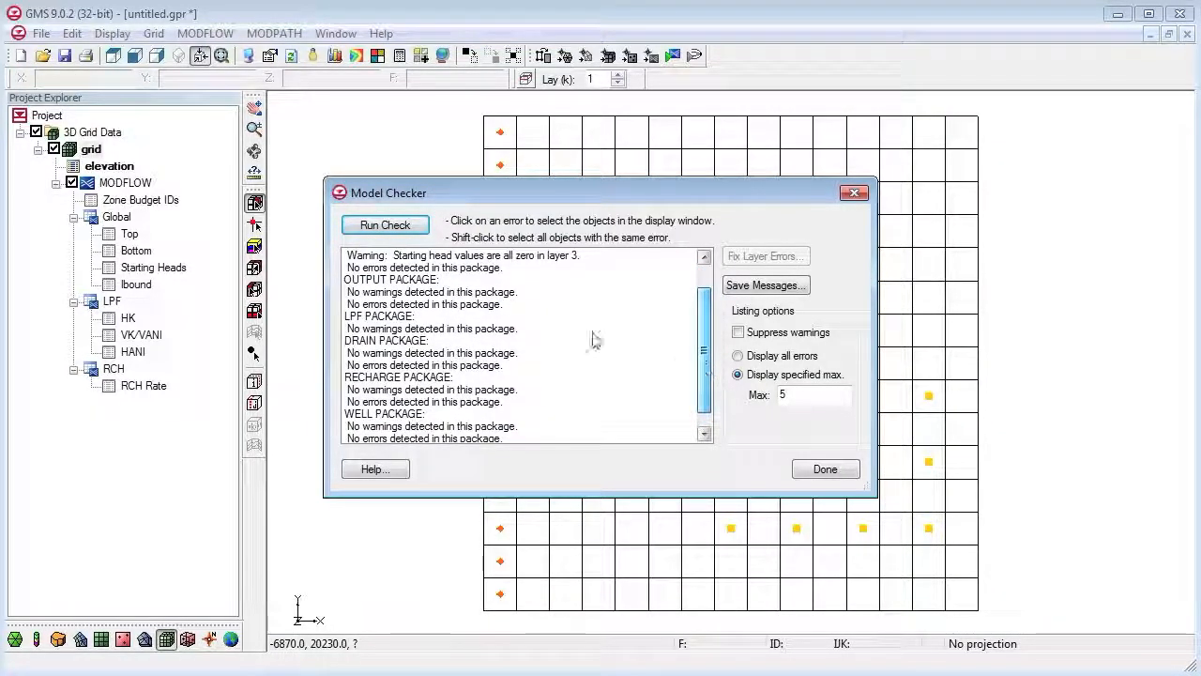
{"action": "left_click", "coordinate": [465, 304]}
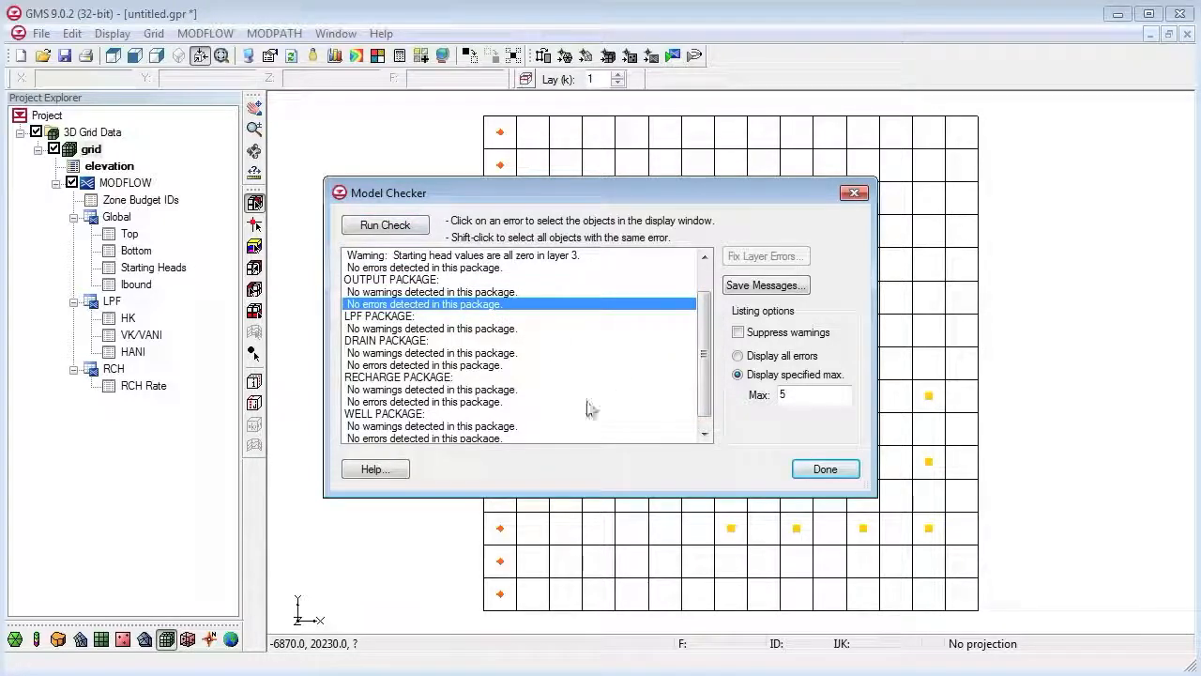
{"action": "left_click_drag", "start_coordinate": [707, 373], "coordinate": [707, 346]}
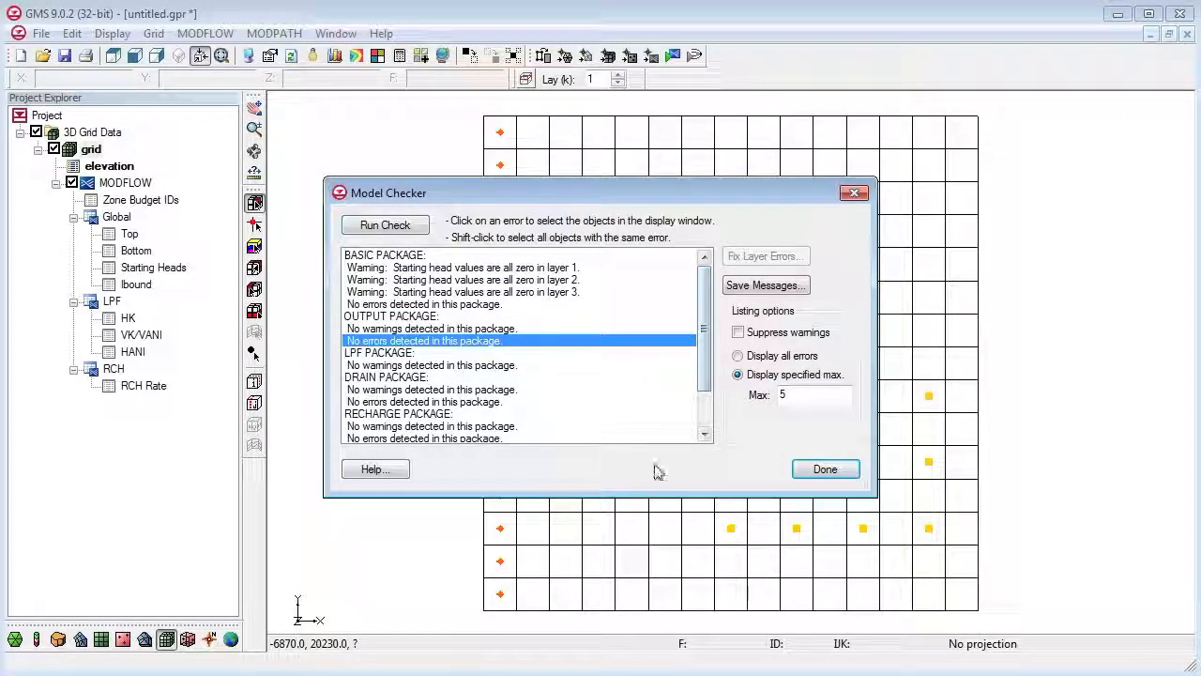
{"action": "left_click", "coordinate": [826, 469]}
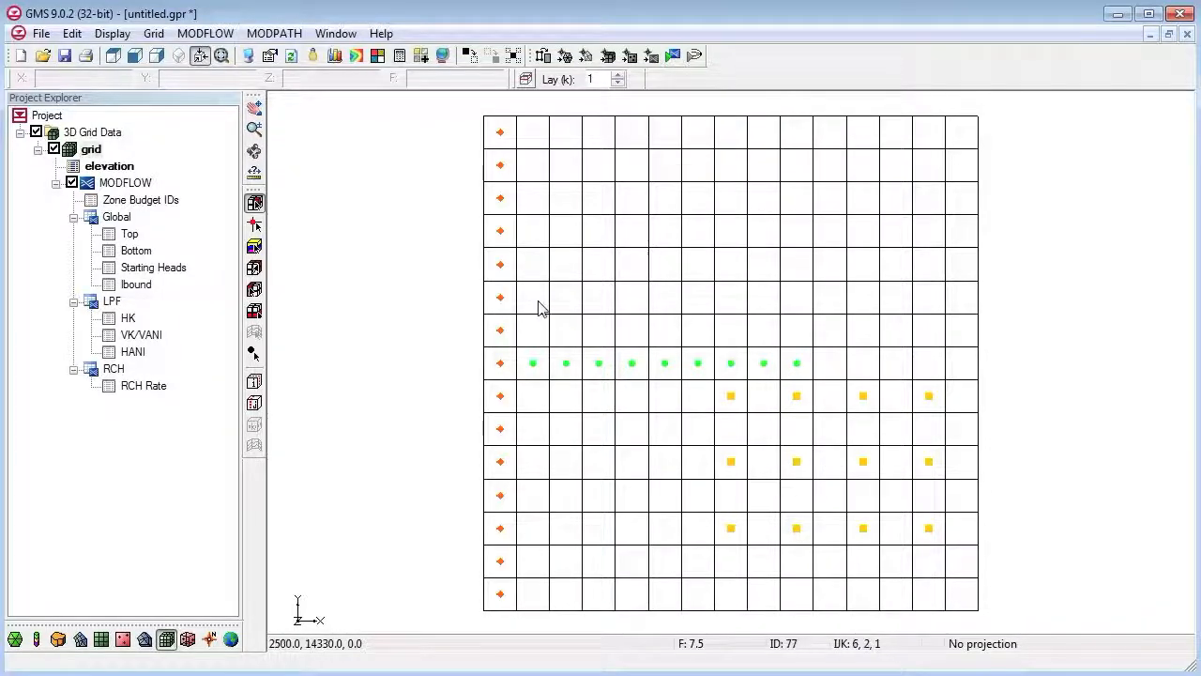
Run MODFLOW, saving the project over gridTutModflow.gpr, and read in the solution with contours turned on
{"action": "left_click", "coordinate": [672, 56]}
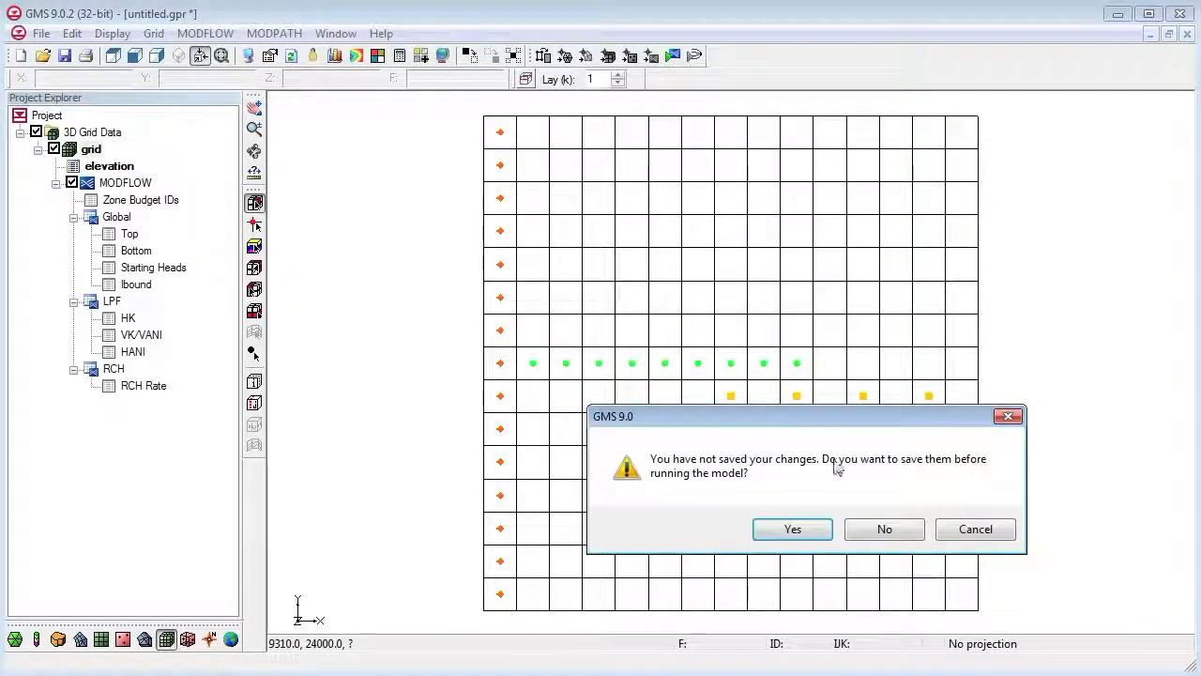
{"action": "left_click", "coordinate": [802, 531]}
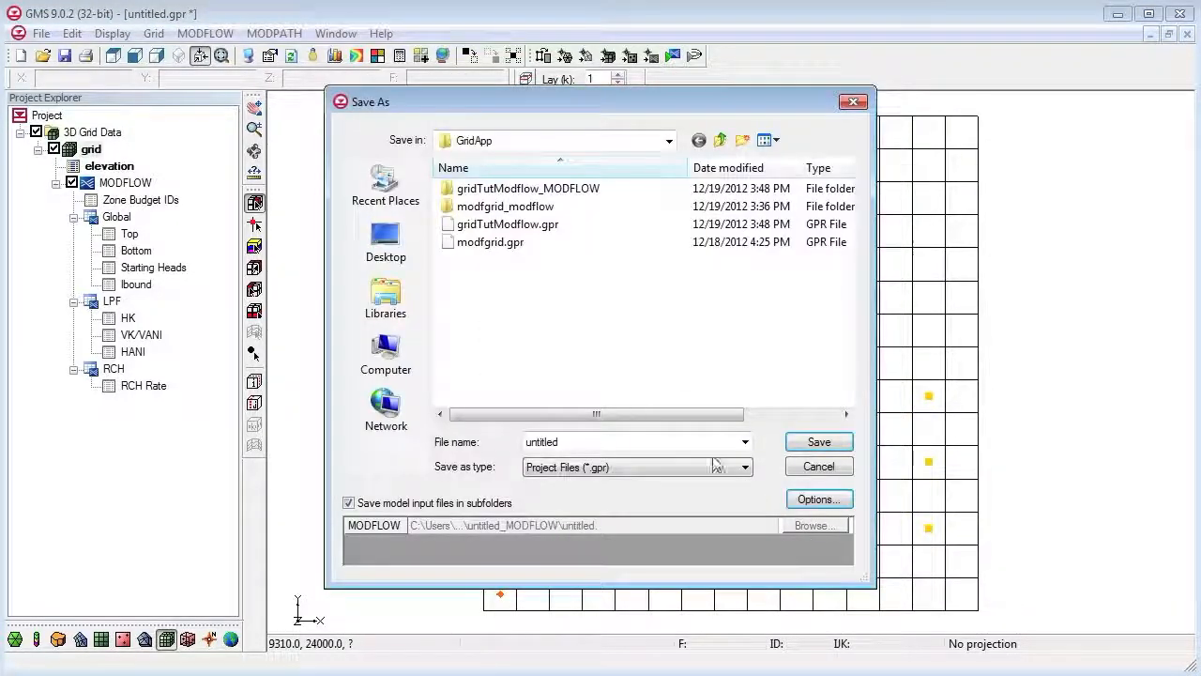
{"action": "left_click", "coordinate": [532, 230]}
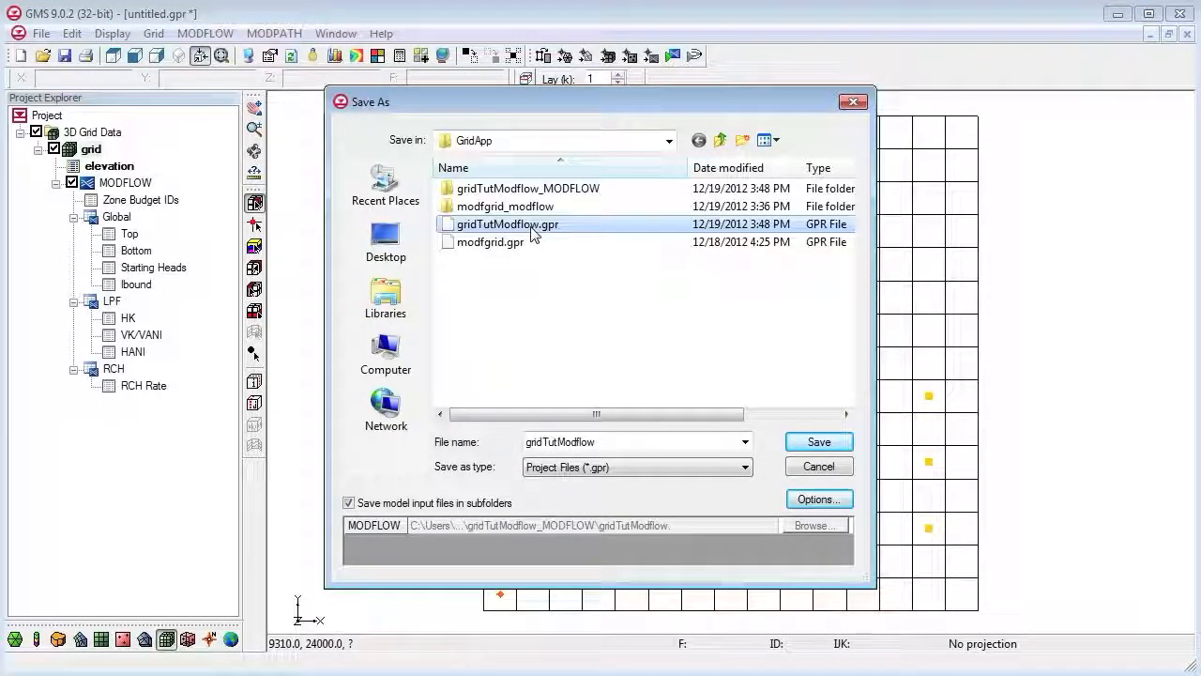
{"action": "left_click", "coordinate": [830, 443]}
{"action": "left_click", "coordinate": [862, 493]}
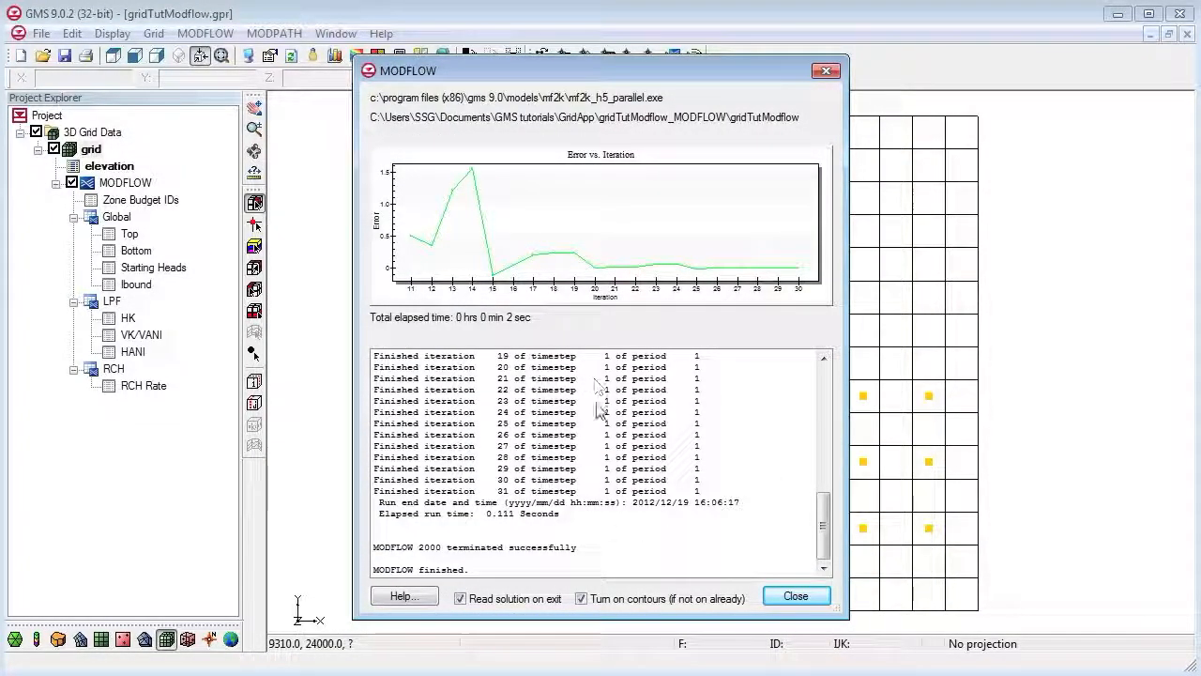
{"action": "left_click", "coordinate": [796, 597]}
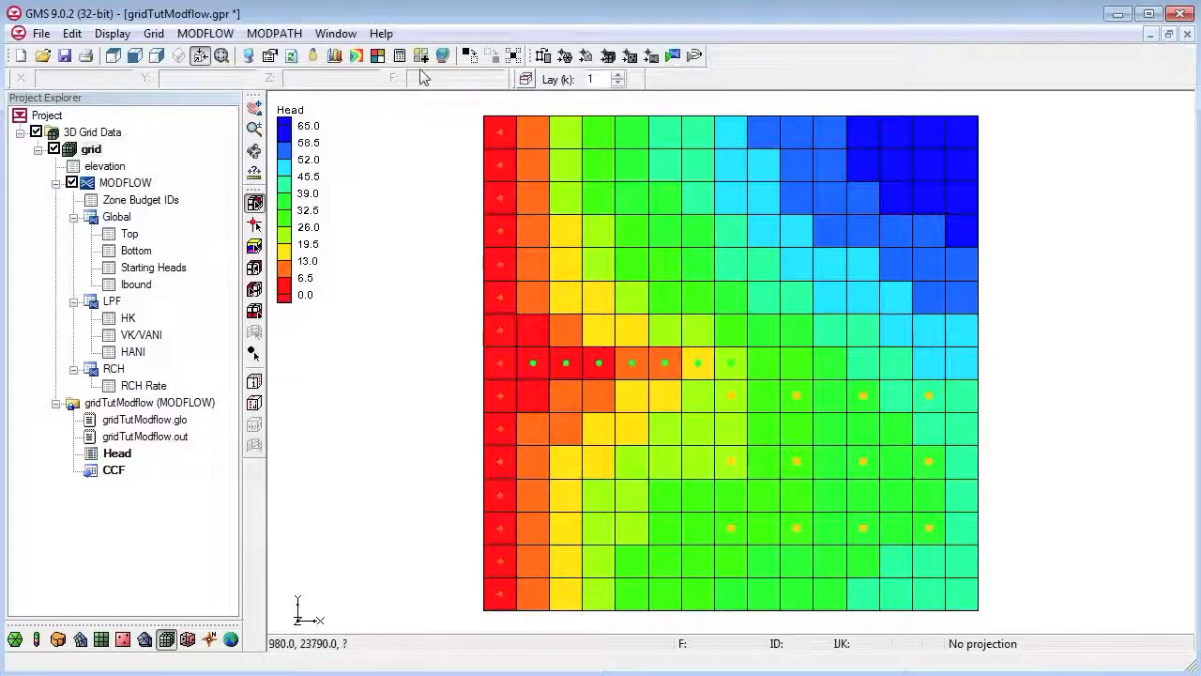
Change the contour method of the Head dataset to Color Fill
{"action": "left_click", "coordinate": [356, 56]}
{"action": "left_click", "coordinate": [433, 186]}
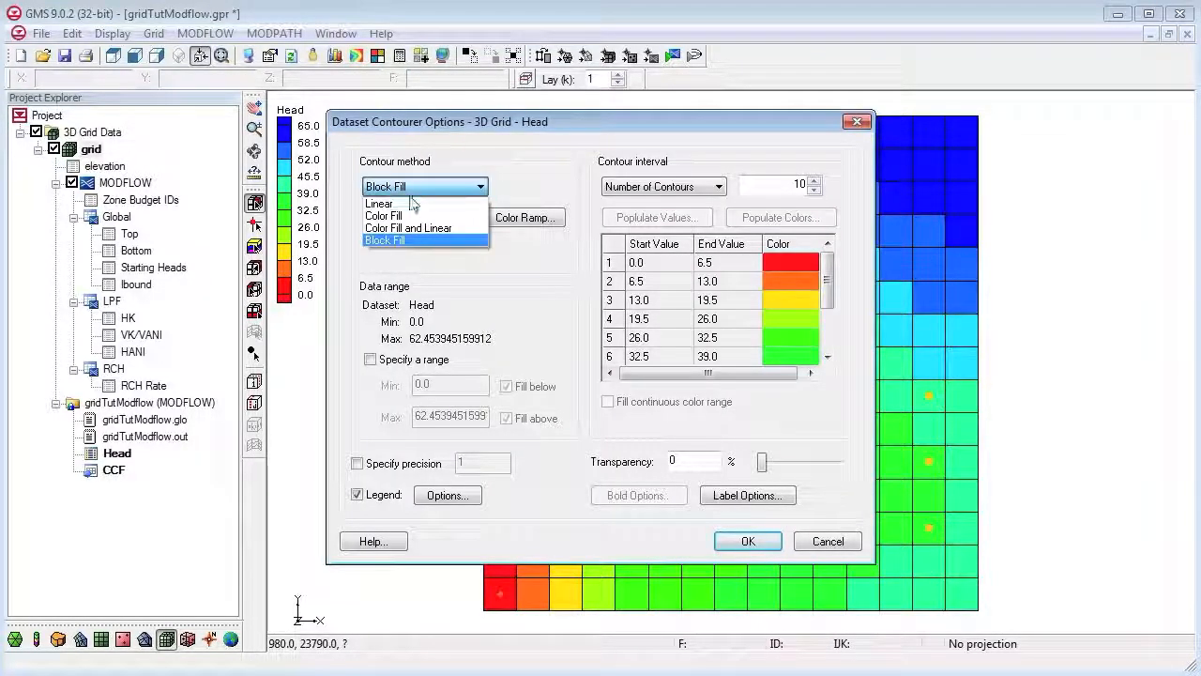
{"action": "left_click", "coordinate": [411, 216]}
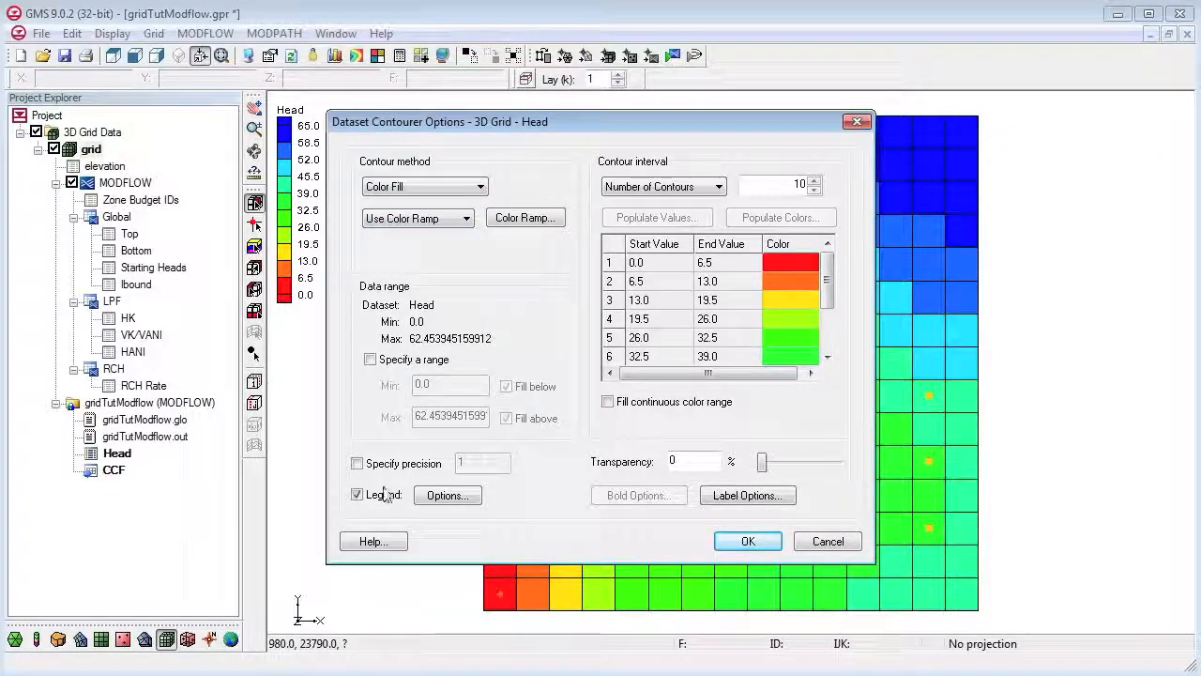
{"action": "left_click", "coordinate": [439, 498]}
{"action": "left_click", "coordinate": [760, 538]}
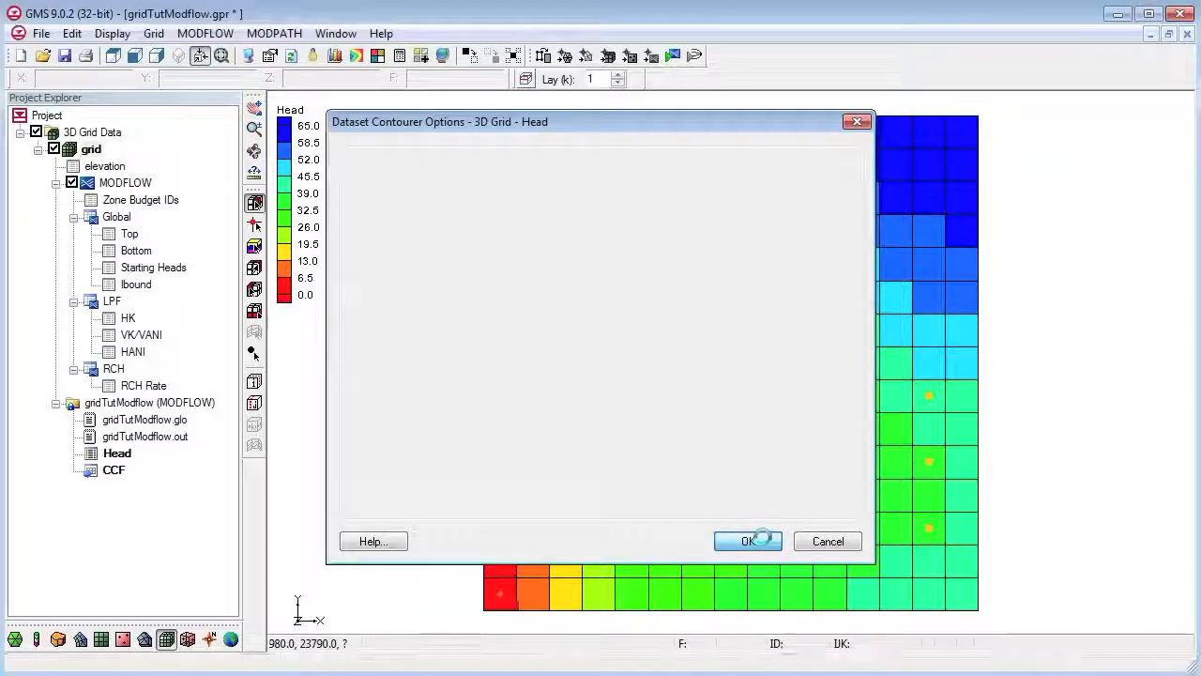
Inspect the computed head of the layer 1 cell at row 1, column 15, and clear the selection
{"action": "right_click", "coordinate": [1056, 381]}
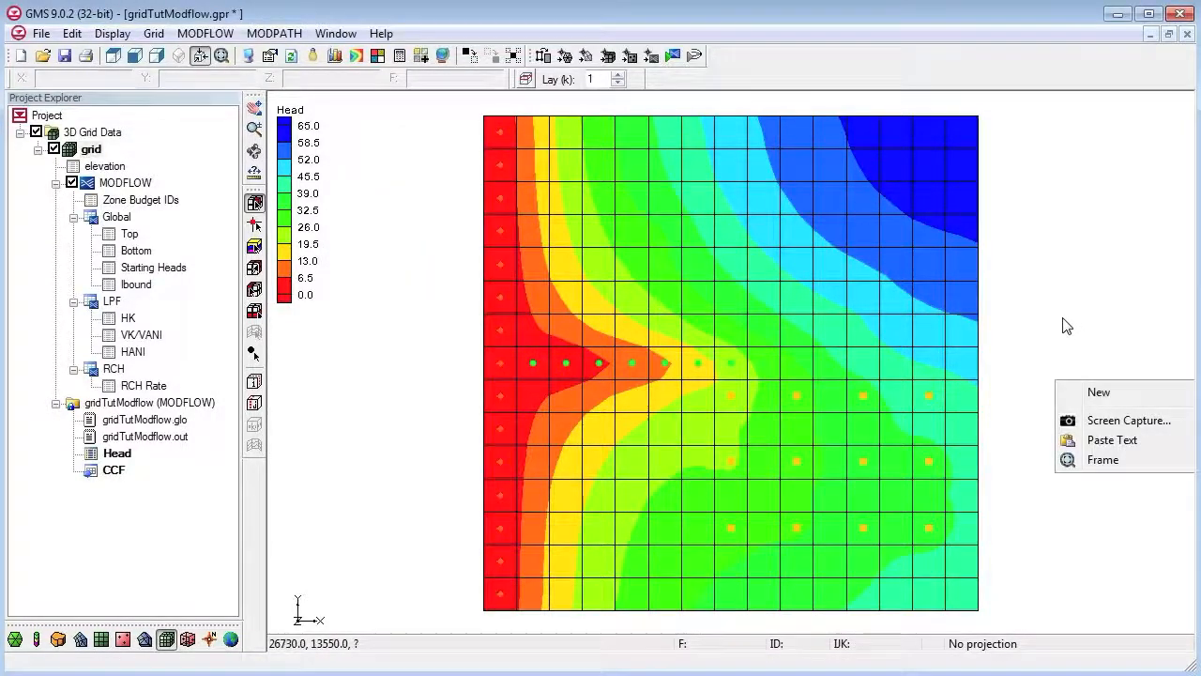
{"action": "left_click", "coordinate": [1064, 325]}
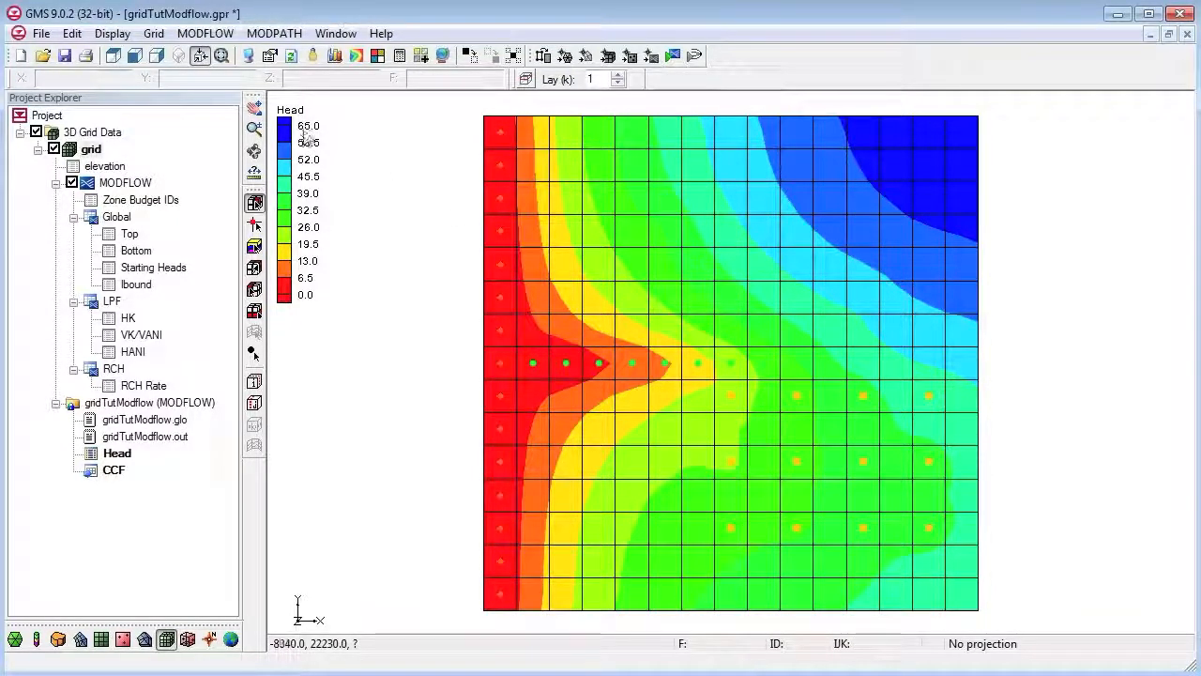
{"action": "left_click", "coordinate": [960, 138]}
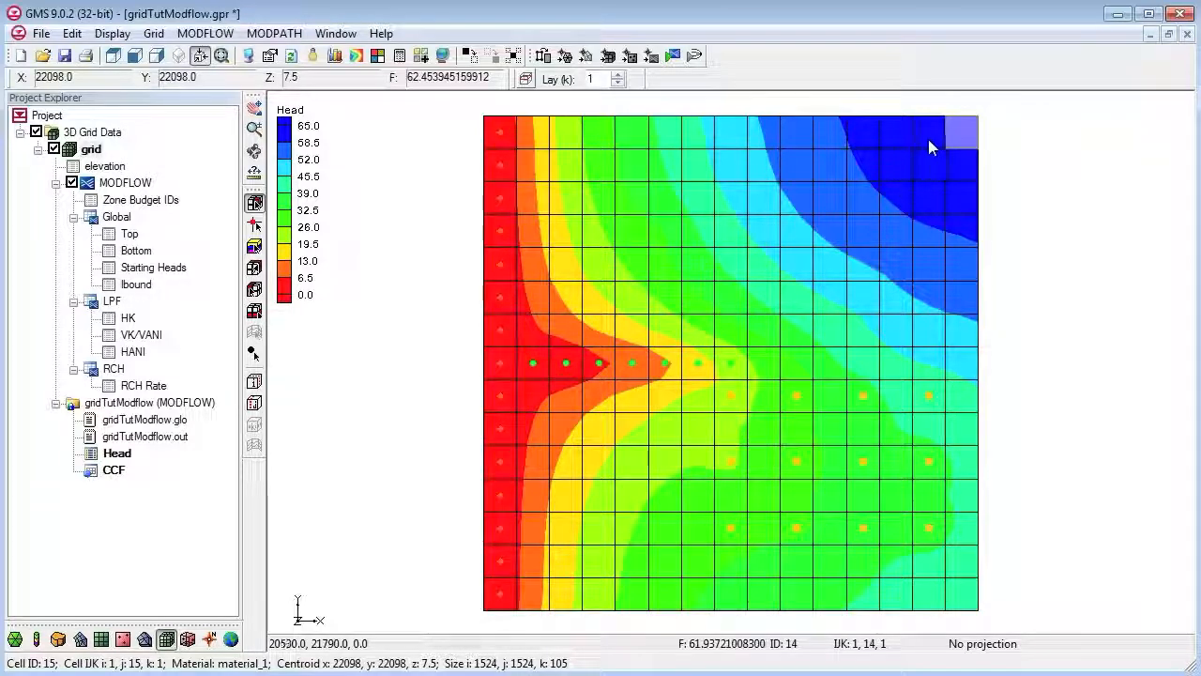
{"action": "left_click", "coordinate": [997, 193]}
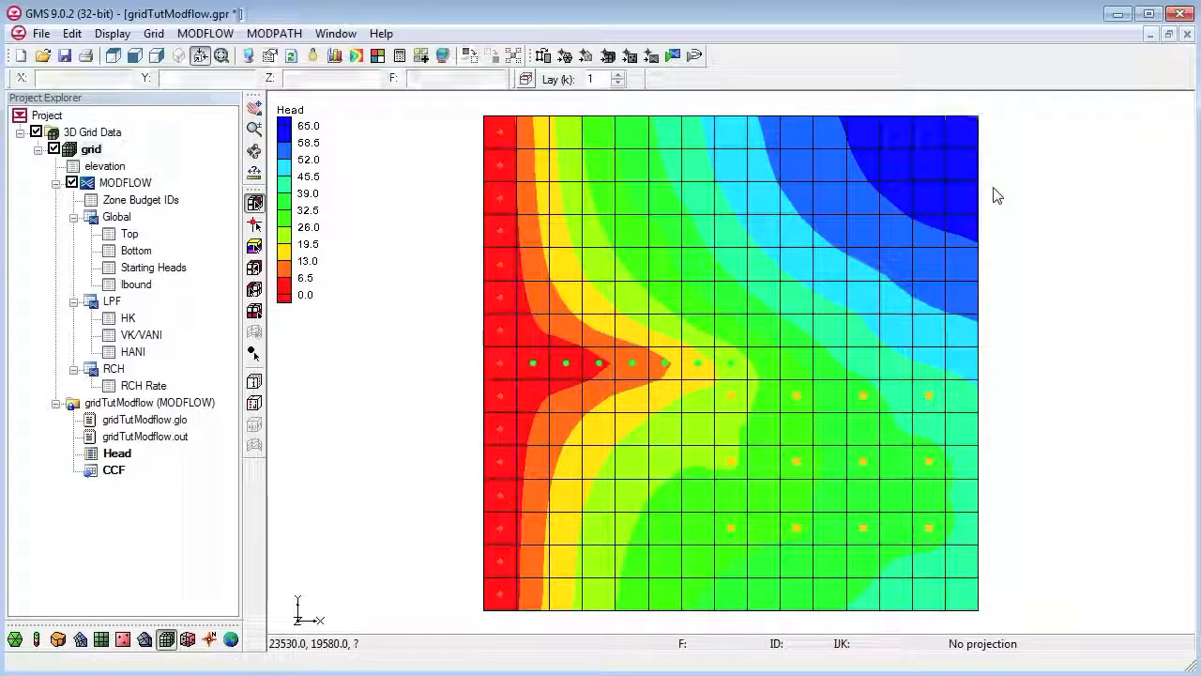
Select all cells of layer 2 and set their zone budget ID to 2
{"action": "left_click", "coordinate": [618, 76]}
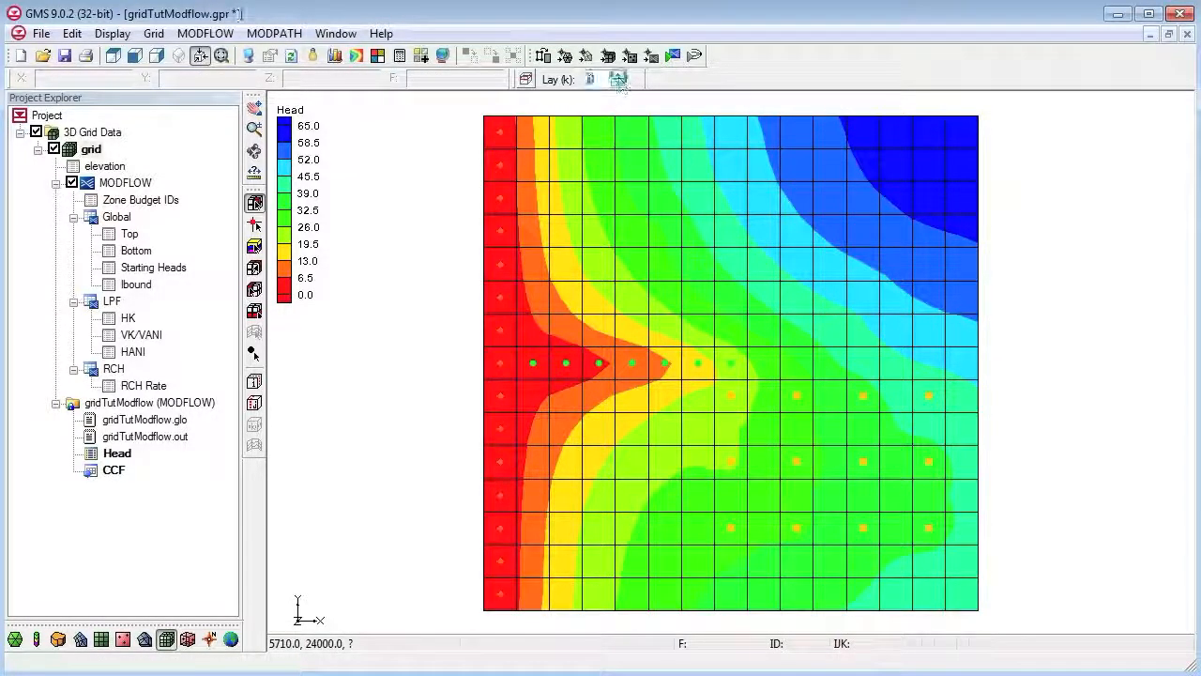
{"action": "mouse_move", "coordinate": [462, 107]}
{"action": "left_mouse_down"}
{"action": "mouse_move", "coordinate": [703, 276]}
{"action": "mouse_move", "coordinate": [1002, 587]}
{"action": "mouse_move", "coordinate": [1021, 630]}
{"action": "mouse_move", "coordinate": [1019, 610]}
{"action": "left_mouse_up"}
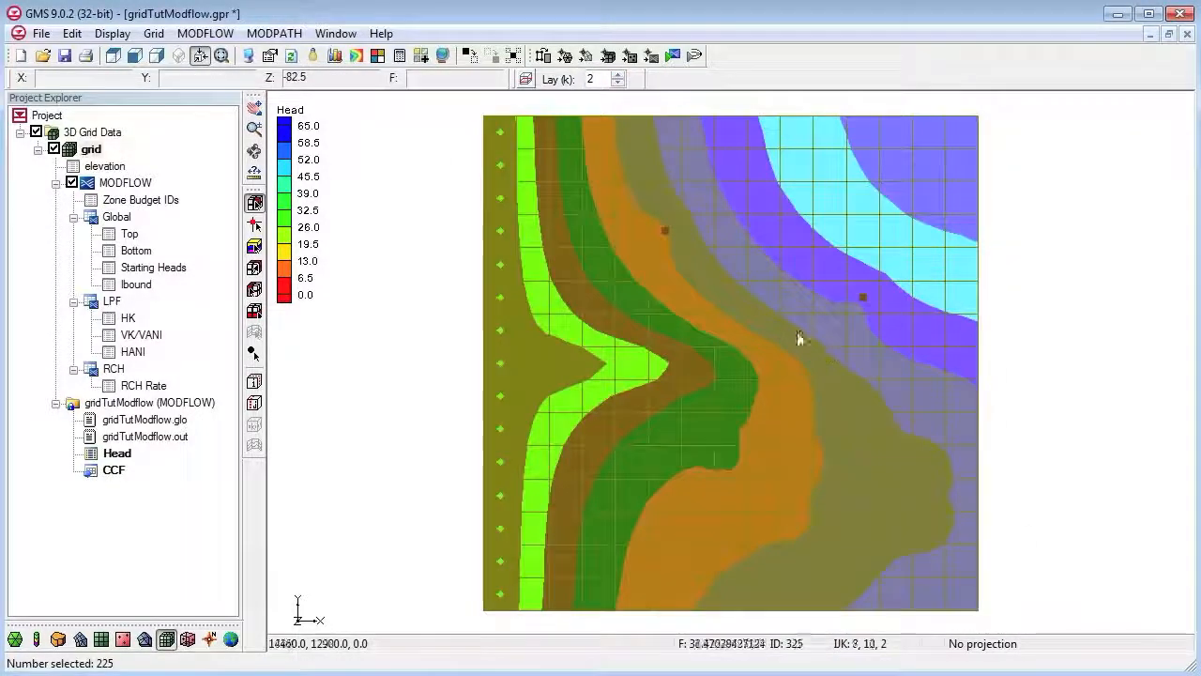
{"action": "right_click", "coordinate": [689, 307]}
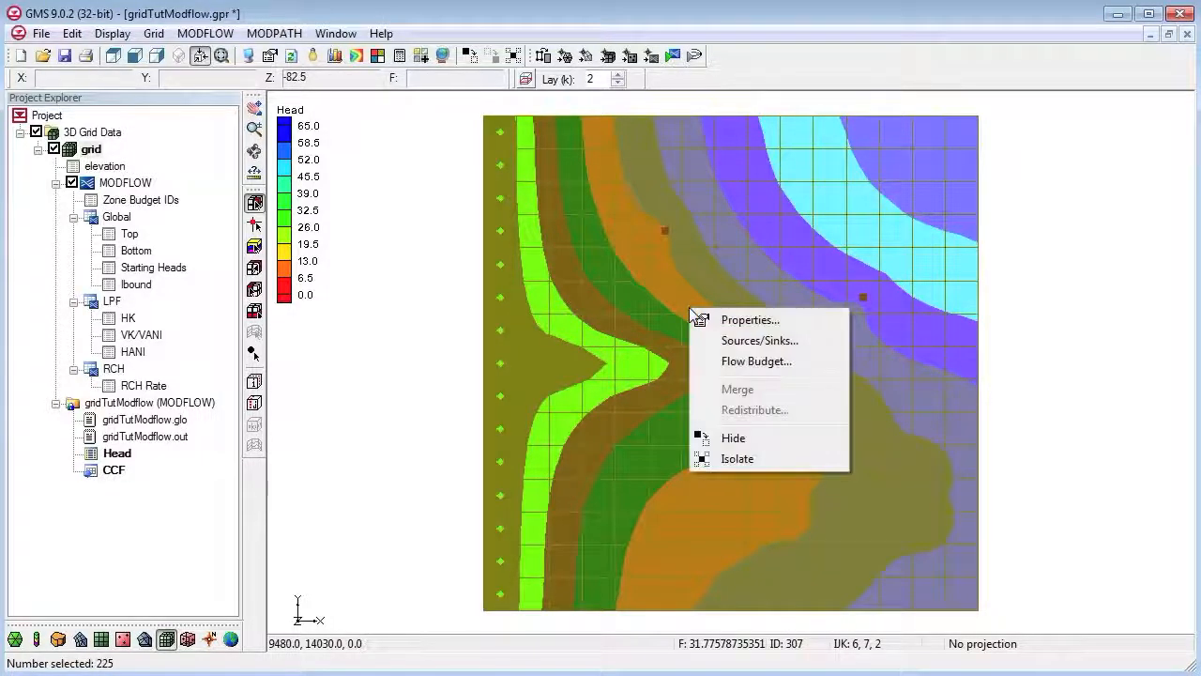
{"action": "left_click", "coordinate": [738, 323]}
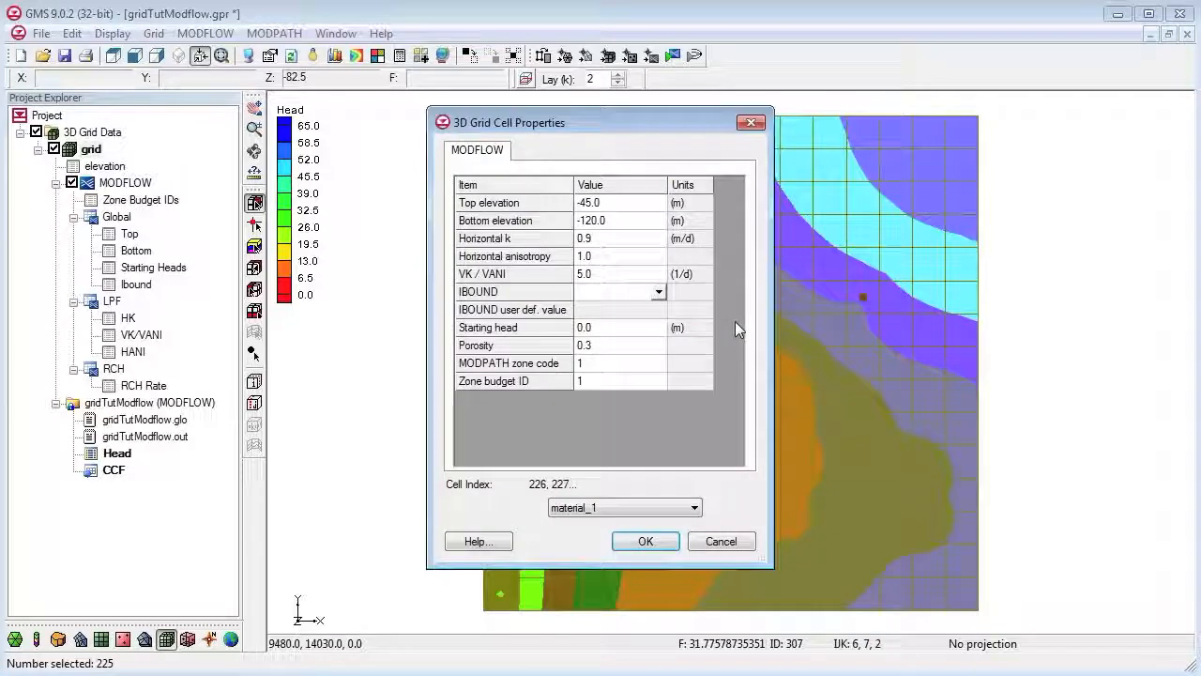
{"action": "left_click", "coordinate": [584, 380]}
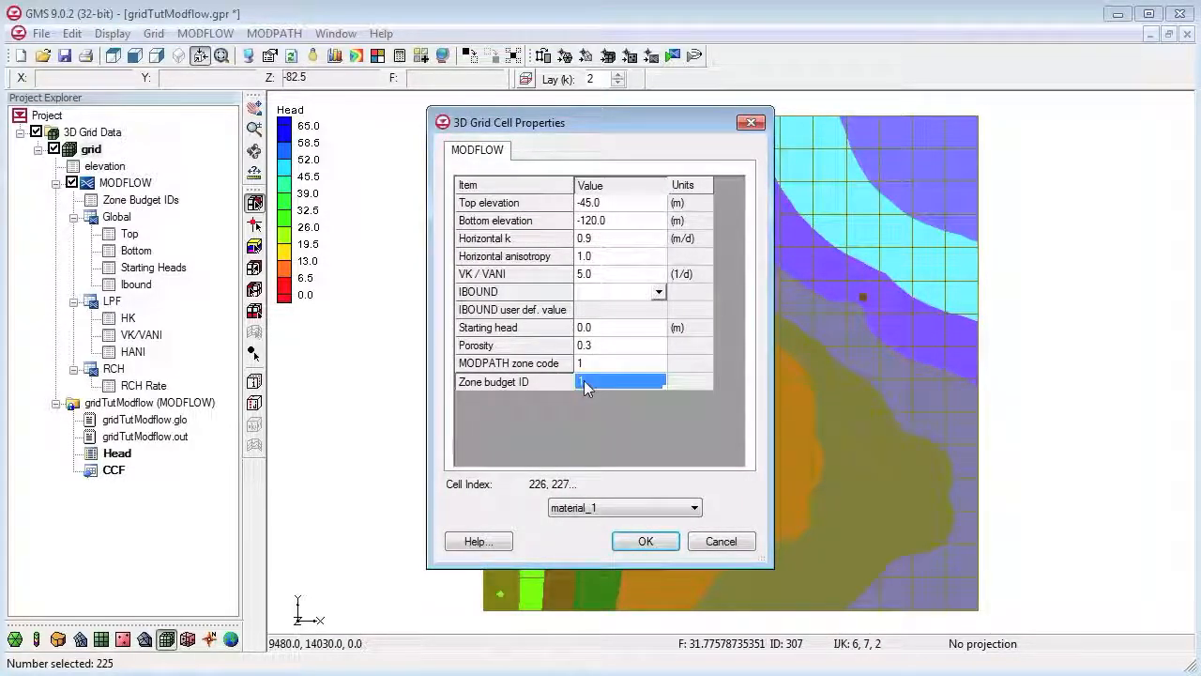
{"action": "type", "text": "2"}
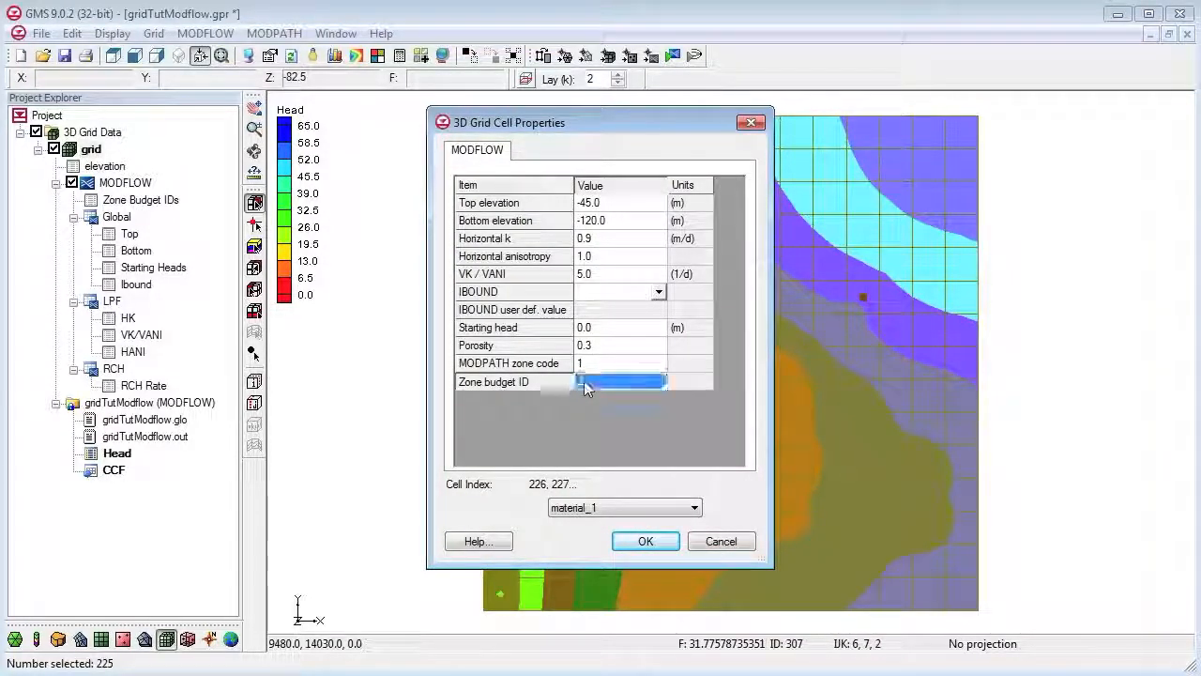
{"action": "key", "text": "Return"}
Select all cells of layer 3 and set their zone budget ID to 3
{"action": "left_click", "coordinate": [617, 74]}
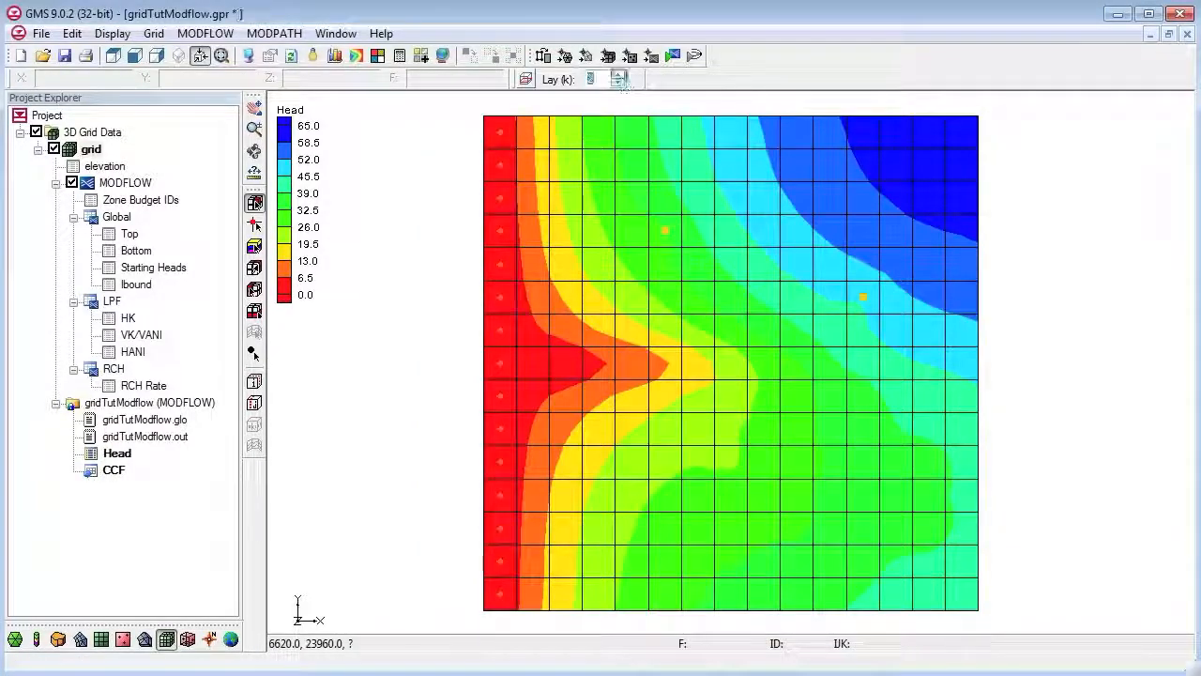
{"action": "left_click_drag", "start_coordinate": [462, 124], "coordinate": [995, 615]}
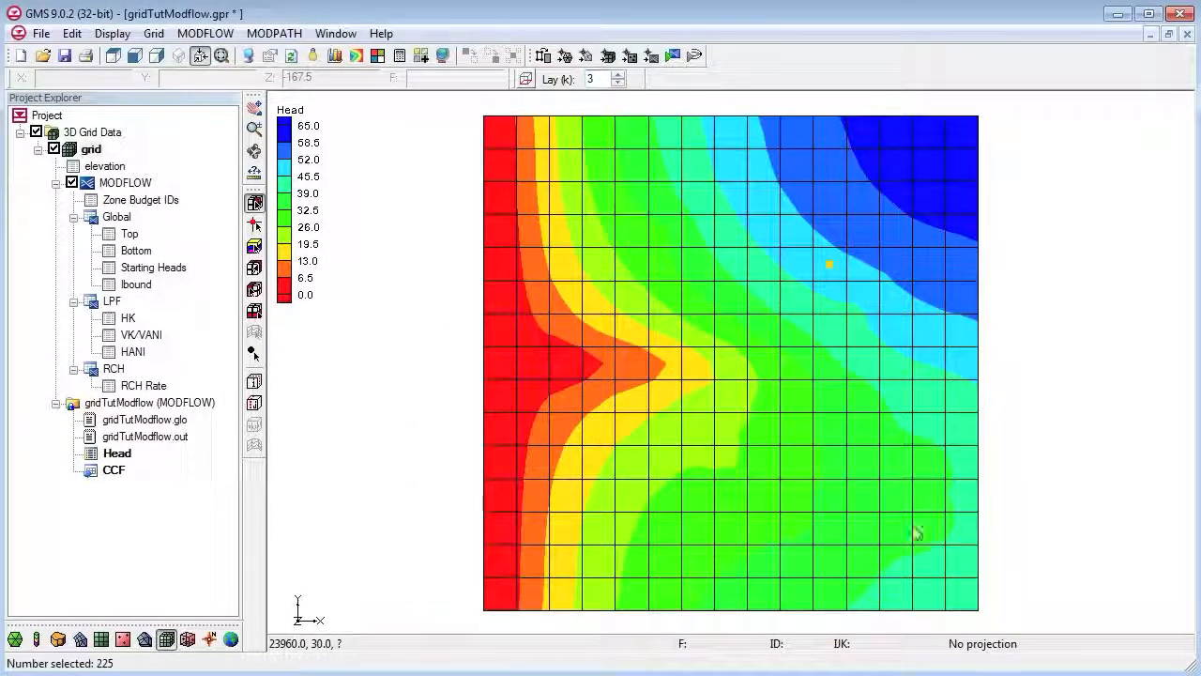
{"action": "right_click", "coordinate": [910, 531]}
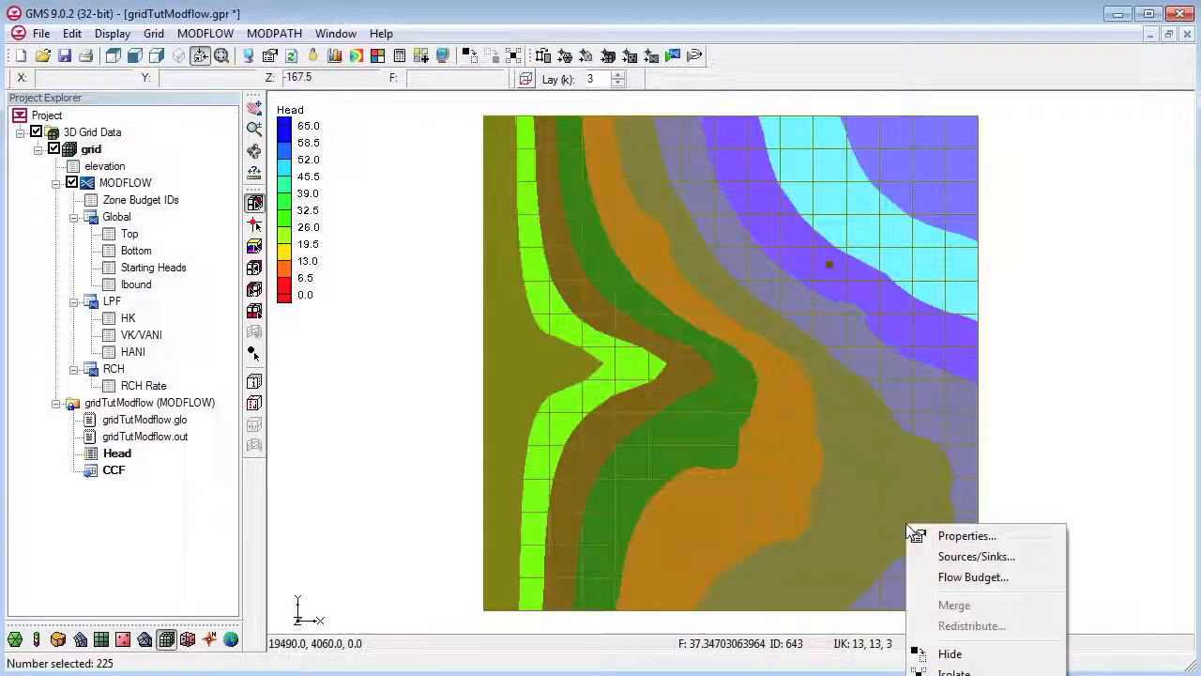
{"action": "left_click", "coordinate": [971, 536]}
{"action": "left_click", "coordinate": [591, 383]}
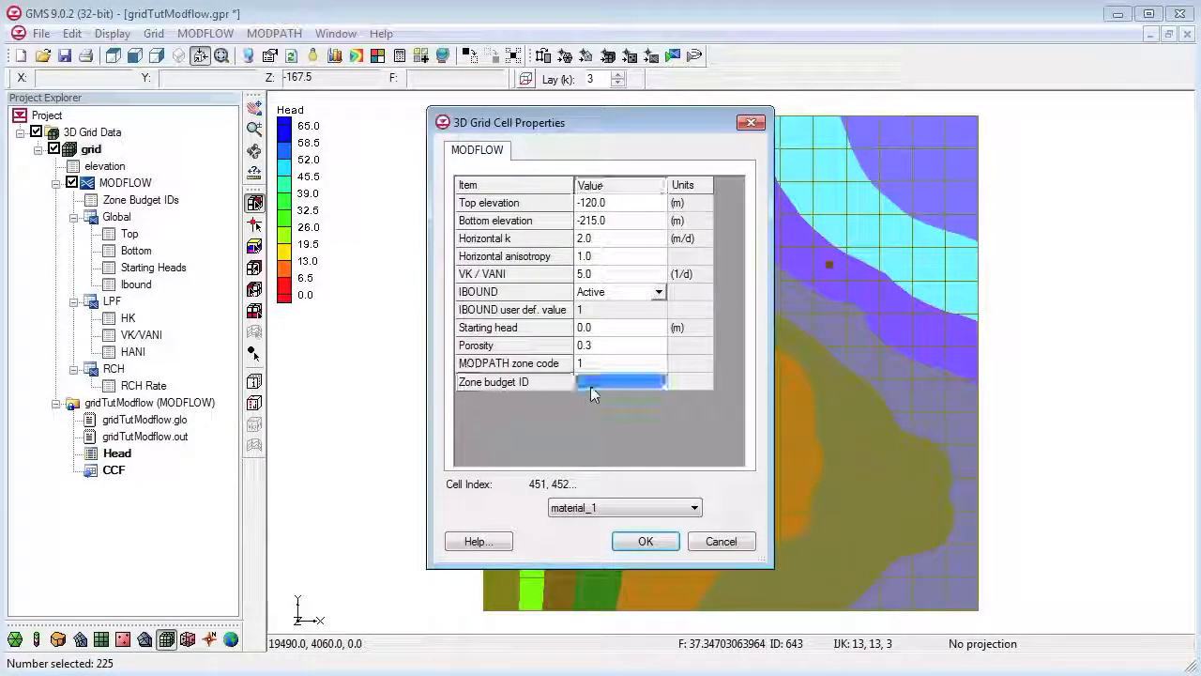
{"action": "left_click", "coordinate": [591, 383]}
{"action": "type", "text": "3"}
{"action": "key", "text": "Return"}
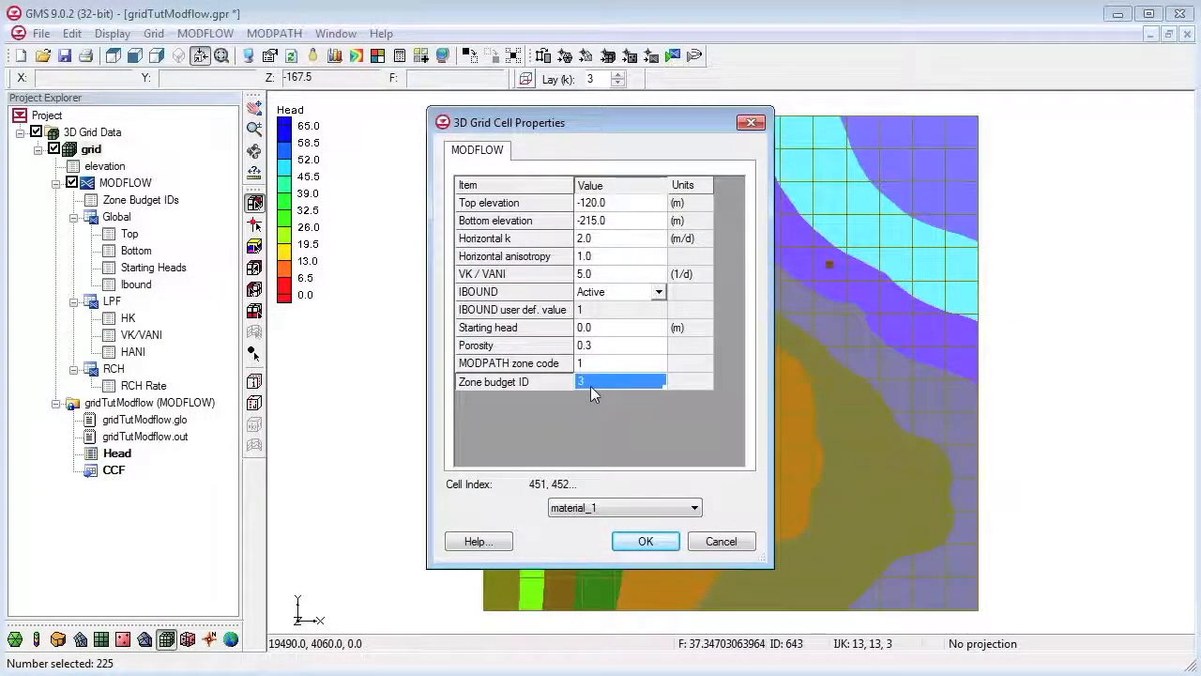
{"action": "key", "text": "Return"}
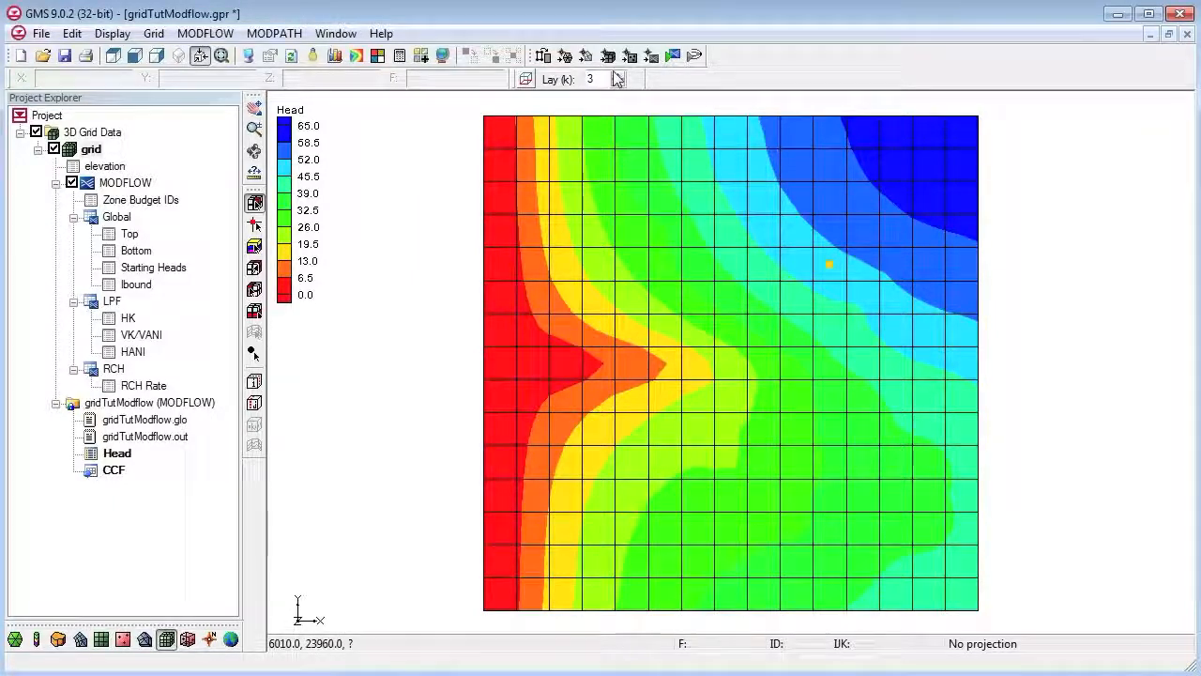
Review the flow budget for all cells, for zones 1 and 2, and for all zones down to zone 3, and close it
{"action": "left_click", "coordinate": [201, 34]}
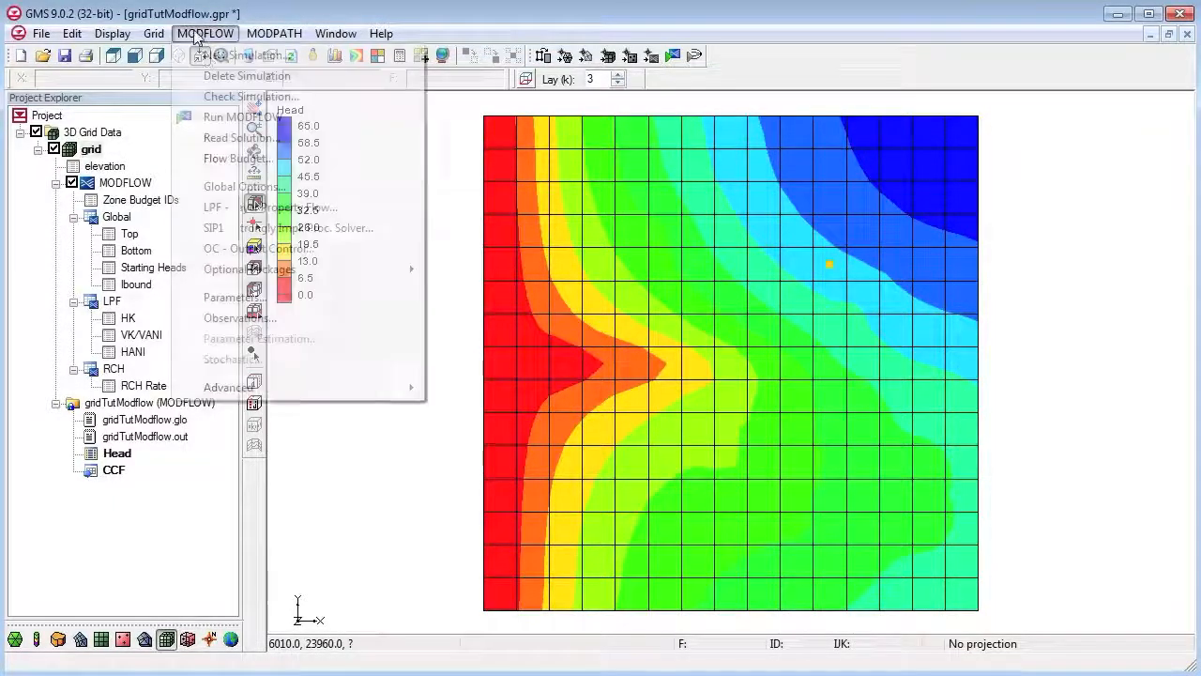
{"action": "left_click", "coordinate": [236, 158]}
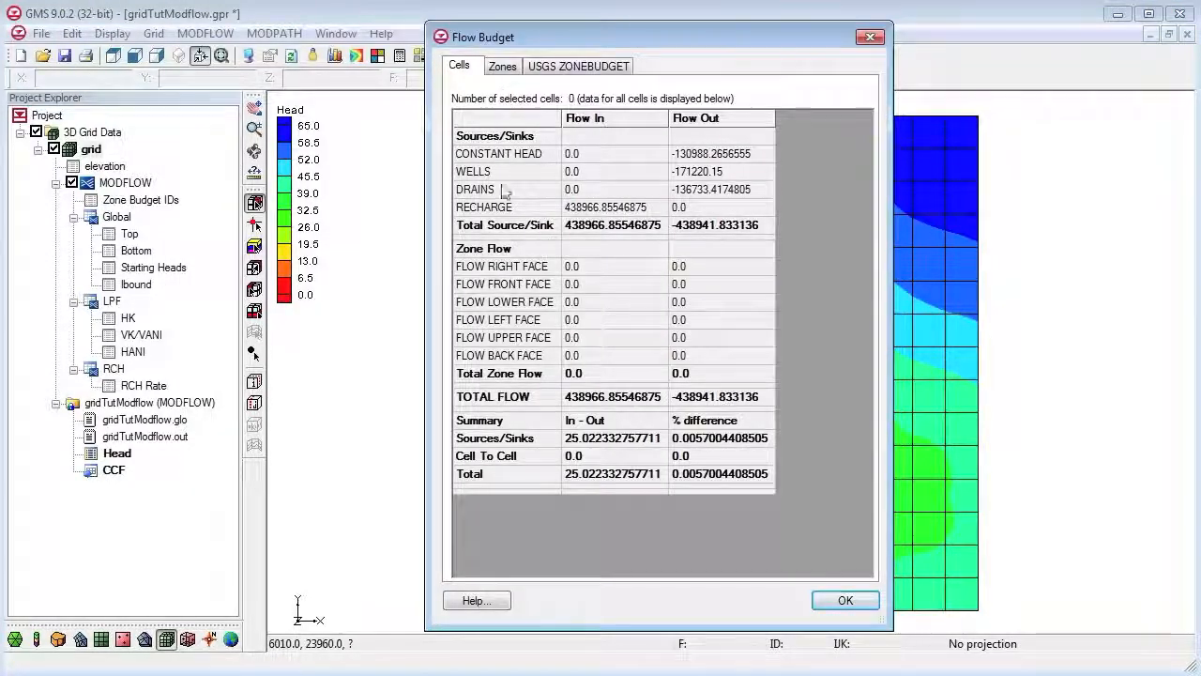
{"action": "left_click", "coordinate": [504, 68]}
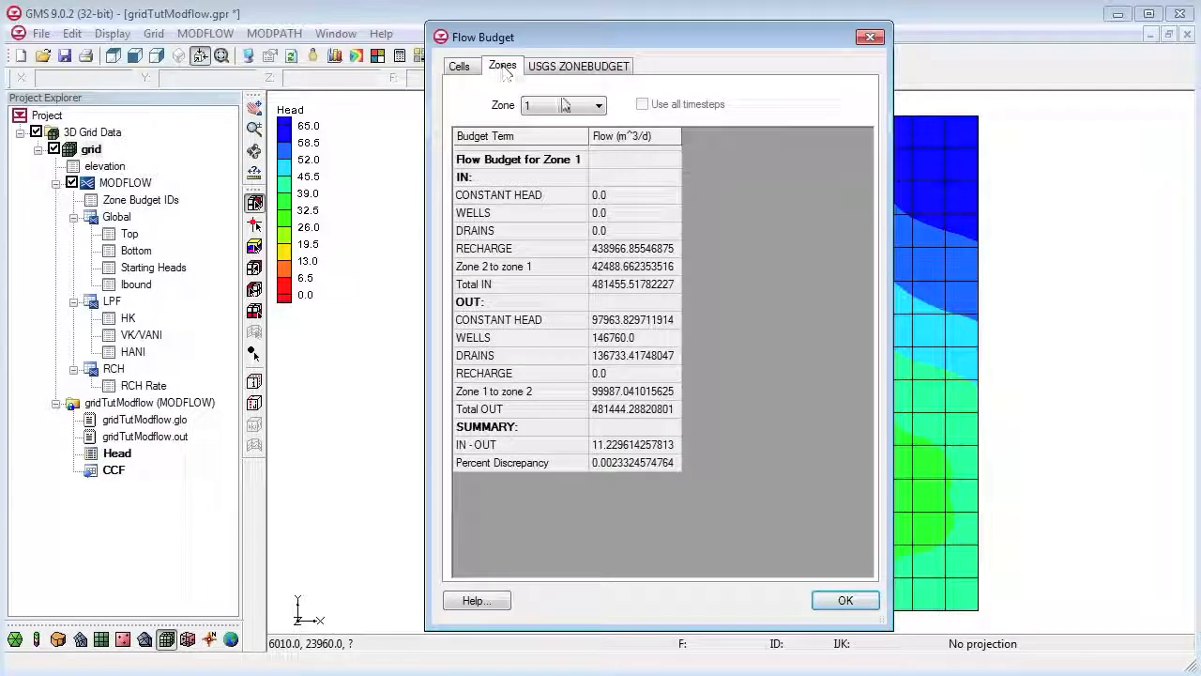
{"action": "left_click", "coordinate": [567, 106]}
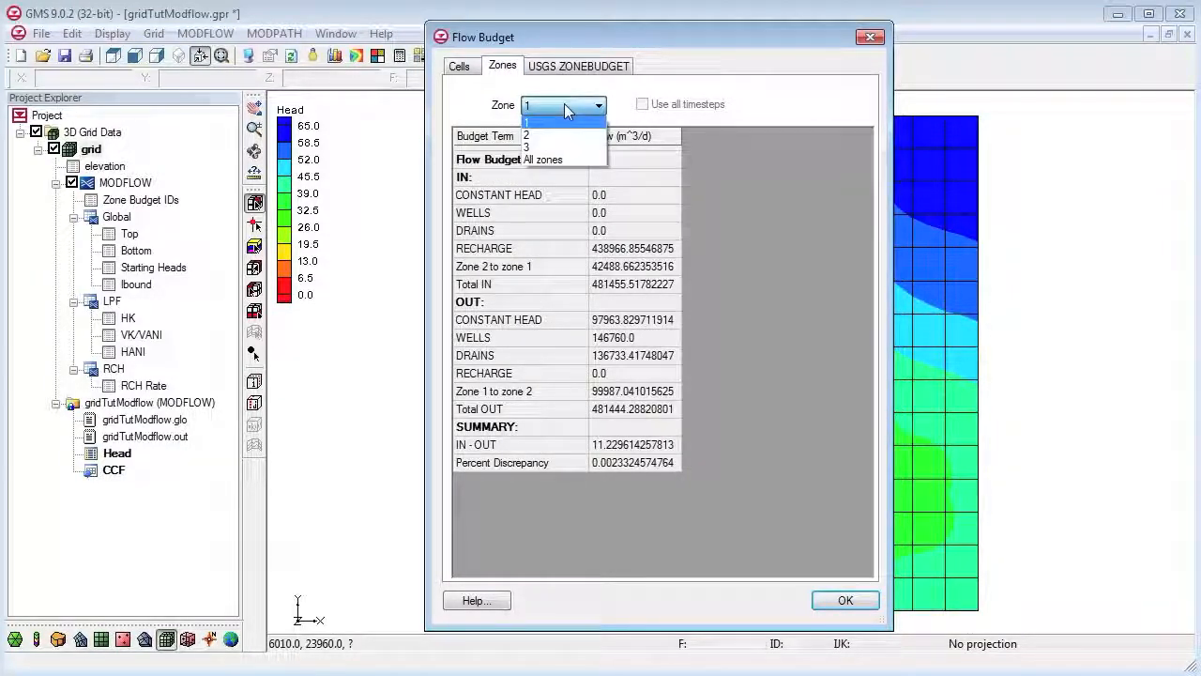
{"action": "left_click", "coordinate": [551, 137]}
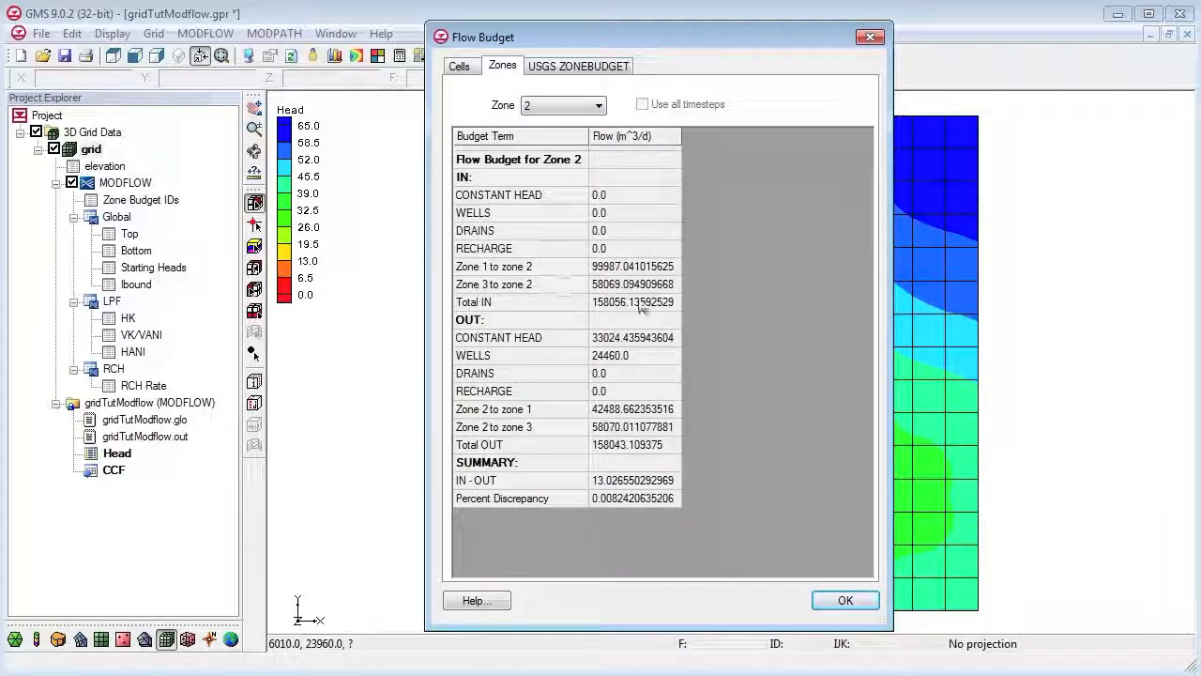
{"action": "left_click", "coordinate": [597, 106]}
{"action": "left_click", "coordinate": [564, 155]}
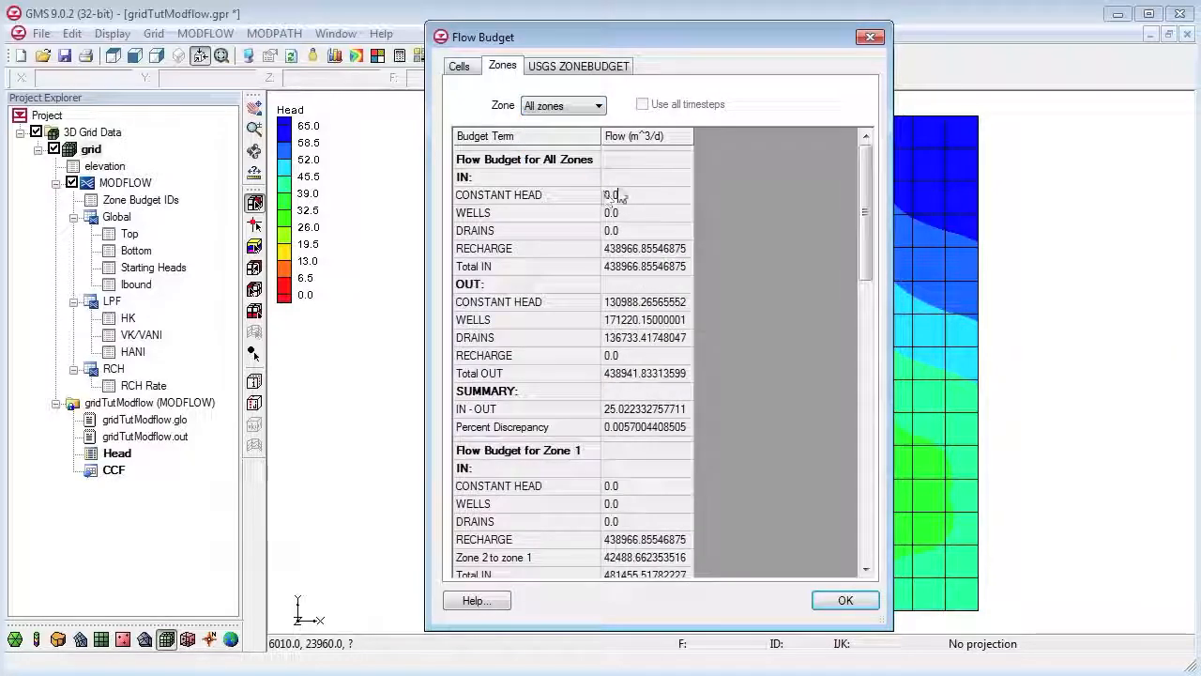
{"action": "left_click_drag", "start_coordinate": [863, 201], "coordinate": [860, 507]}
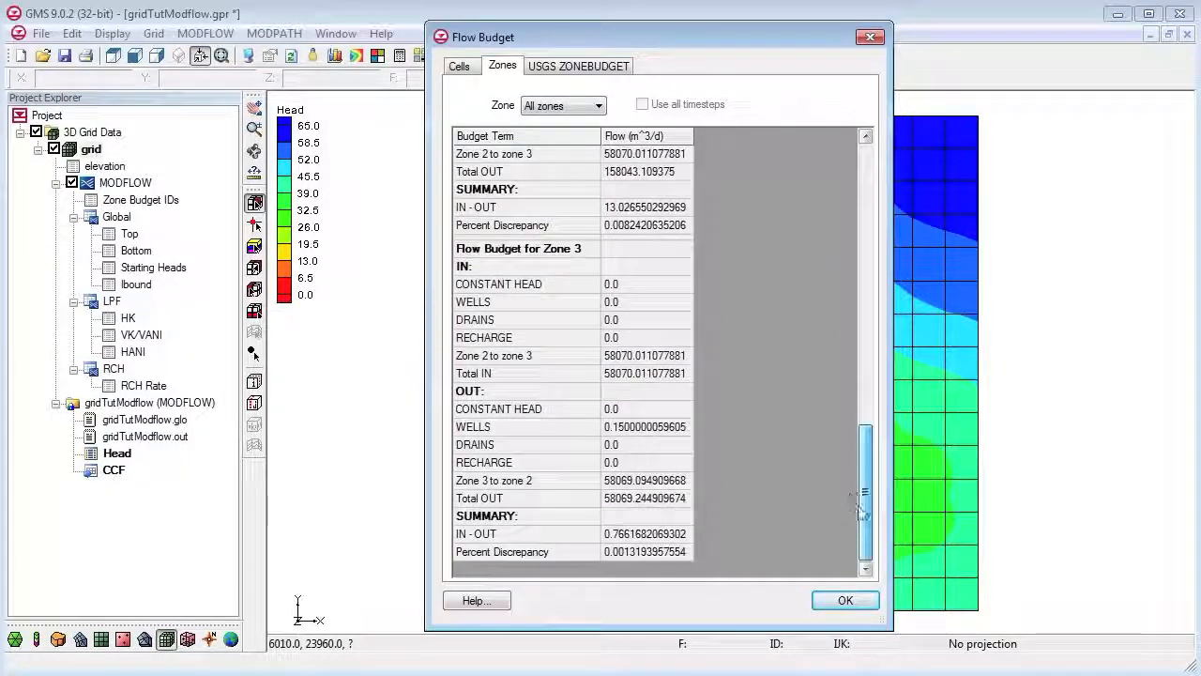
{"action": "left_click", "coordinate": [846, 601]}
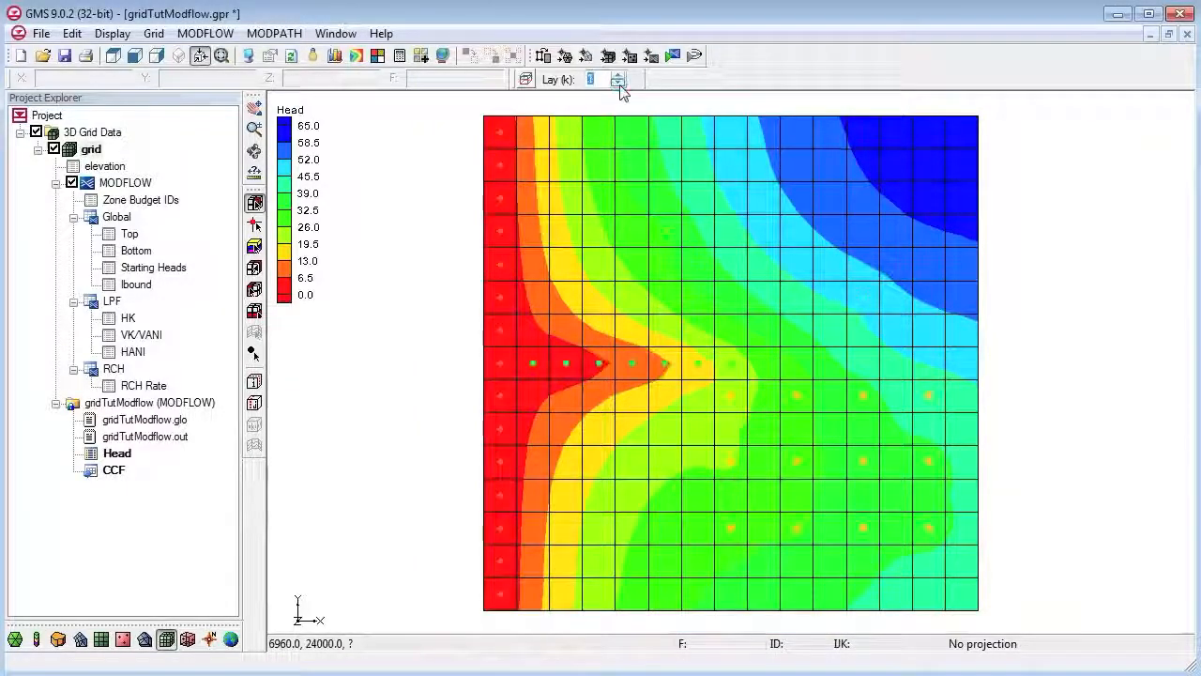